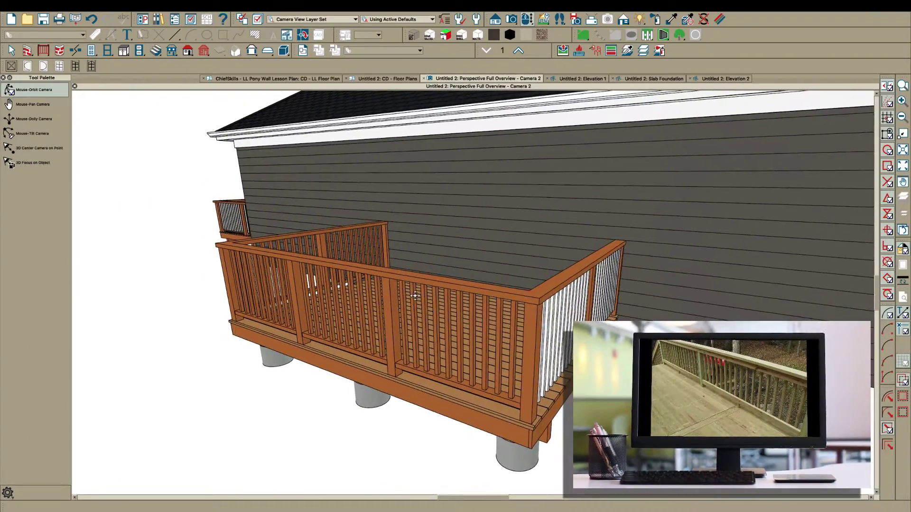
# Open the specification of the deck's front railing in the perspective overview
pyautogui.moveTo(415, 296); pyautogui.dragTo(369, 327)
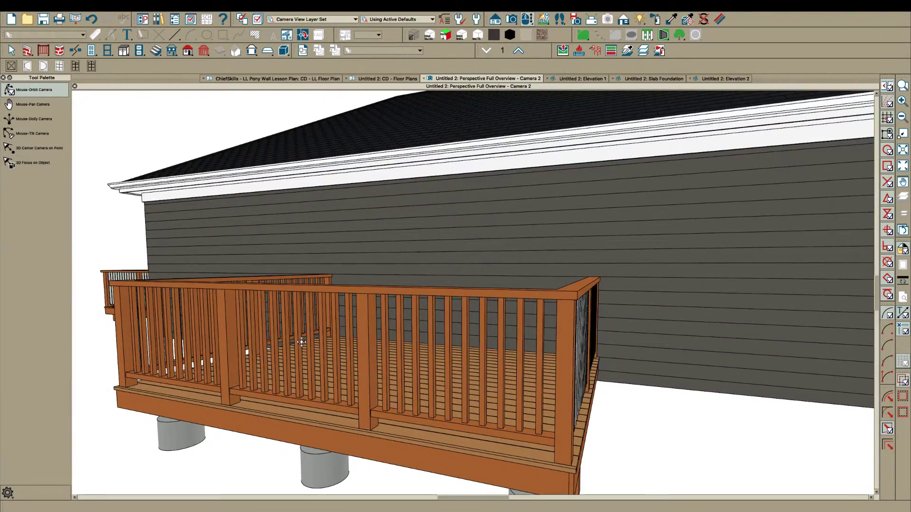
pyautogui.press('space')
pyautogui.click(367, 351)
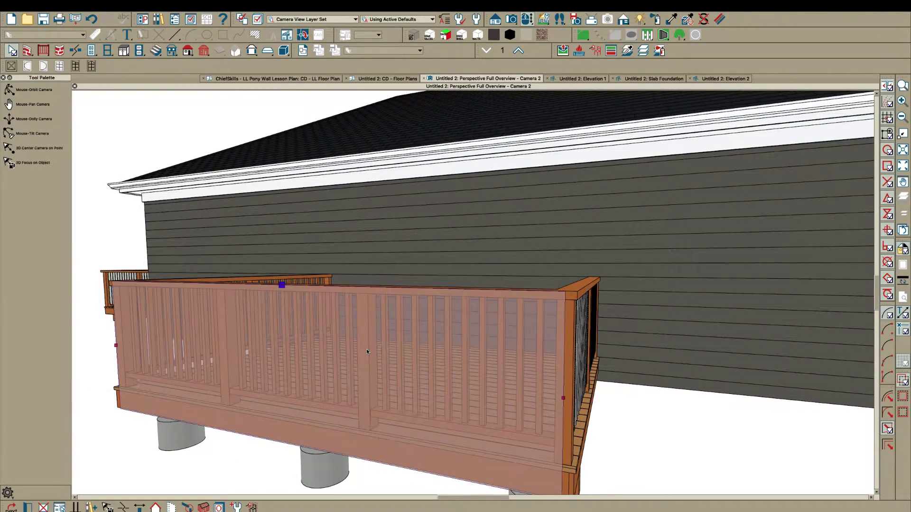
pyautogui.doubleClick(366, 336)
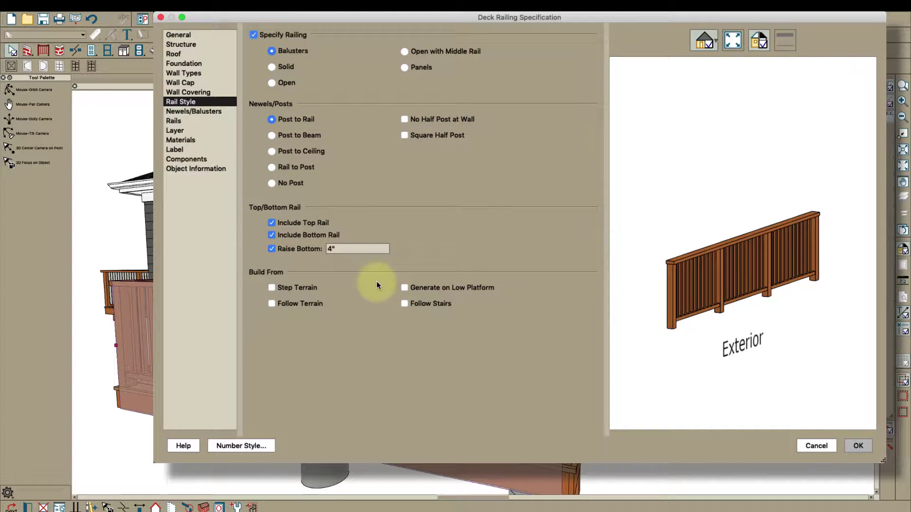
# Examine the front railing's post width and spacing and its baluster width and spacing
pyautogui.click(193, 111)
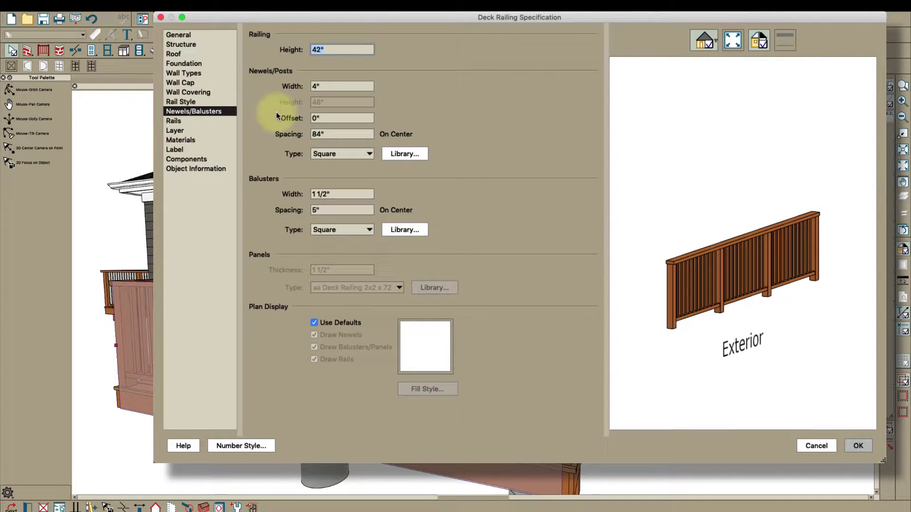
pyautogui.click(334, 87)
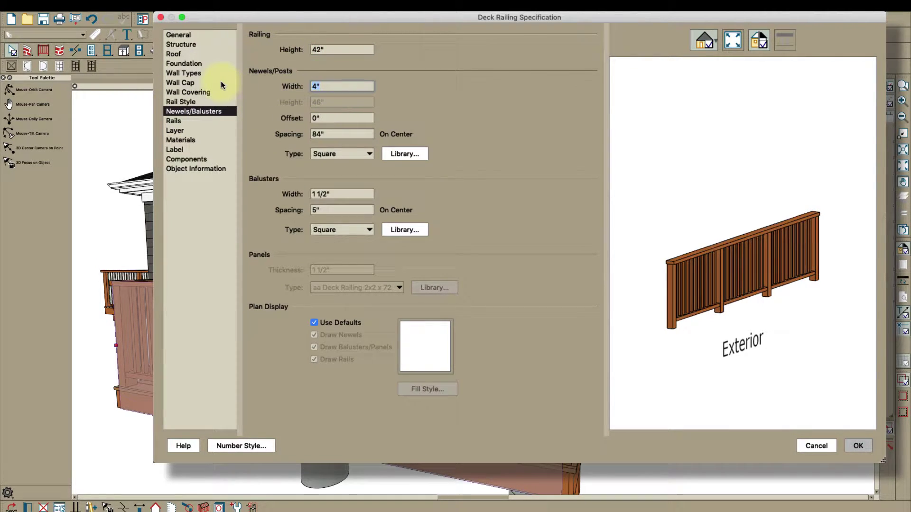
pyautogui.click(340, 134)
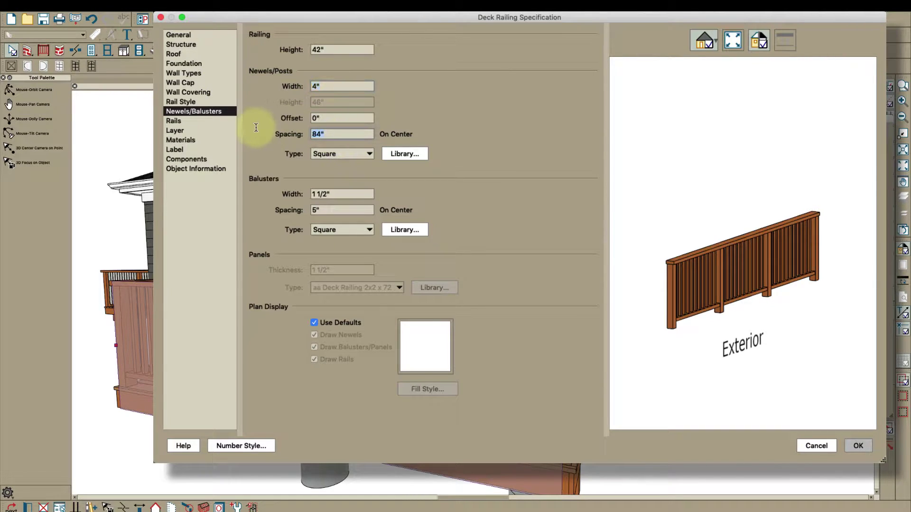
pyautogui.click(345, 195)
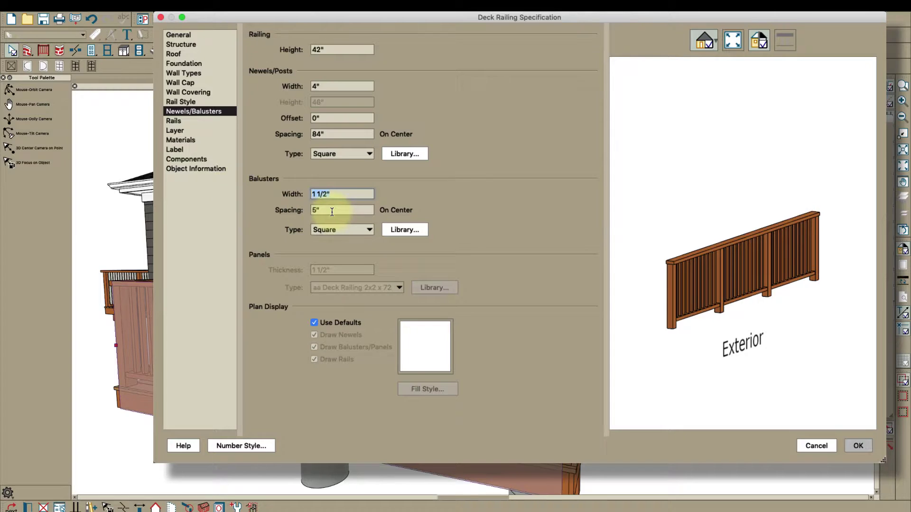
pyautogui.click(332, 211)
# Set the heights of the front railing's top, middle and bottom rail profiles to 1 1/2"
pyautogui.click(175, 120)
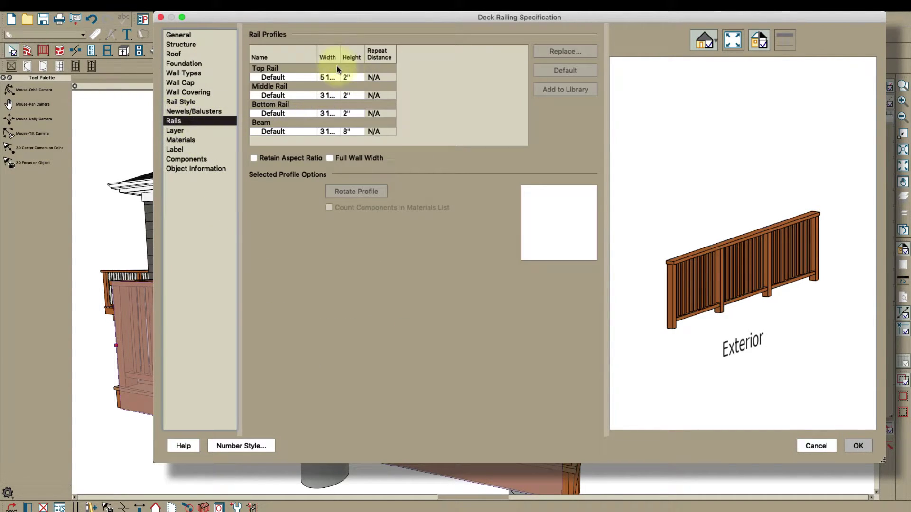
pyautogui.moveTo(341, 51); pyautogui.dragTo(390, 52)
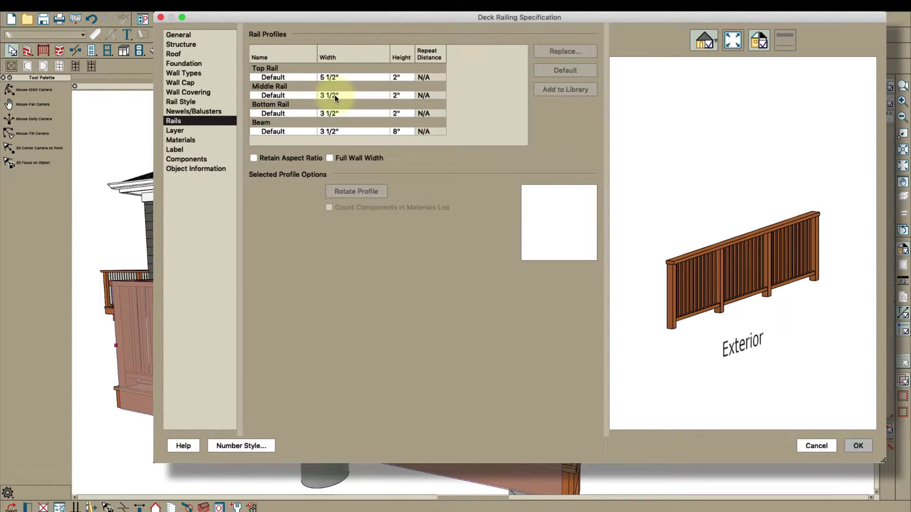
pyautogui.doubleClick(397, 81)
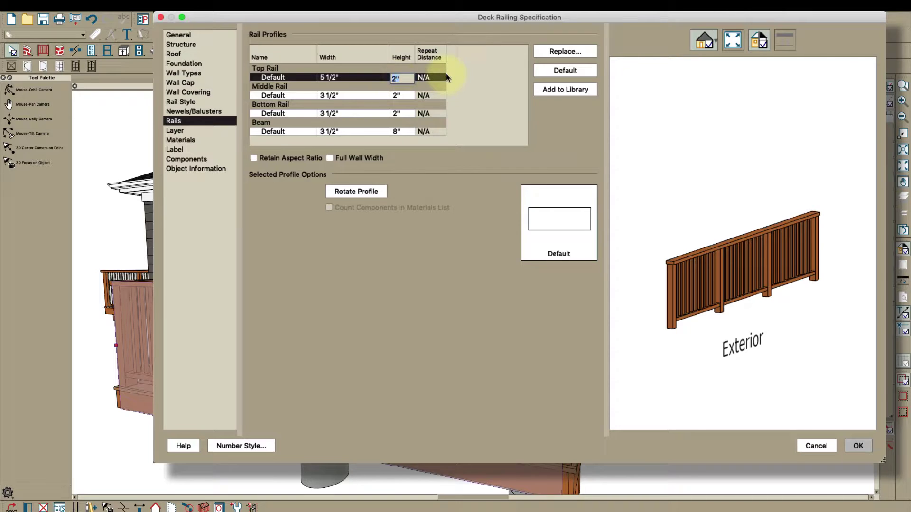
pyautogui.write('1 1/2"')
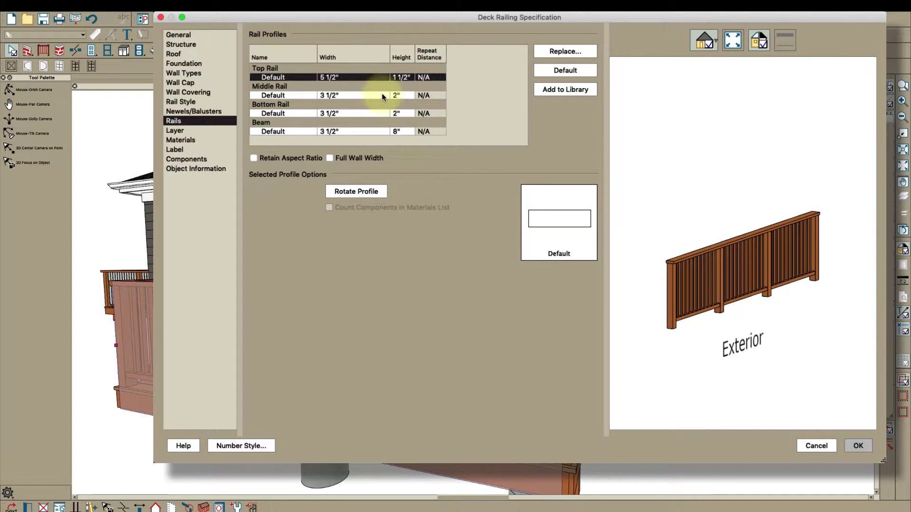
pyautogui.click(400, 95)
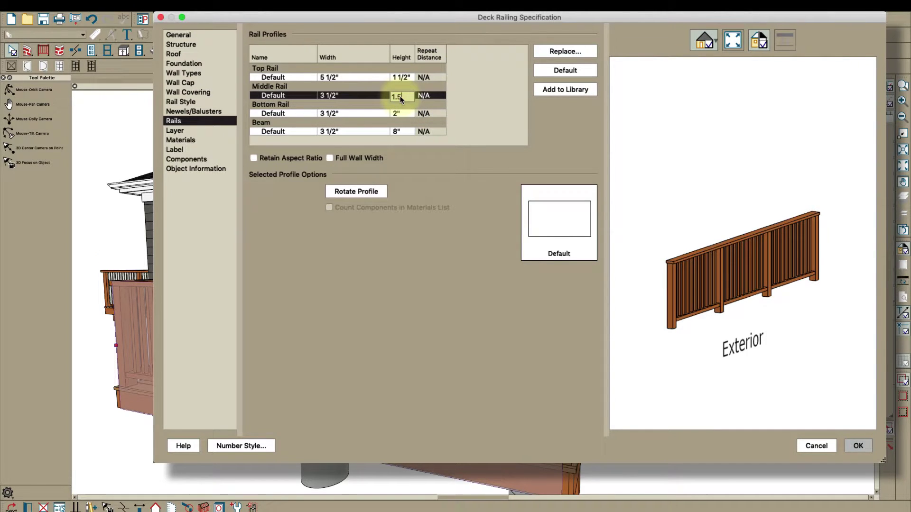
pyautogui.write('1.5')
pyautogui.click(395, 112)
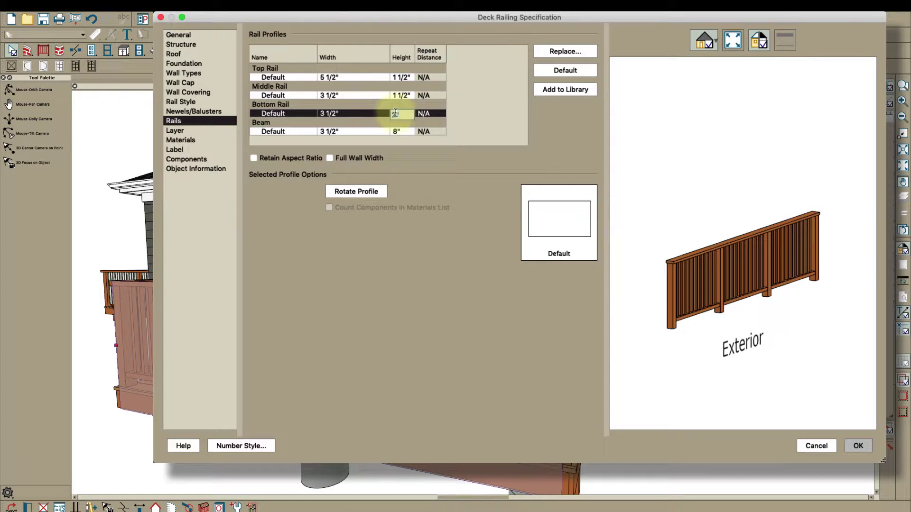
pyautogui.write('1.5')
pyautogui.press('Return')
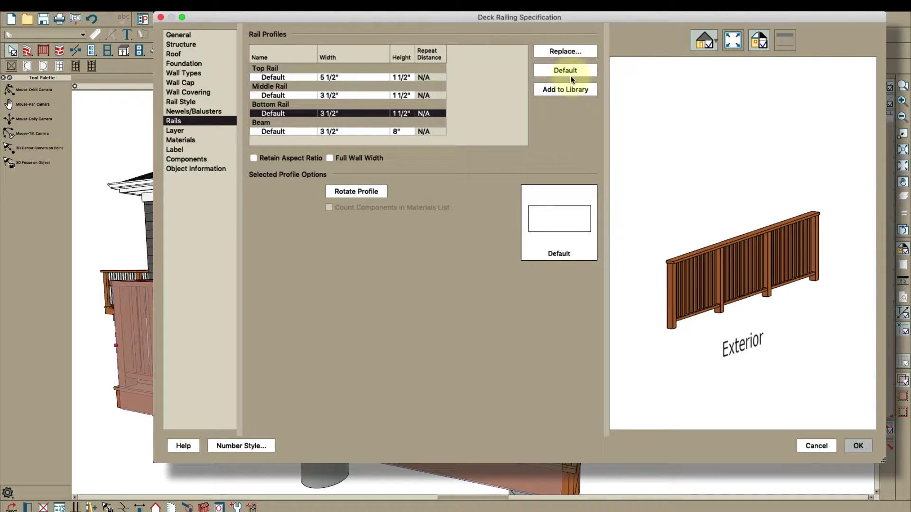
pyautogui.moveTo(414, 57); pyautogui.dragTo(443, 57)
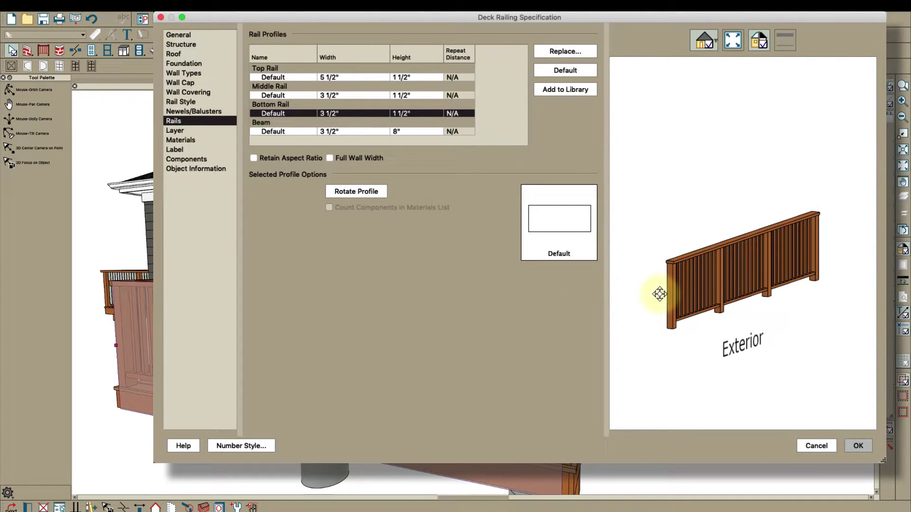
# Delete the 1/2" Color - Bone exterior layer from the Deck Railing Wall type and apply the front railing's settings
pyautogui.click(182, 73)
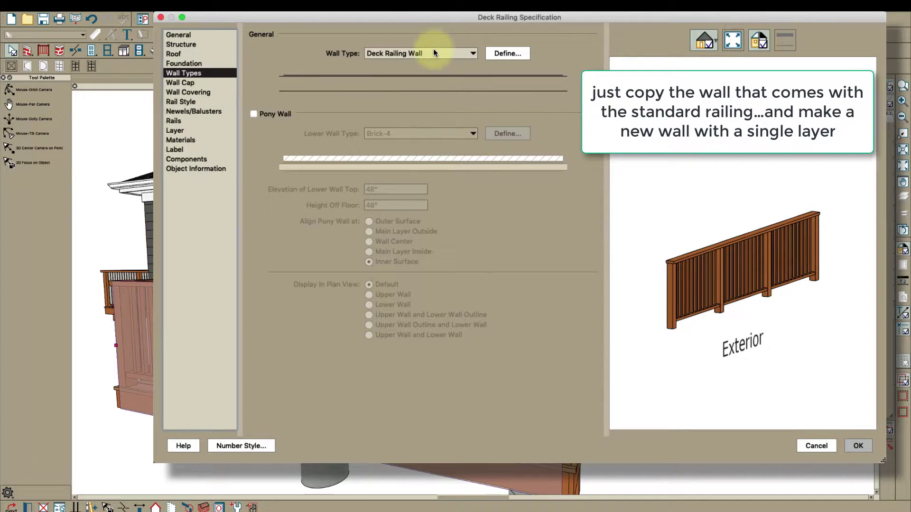
pyautogui.click(506, 53)
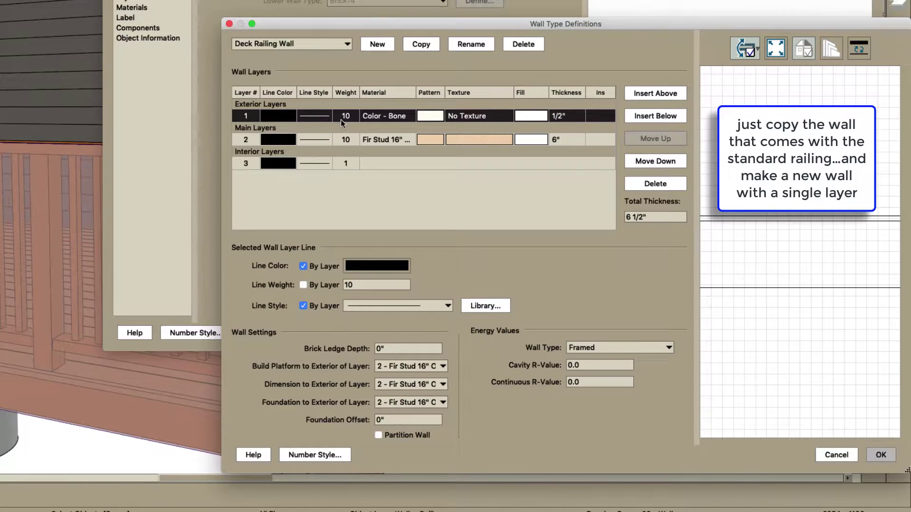
pyautogui.click(650, 185)
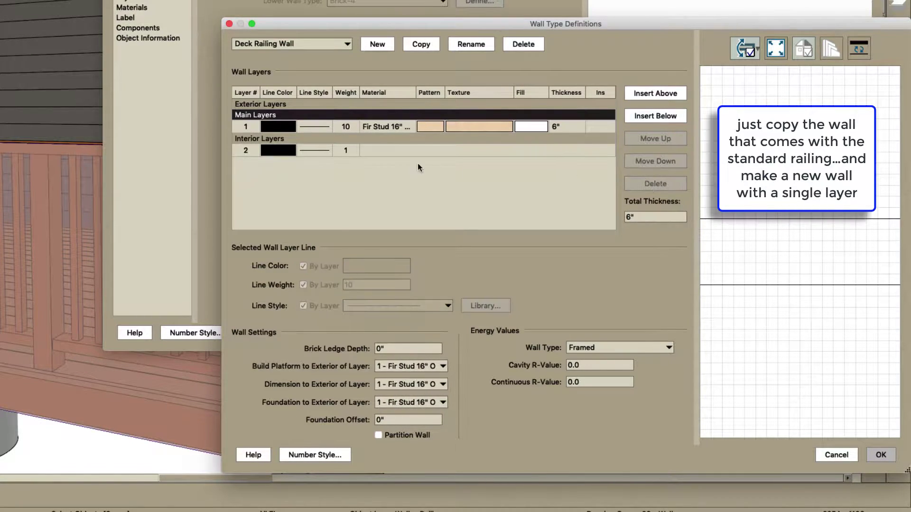
pyautogui.click(560, 129)
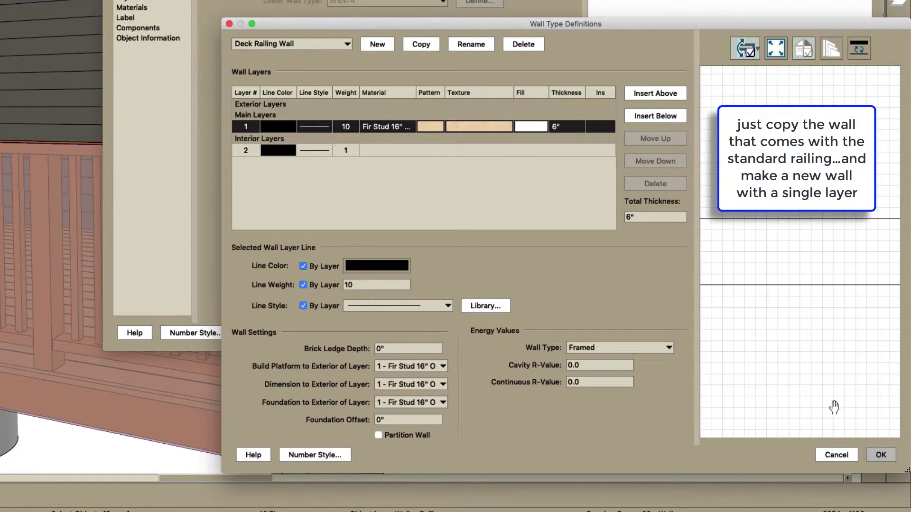
pyautogui.click(883, 454)
pyautogui.click(649, 259)
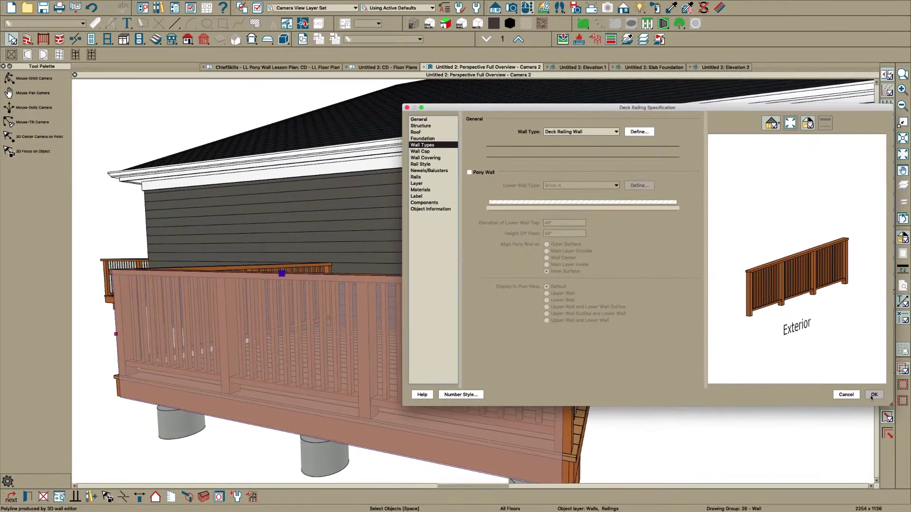
pyautogui.click(871, 392)
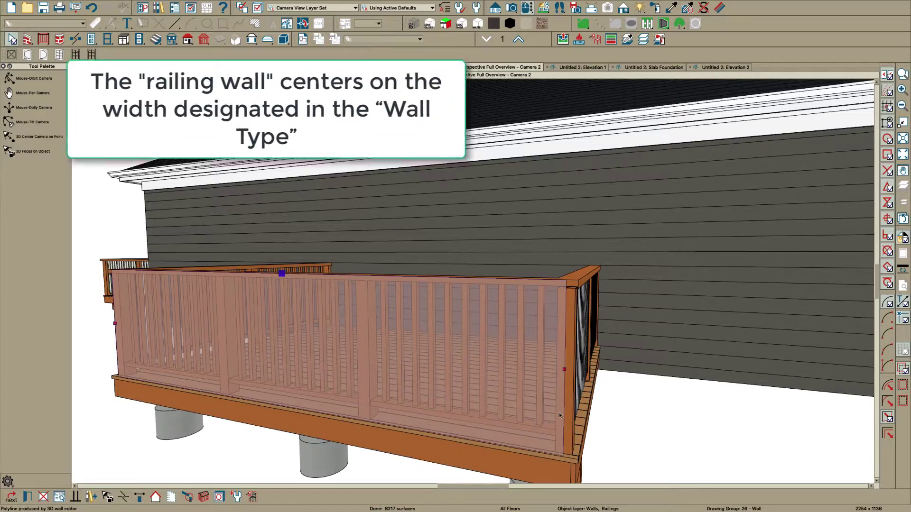
# Examine where the railing's posts, balusters and rails sit on the deck edge from the corner, side and front
pyautogui.press('o')
pyautogui.moveTo(561, 414); pyautogui.dragTo(584, 415)
pyautogui.scroll(2, 574, 421)
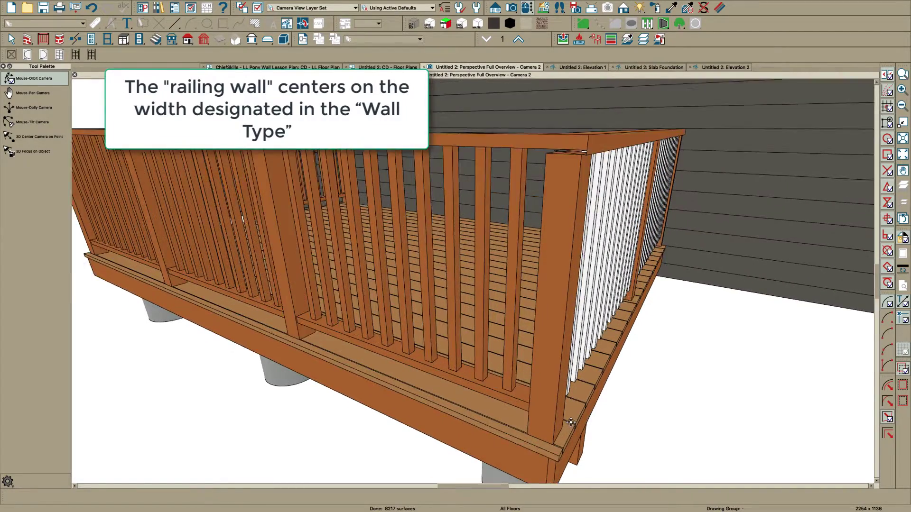
pyautogui.press('space')
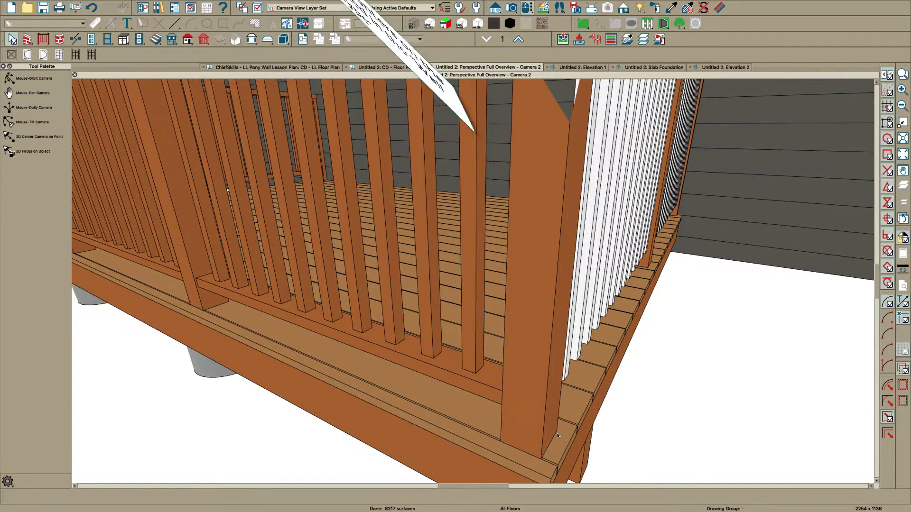
pyautogui.scroll(-5, 563, 451)
pyautogui.press('space')
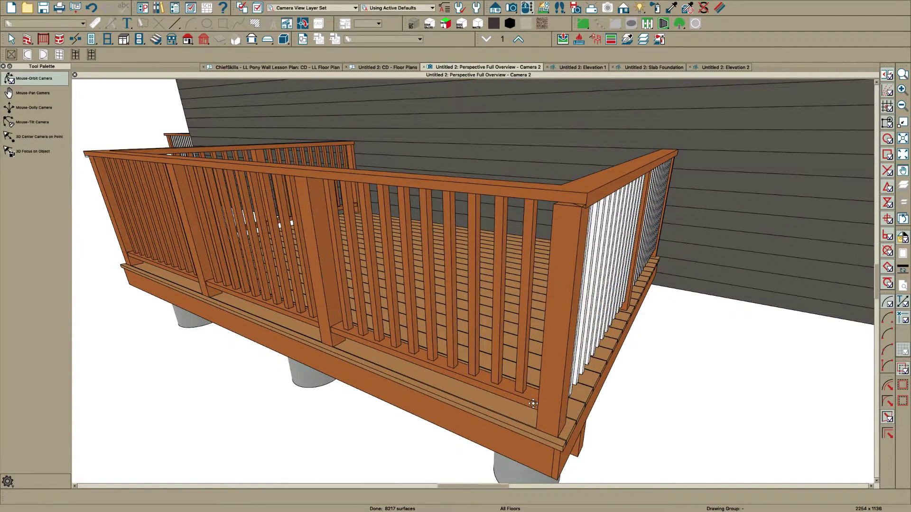
pyautogui.moveTo(533, 404); pyautogui.dragTo(545, 373)
pyautogui.scroll(-5, 546, 374)
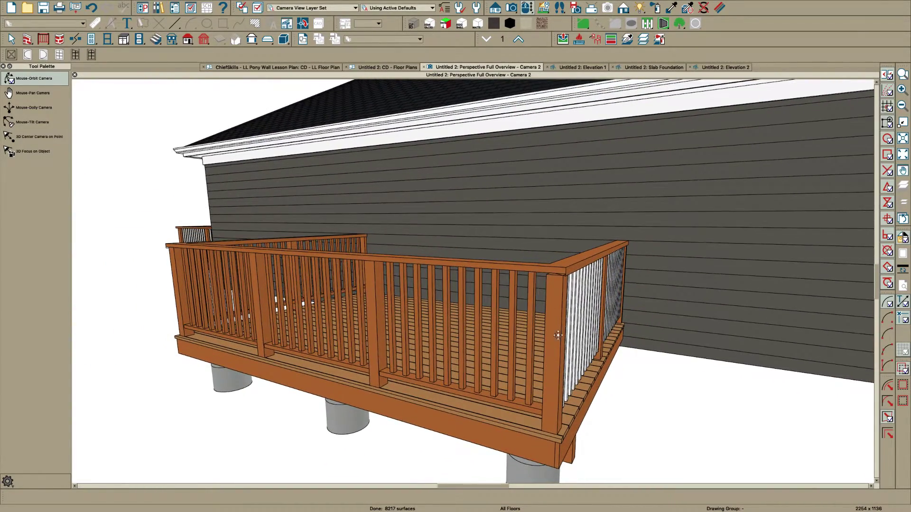
pyautogui.scroll(2, 558, 334)
pyautogui.scroll(2, 555, 288)
pyautogui.press('space')
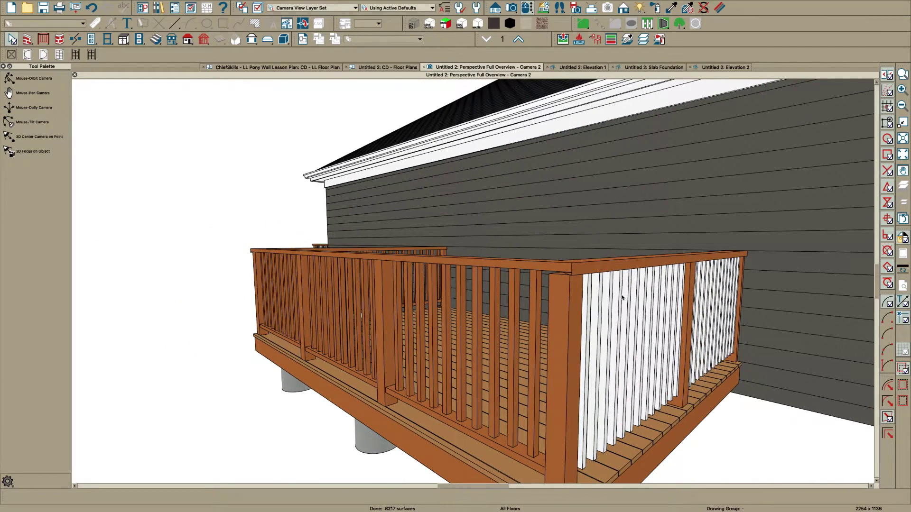
pyautogui.press('space')
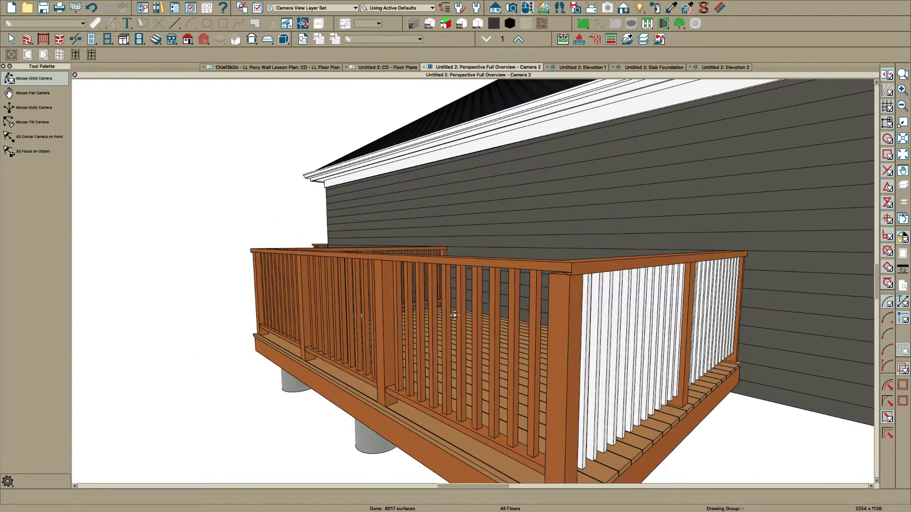
pyautogui.moveTo(529, 312); pyautogui.dragTo(504, 335)
pyautogui.moveTo(399, 343); pyautogui.dragTo(409, 370)
pyautogui.moveTo(458, 324); pyautogui.dragTo(532, 332, button='middle')
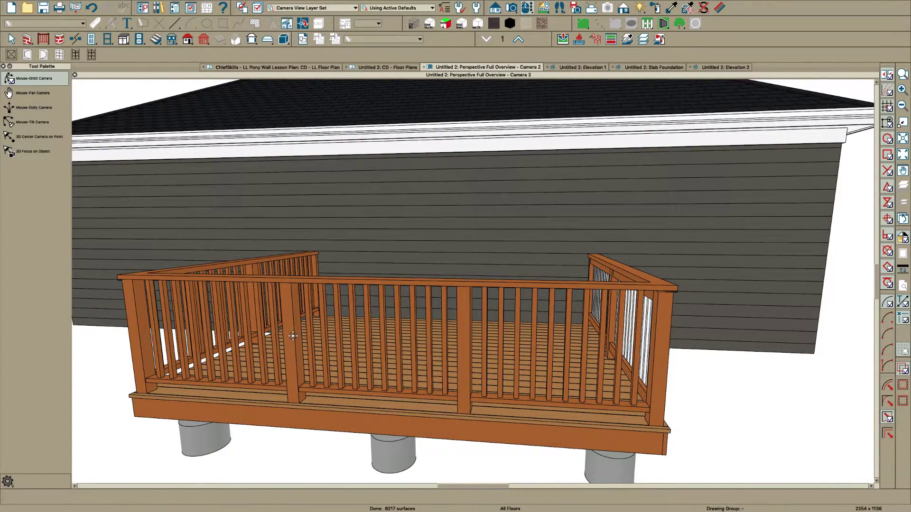
pyautogui.moveTo(292, 336); pyautogui.dragTo(295, 338)
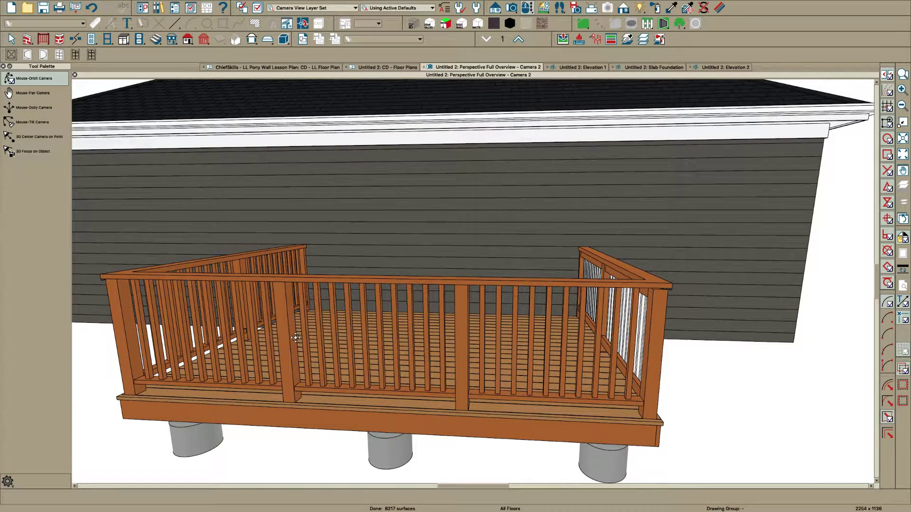
# Set the front railing's rail style to Panels and exclude its bottom rail
pyautogui.press('space')
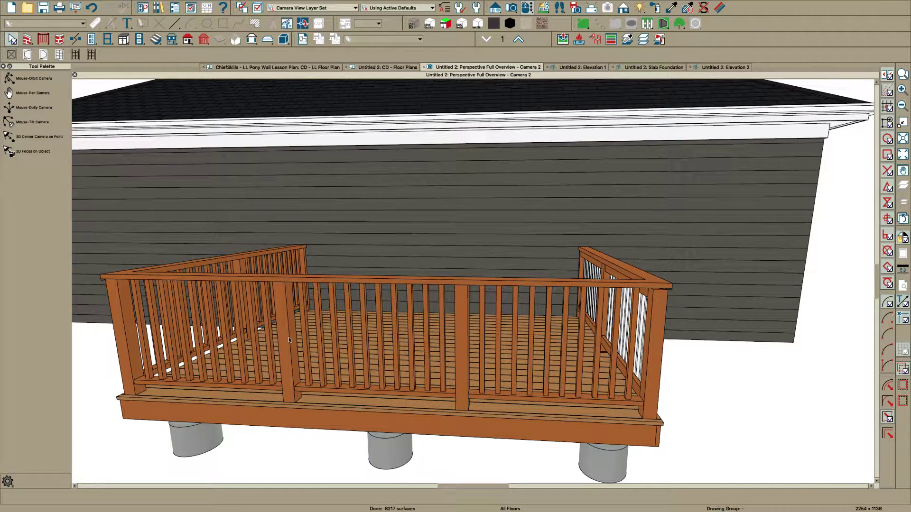
pyautogui.click(289, 338)
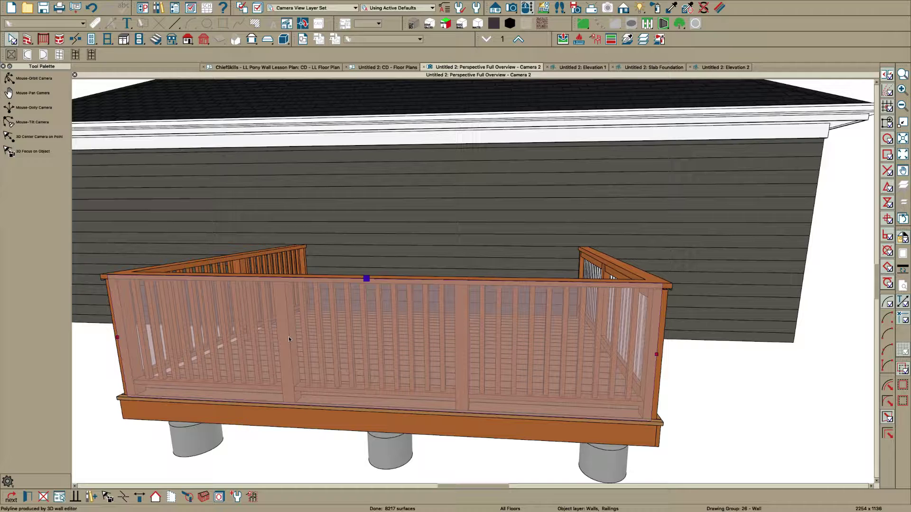
pyautogui.doubleClick(290, 334)
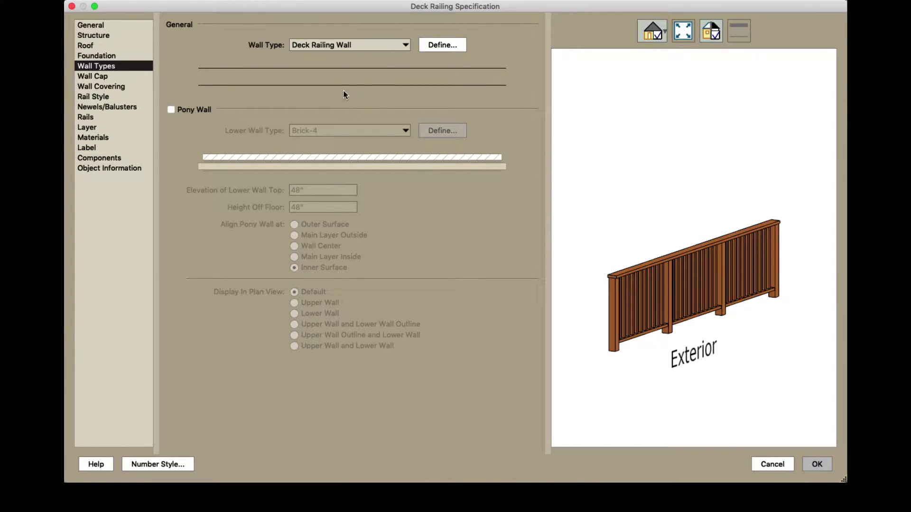
pyautogui.click(94, 99)
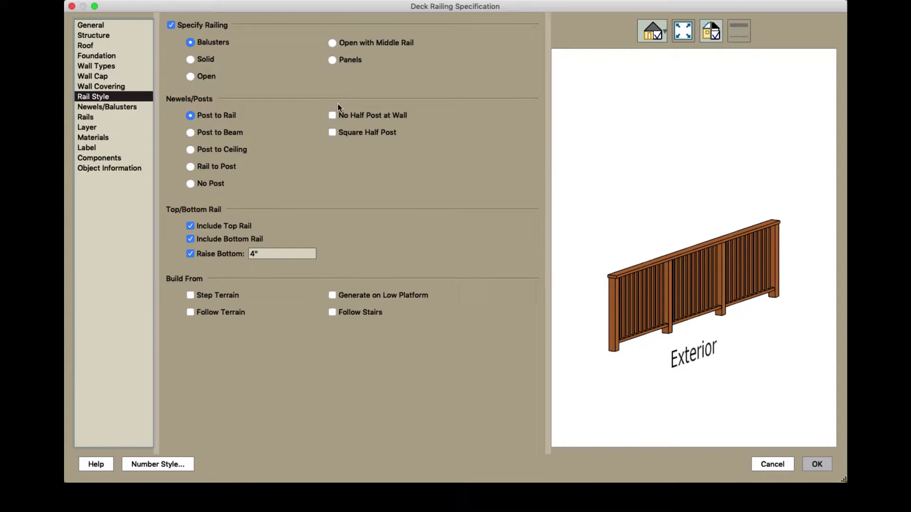
pyautogui.click(335, 60)
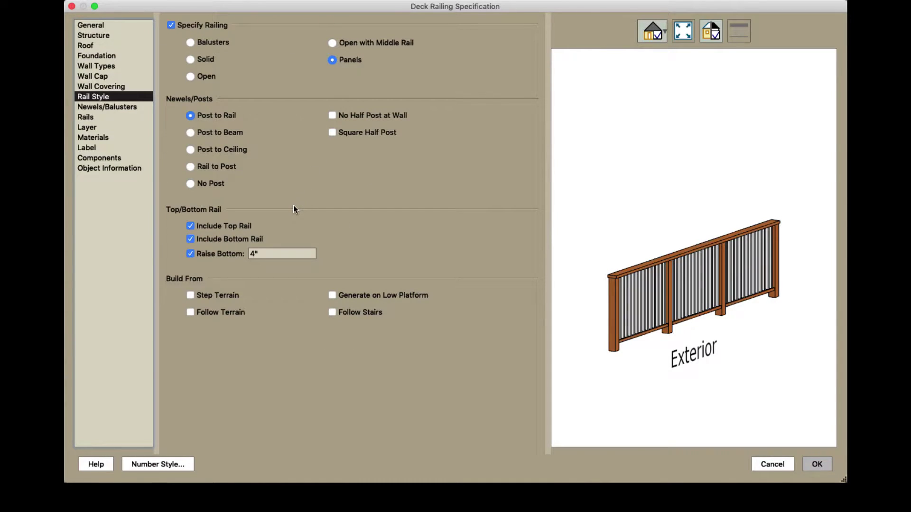
pyautogui.click(214, 239)
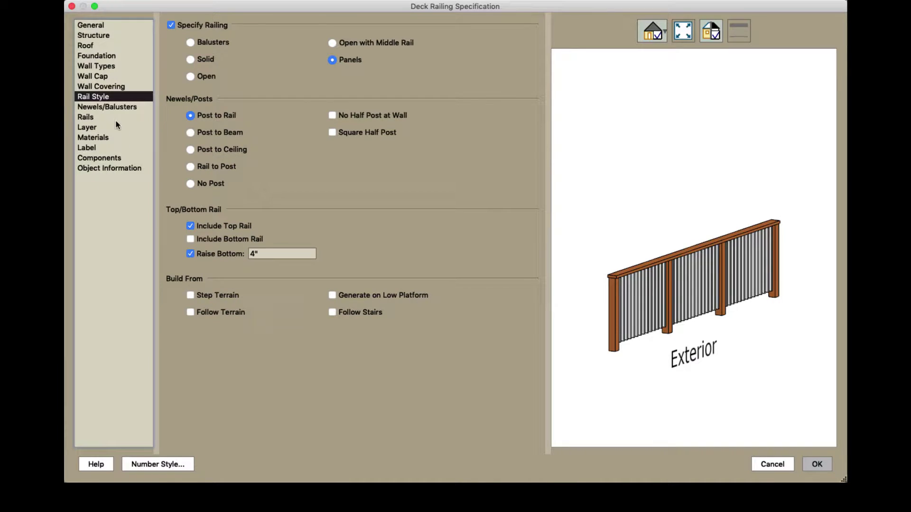
# Choose the library panel aa Deck Railing 2x2 x 72 for the front railing and apply the settings
pyautogui.click(112, 107)
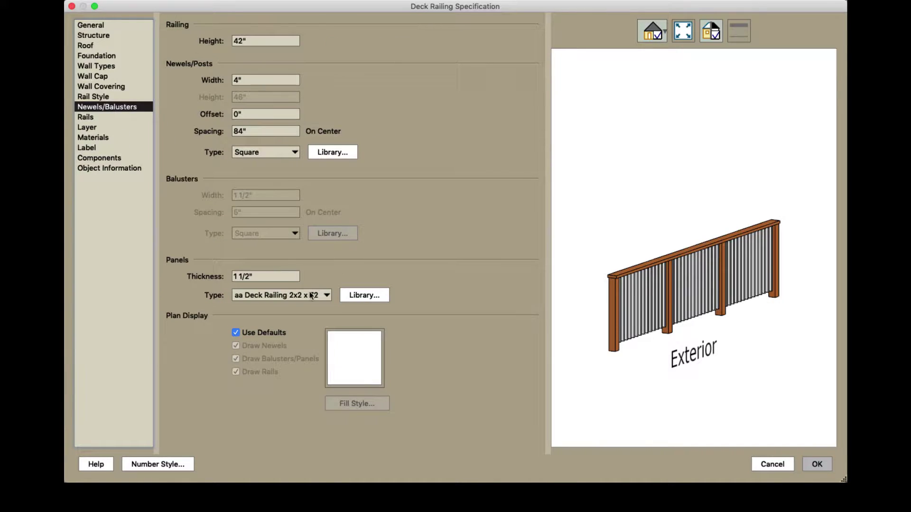
pyautogui.click(362, 297)
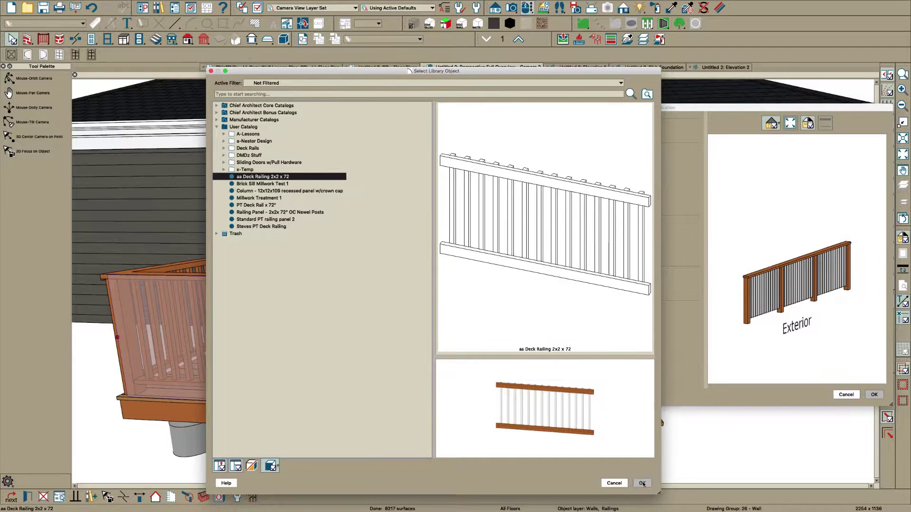
pyautogui.click(627, 477)
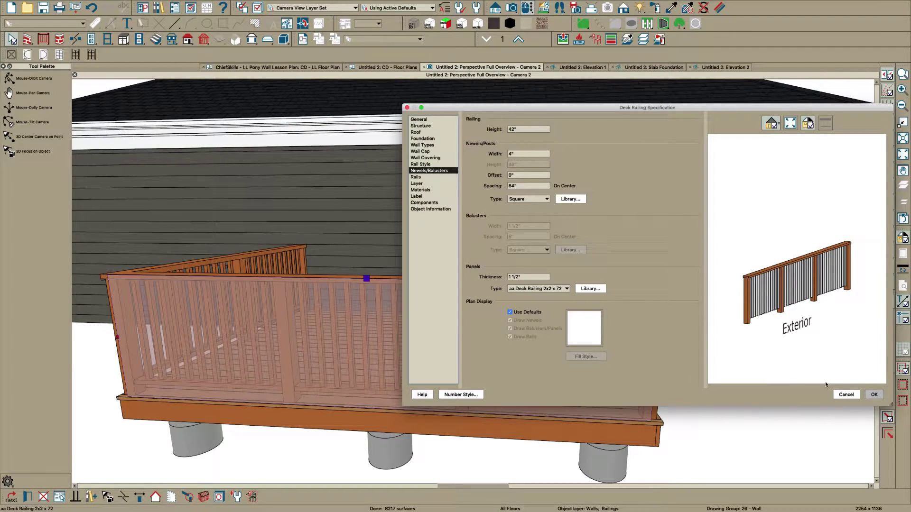
pyautogui.click(875, 395)
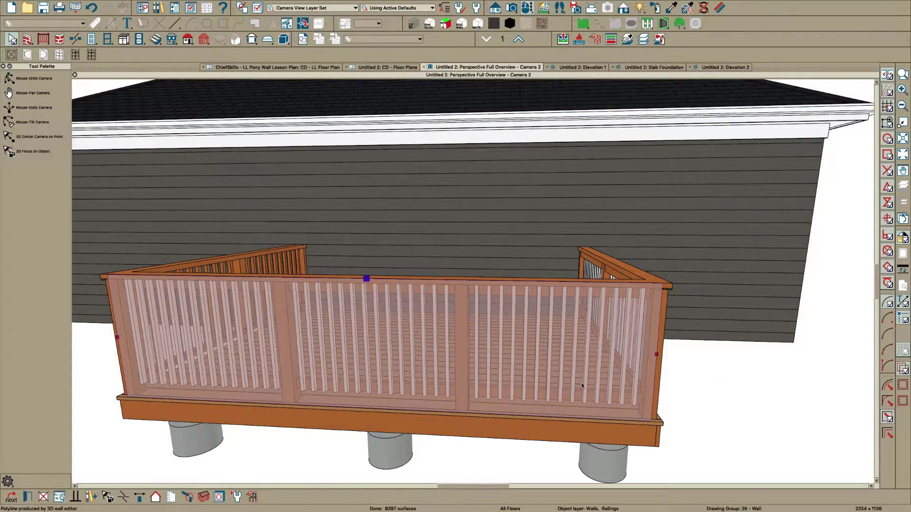
# Examine the front railing's new panels between the posts from the front and from above
pyautogui.press('o')
pyautogui.moveTo(367, 323); pyautogui.dragTo(424, 322)
pyautogui.moveTo(562, 330); pyautogui.dragTo(465, 334, button='middle')
pyautogui.moveTo(465, 334); pyautogui.dragTo(456, 354)
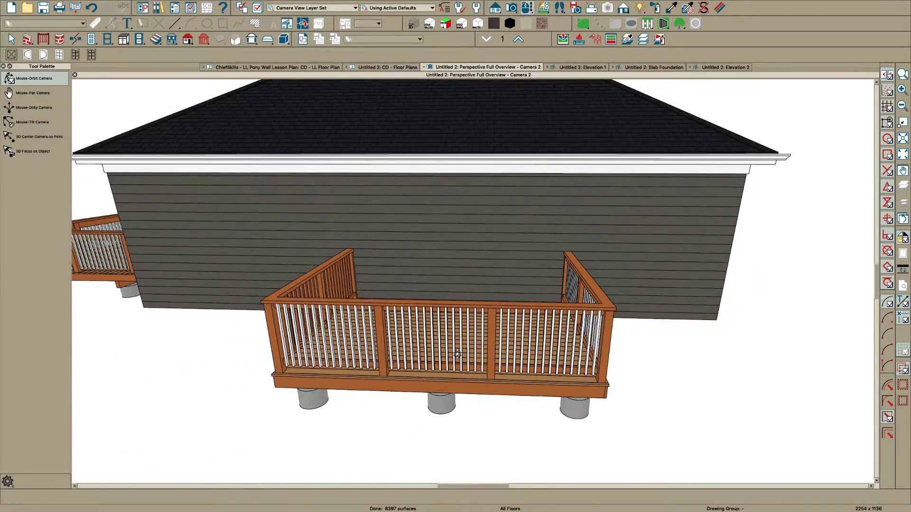
pyautogui.scroll(2, 574, 314)
pyautogui.scroll(1, 574, 314)
pyautogui.moveTo(573, 314); pyautogui.dragTo(498, 306)
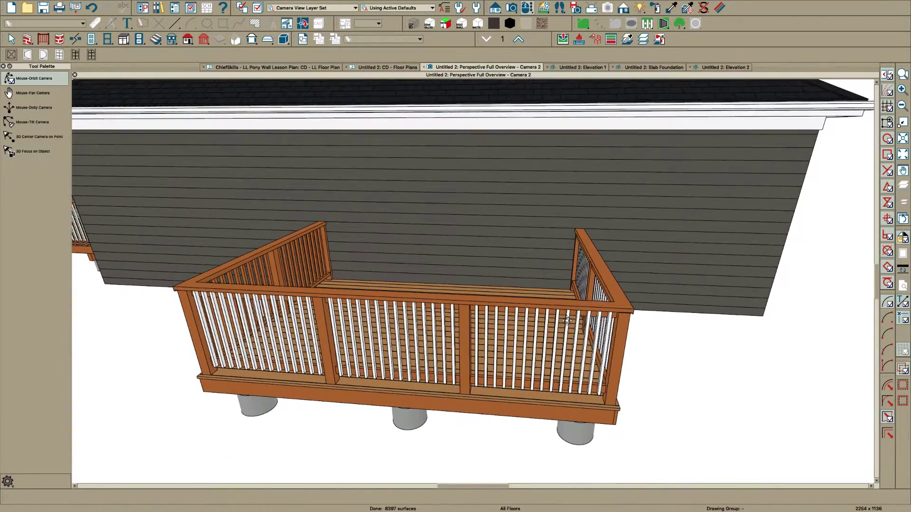
# Set the front railing's top rail profile to 7.25" wide and 2" high
pyautogui.press('space')
pyautogui.scroll(4, 497, 305)
pyautogui.click(497, 306)
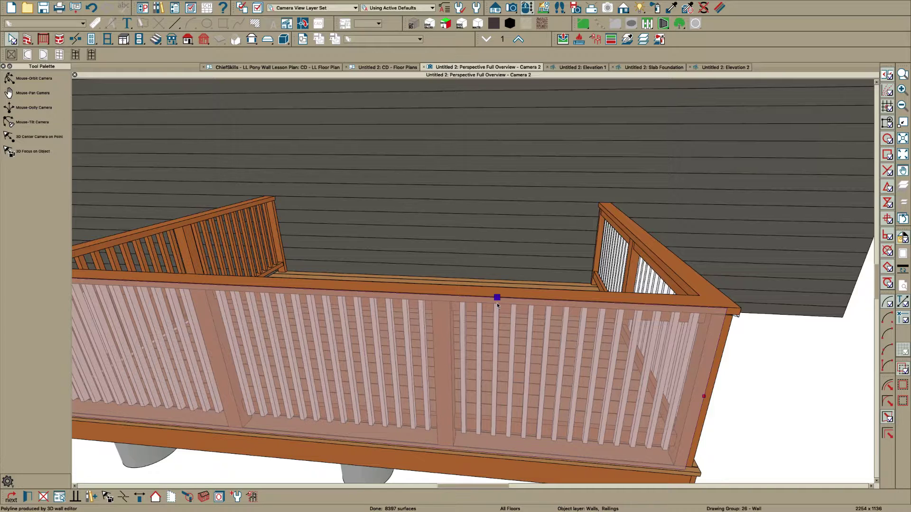
pyautogui.doubleClick(497, 305)
pyautogui.click(278, 141)
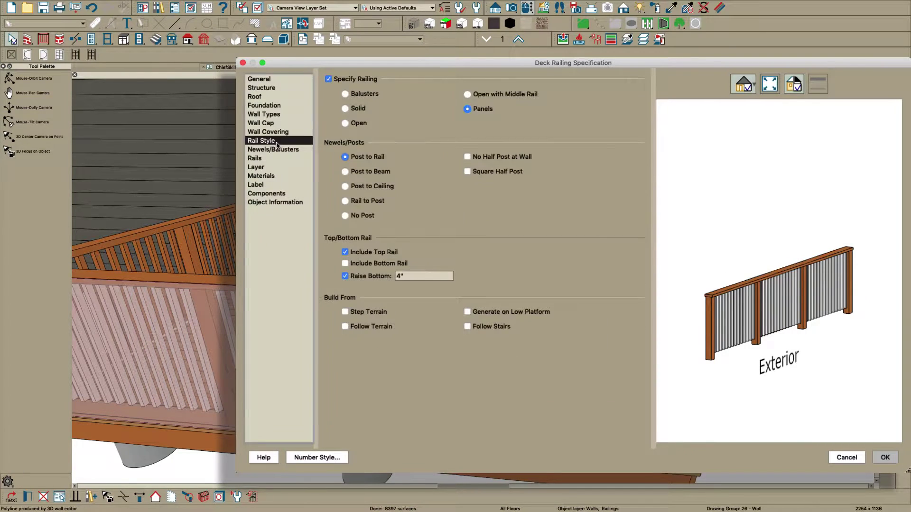
pyautogui.click(256, 159)
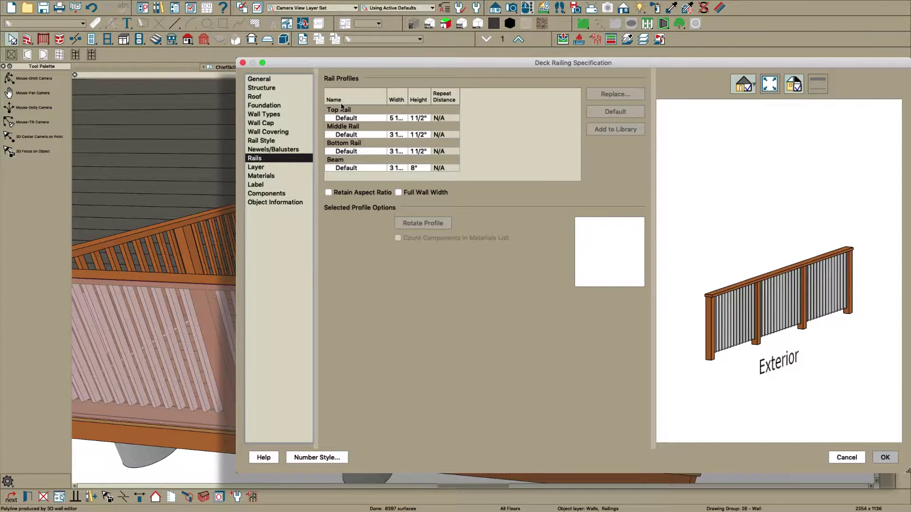
pyautogui.click(398, 119)
pyautogui.write('7.25')
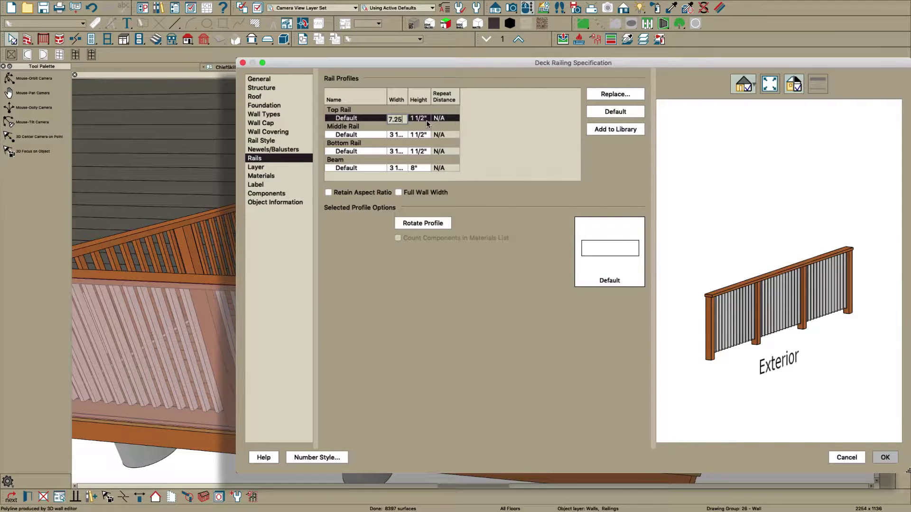
pyautogui.click(427, 119)
pyautogui.write('2')
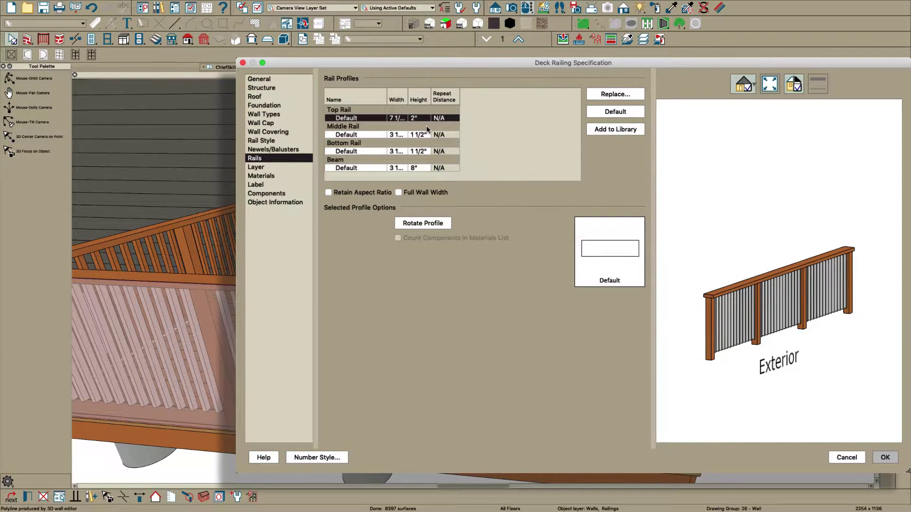
pyautogui.press('Return')
# Set the front railing's bottom rail profile height to 2" and apply the settings
pyautogui.click(420, 151)
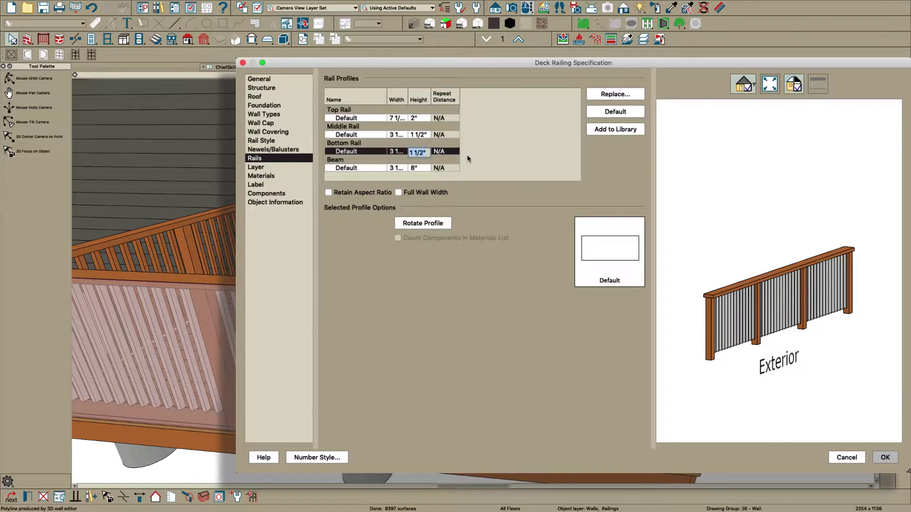
pyautogui.write('2')
pyautogui.press('Return')
pyautogui.press('Return')
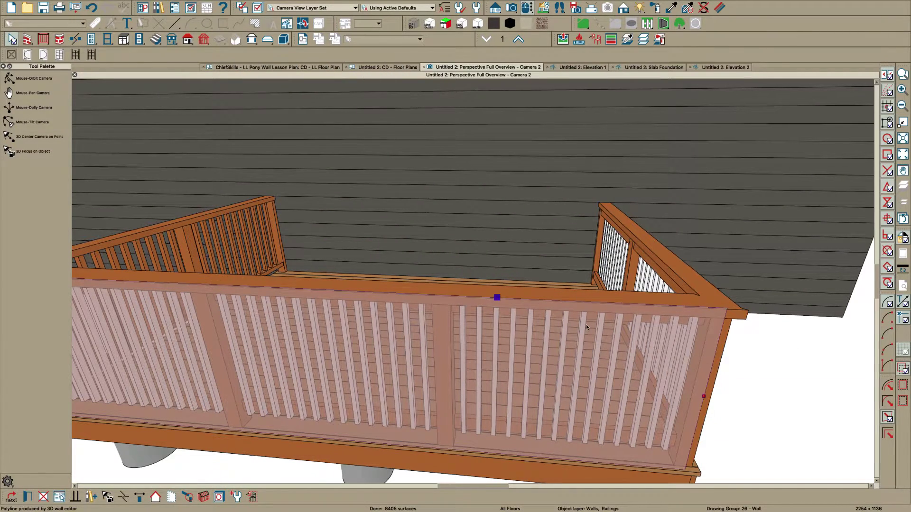
# Examine how the front railing's top rail meets the panels and posts at eye level
pyautogui.press('o')
pyautogui.moveTo(566, 333); pyautogui.dragTo(565, 299)
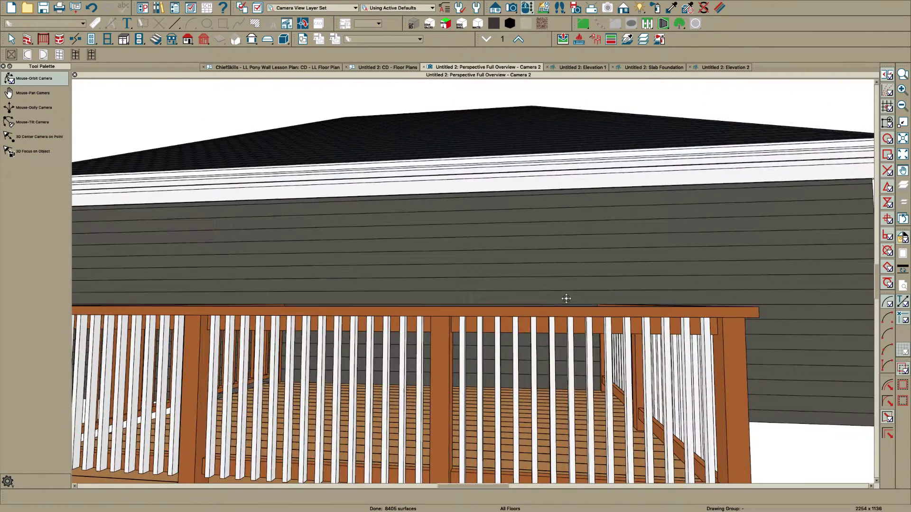
pyautogui.scroll(-3, 574, 302)
pyautogui.moveTo(547, 337); pyautogui.dragTo(478, 335, button='middle')
pyautogui.moveTo(478, 334); pyautogui.dragTo(548, 349)
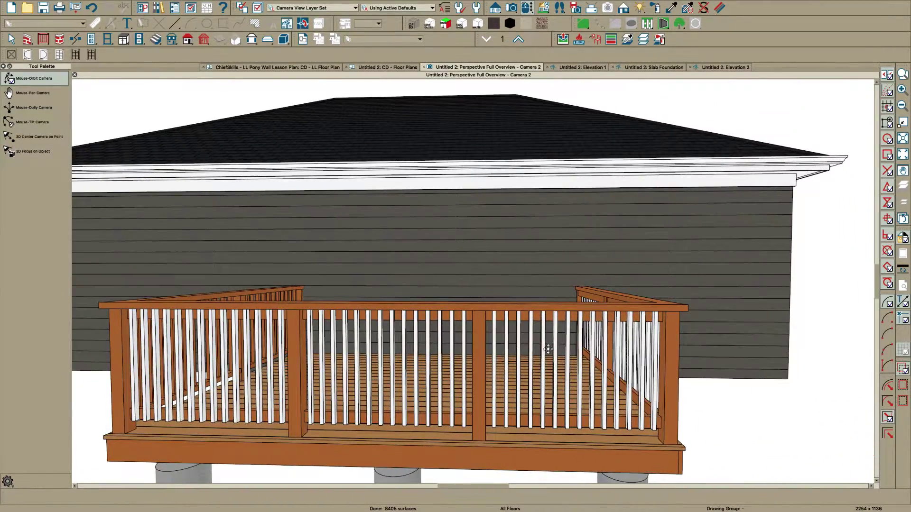
pyautogui.press('space')
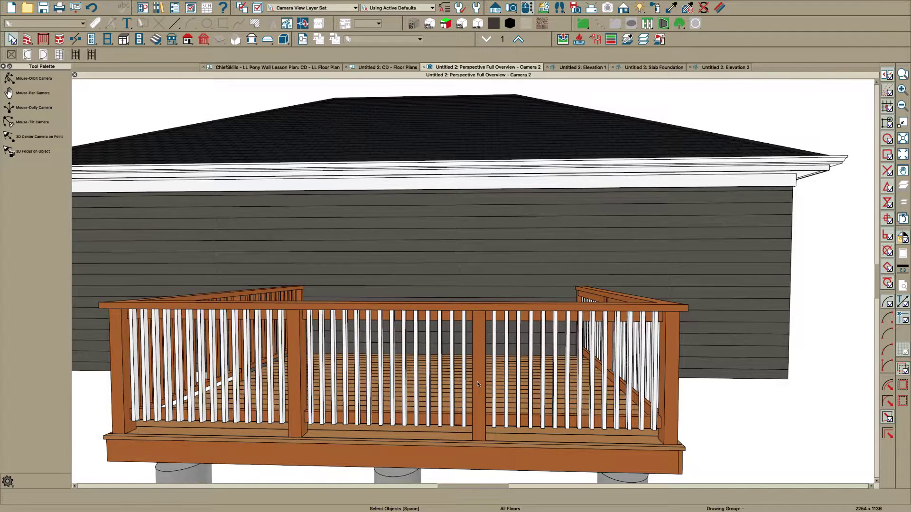
# In the floor plan, draw a vertical CAD line about 3'-1" long outward from the upper deck's outer left corner
pyautogui.click(382, 70)
pyautogui.scroll(-3, 429, 136)
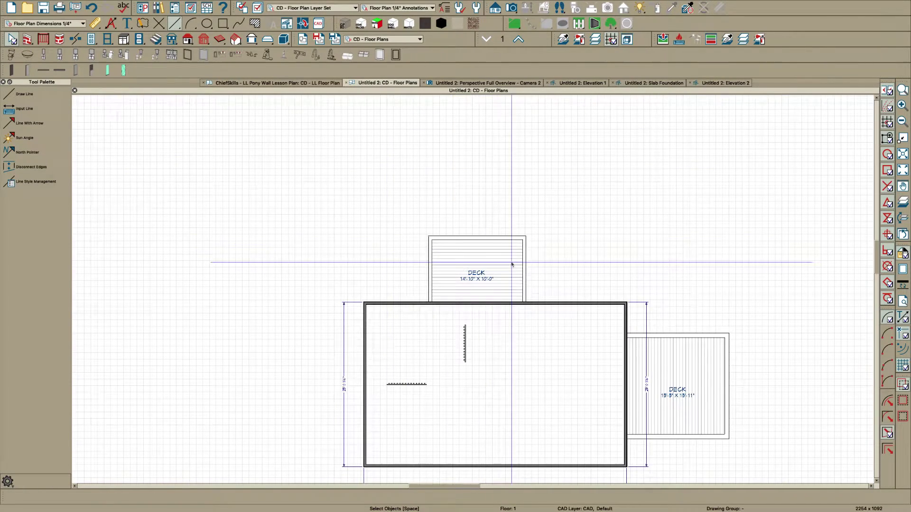
pyautogui.scroll(3, 503, 199)
pyautogui.scroll(2, 461, 218)
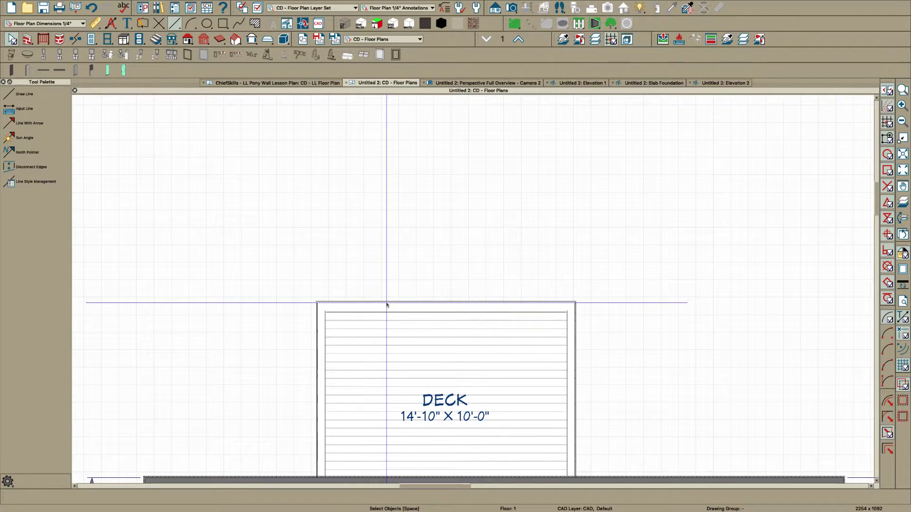
pyautogui.press('l')
pyautogui.scroll(3, 323, 310)
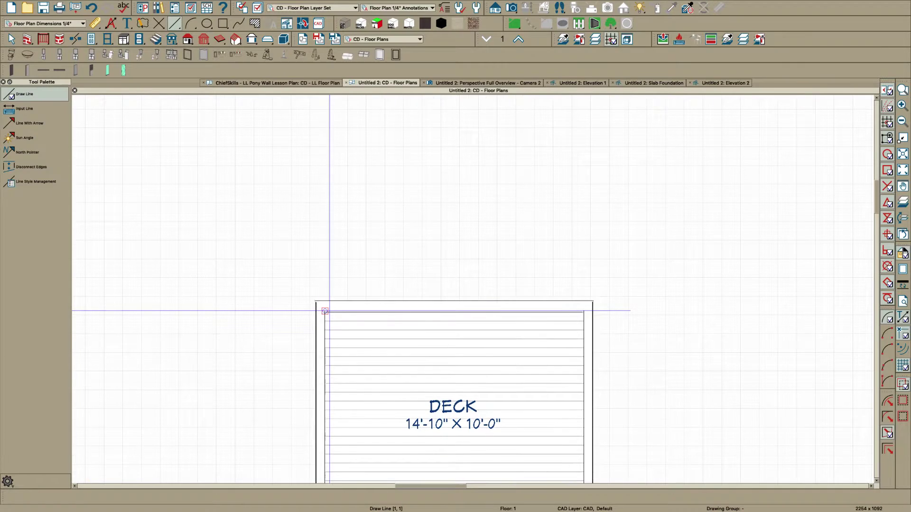
pyautogui.scroll(3, 322, 310)
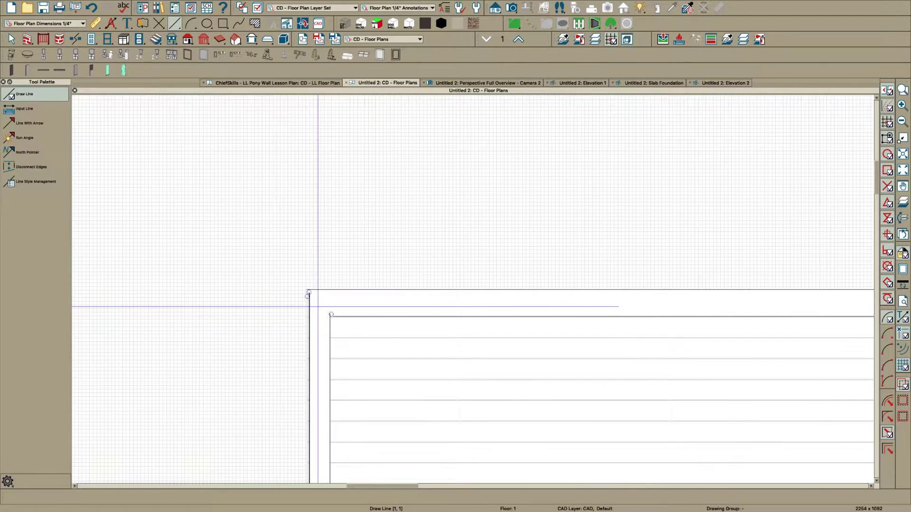
pyautogui.moveTo(312, 308); pyautogui.dragTo(309, 173)
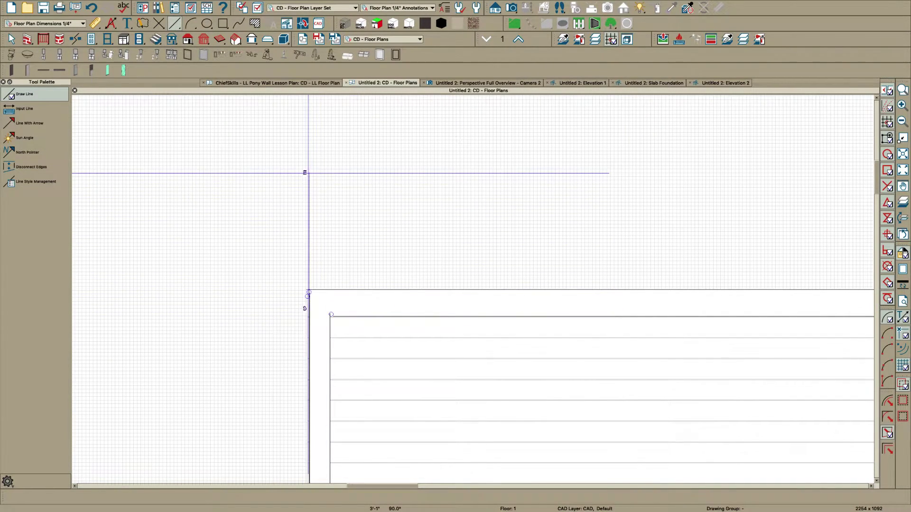
pyautogui.press('space')
# Draw a second vertical CAD line about 3'-8" long outward from the upper deck's outer right corner
pyautogui.scroll(-1, 290, 222)
pyautogui.scroll(-2, 289, 222)
pyautogui.click(297, 224)
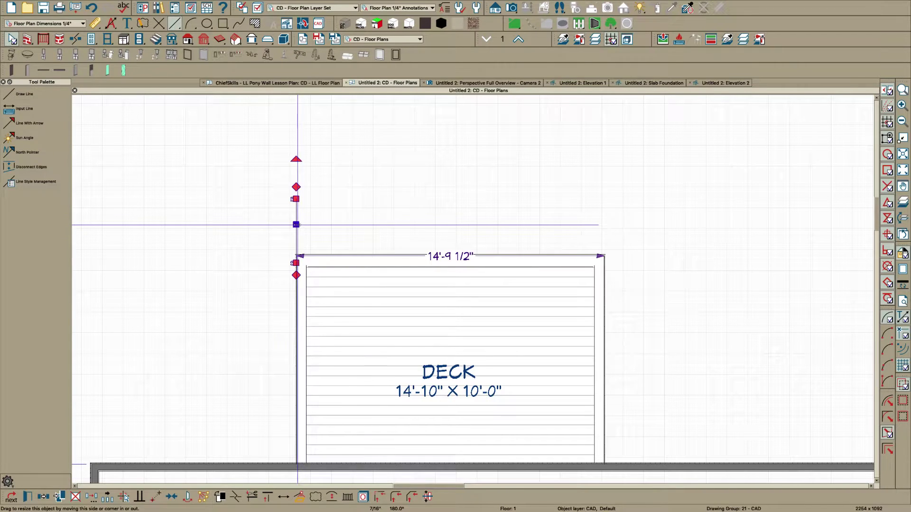
pyautogui.press('space')
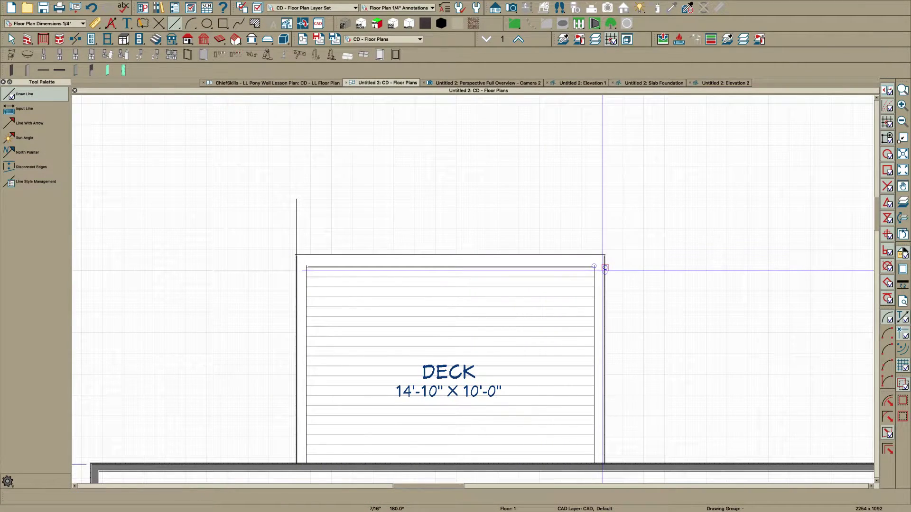
pyautogui.moveTo(603, 268); pyautogui.dragTo(604, 191)
pyautogui.press('space')
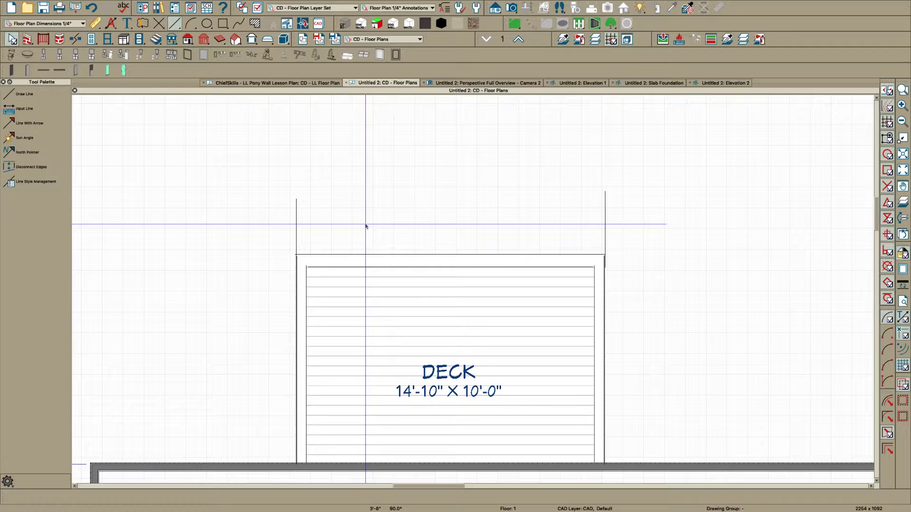
# Try Multiple Copy on the left corner line with a 72" offset across the deck's outer edge and delete the copies
pyautogui.click(296, 231)
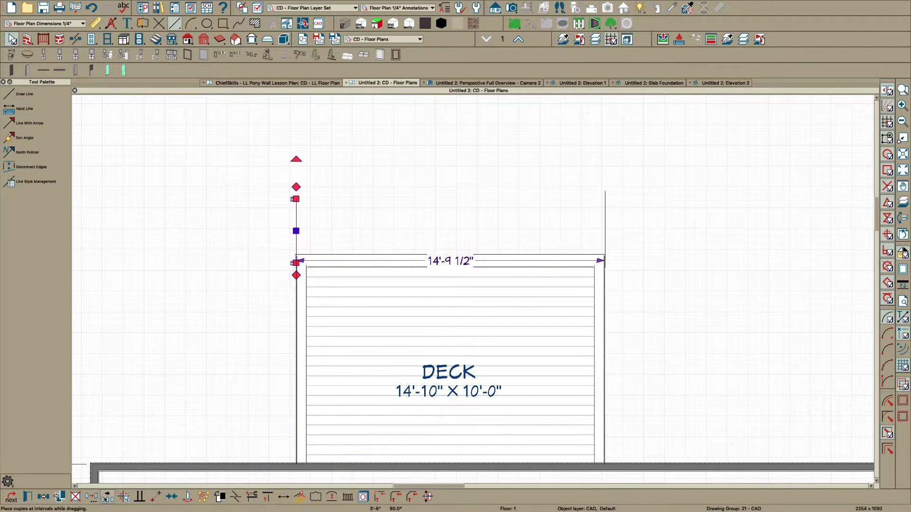
pyautogui.click(27, 496)
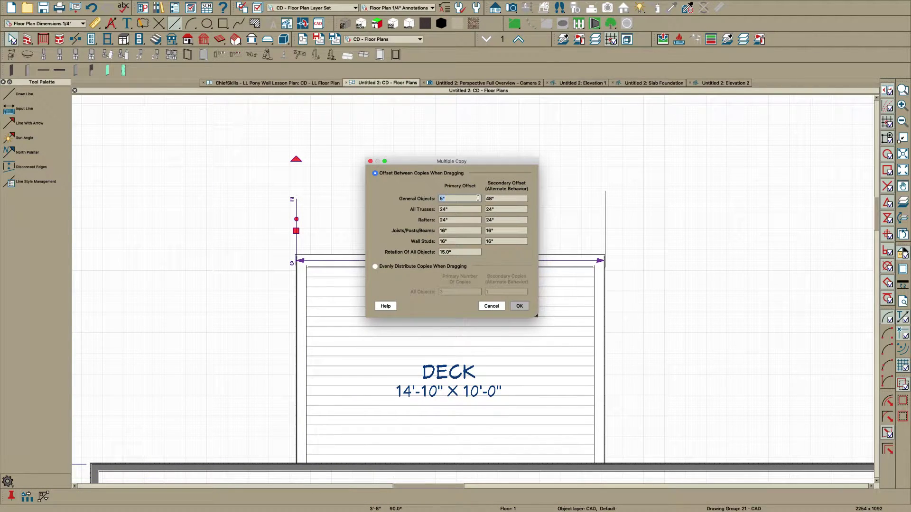
pyautogui.write('72')
pyautogui.click(519, 306)
pyautogui.moveTo(296, 231); pyautogui.dragTo(568, 235)
pyautogui.press('Escape')
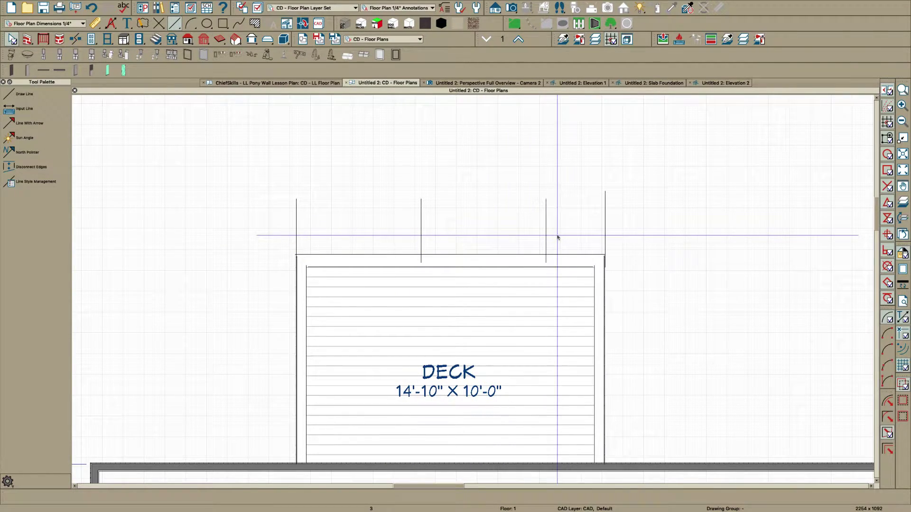
pyautogui.moveTo(558, 235); pyautogui.dragTo(379, 203)
pyautogui.press('Delete')
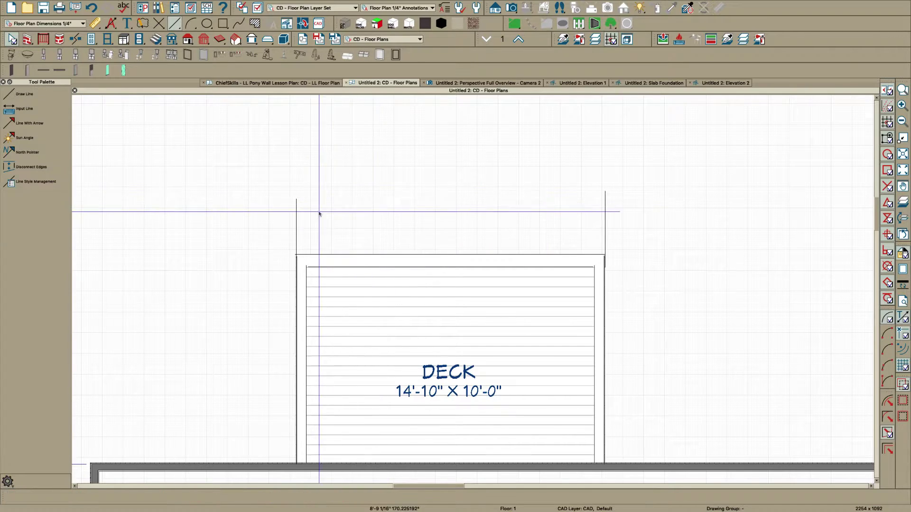
# Evenly distribute three copies of the left corner CAD line across the deck's outer edge to the right corner line
pyautogui.click(297, 221)
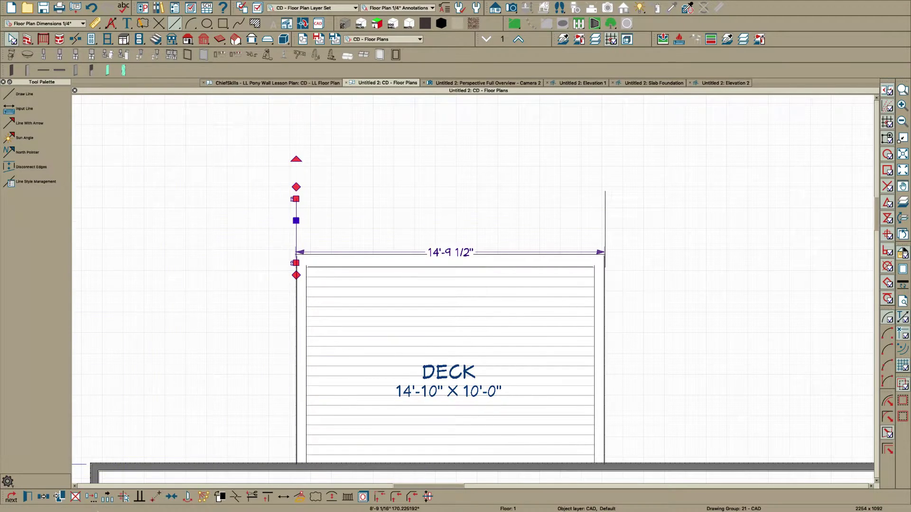
pyautogui.click(107, 497)
pyautogui.click(27, 497)
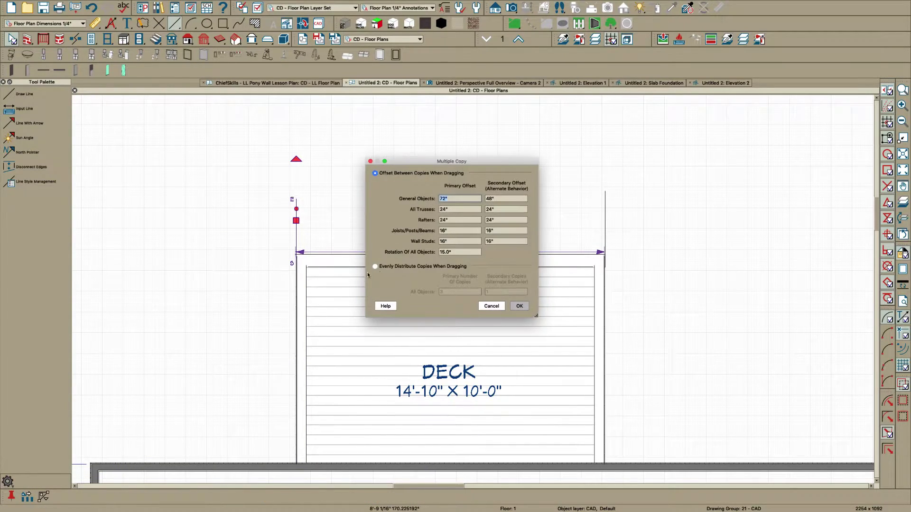
pyautogui.click(379, 266)
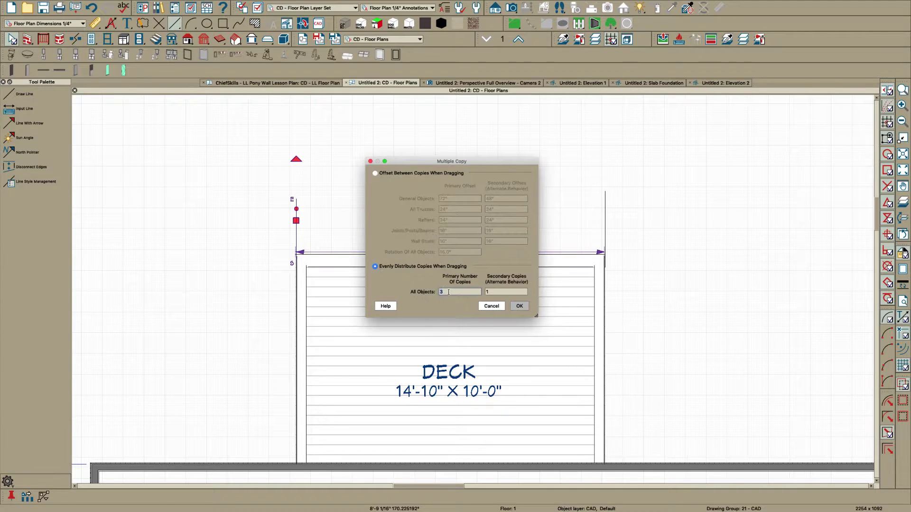
pyautogui.click(516, 307)
pyautogui.moveTo(296, 220); pyautogui.dragTo(602, 223)
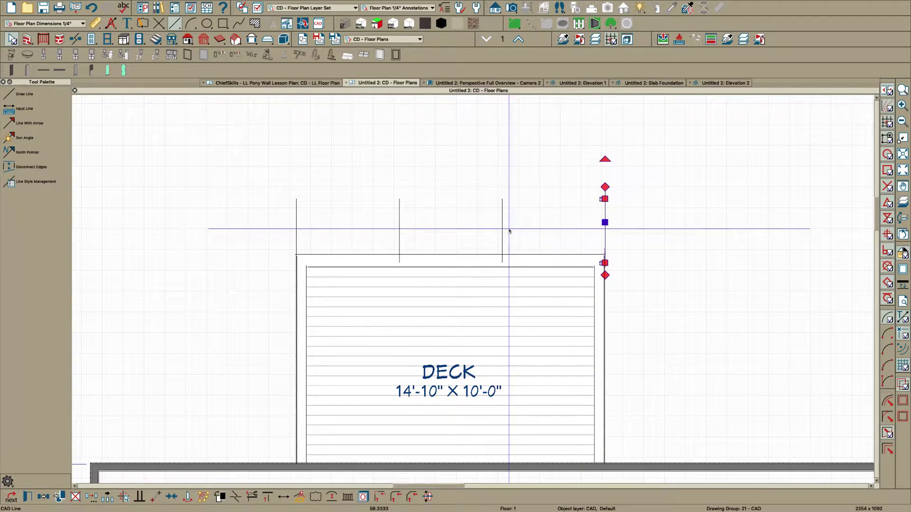
pyautogui.press('Escape')
# Check the spacing between the distributed CAD lines and compare it with the front railing's posts in the perspective view
pyautogui.scroll(1, 402, 228)
pyautogui.click(399, 223)
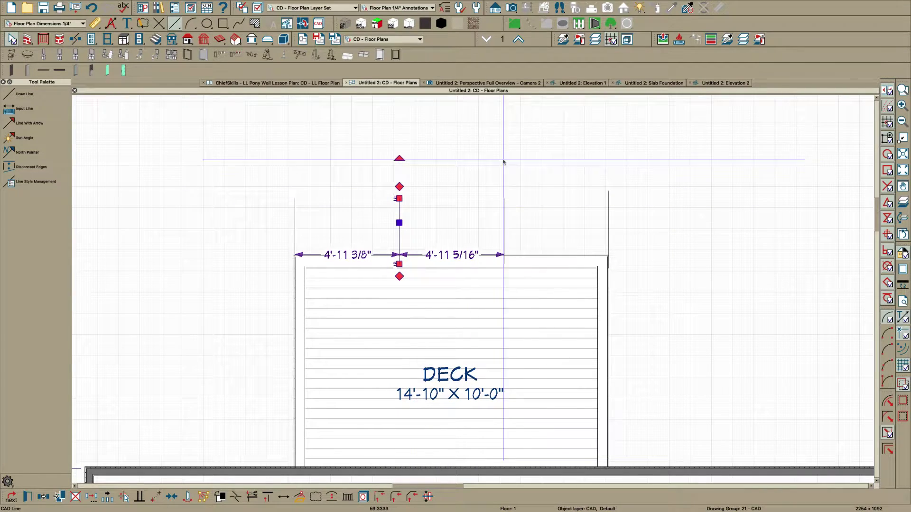
pyautogui.click(496, 83)
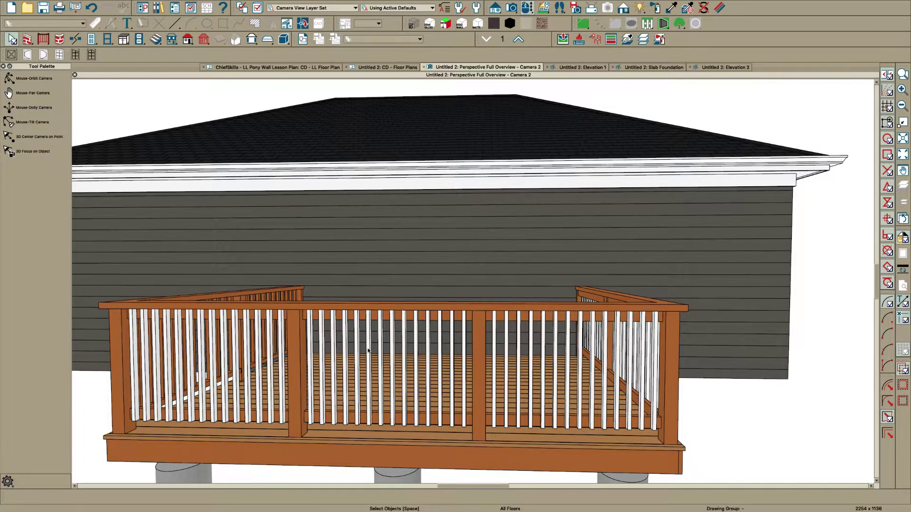
pyautogui.click(388, 67)
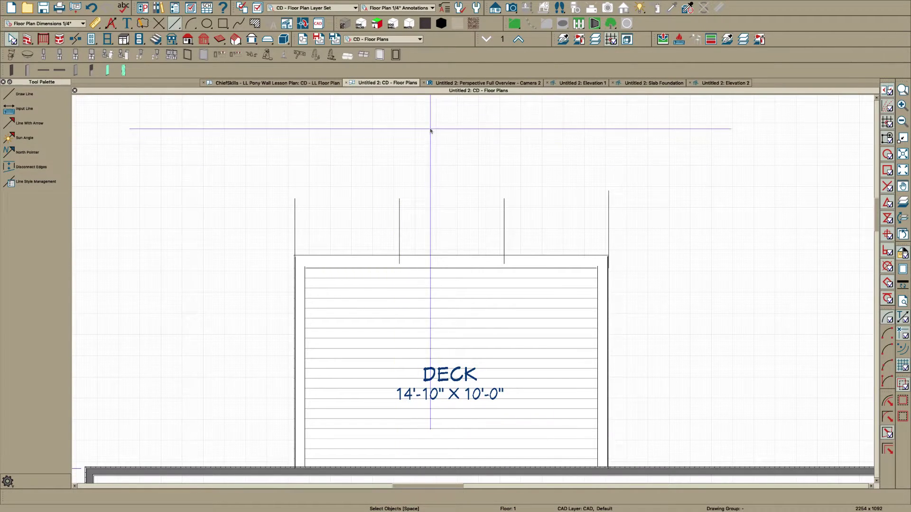
pyautogui.click(445, 83)
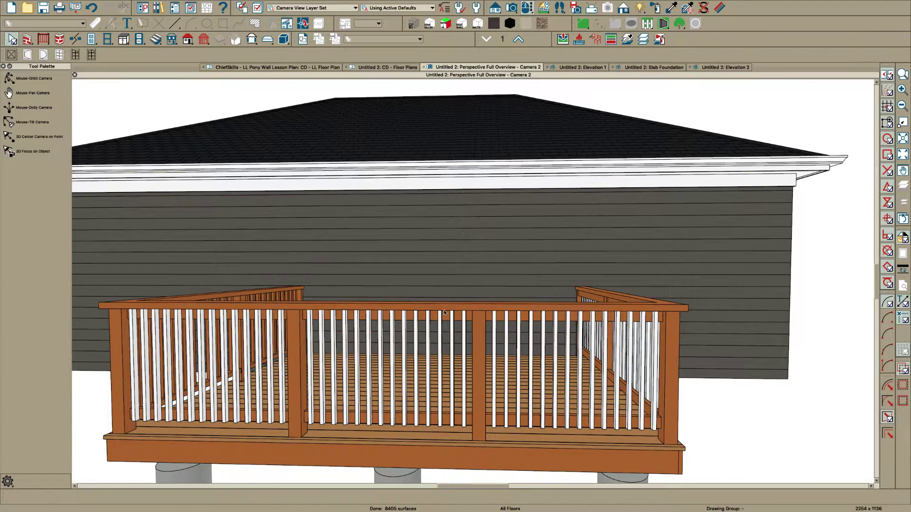
# Change the front railing's on-center newel spacing so that a single intermediate post splits it into two sections
pyautogui.click(445, 313)
pyautogui.doubleClick(444, 313)
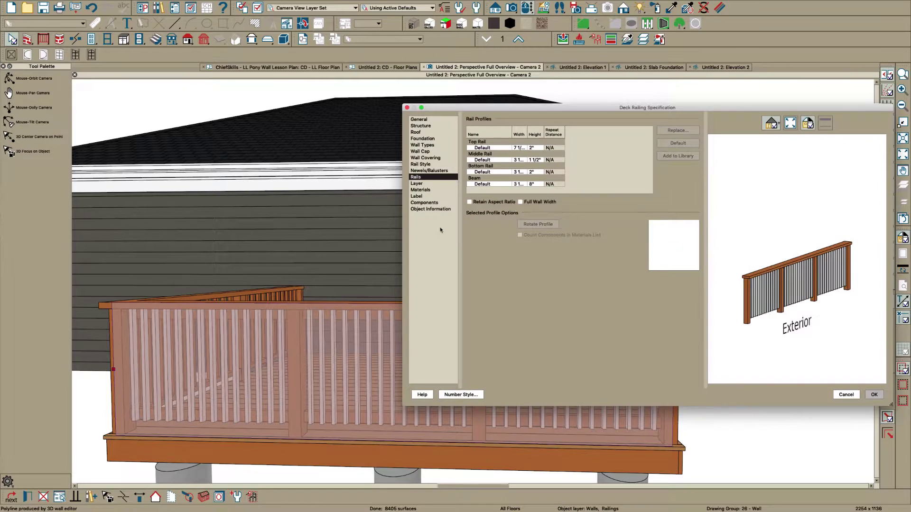
pyautogui.click(434, 170)
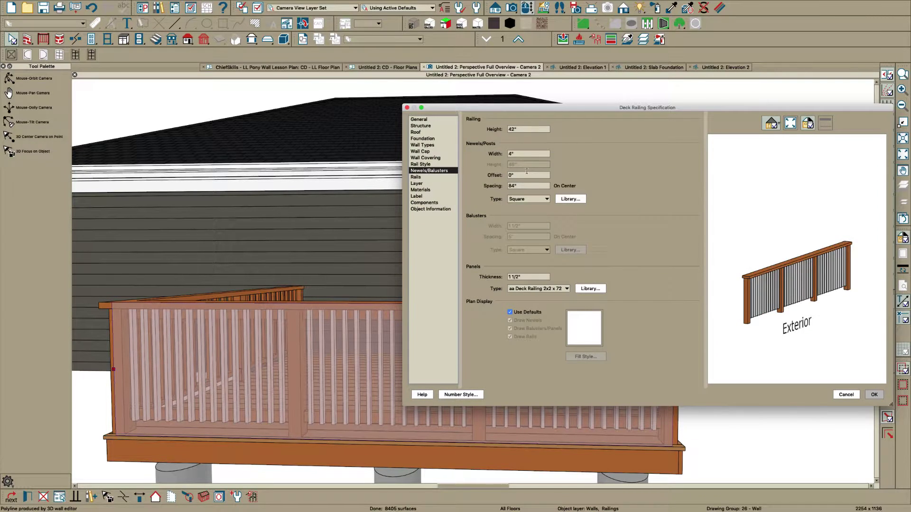
pyautogui.doubleClick(528, 186)
pyautogui.press('Return')
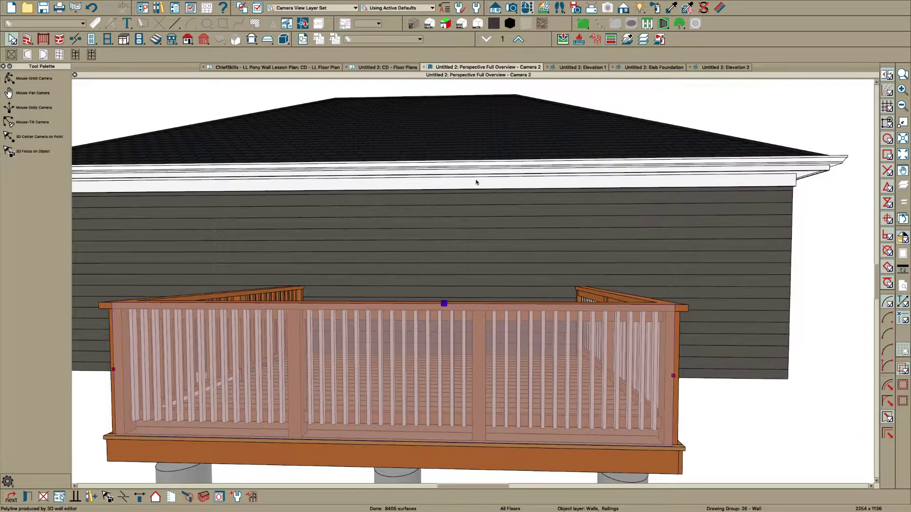
pyautogui.press('Escape')
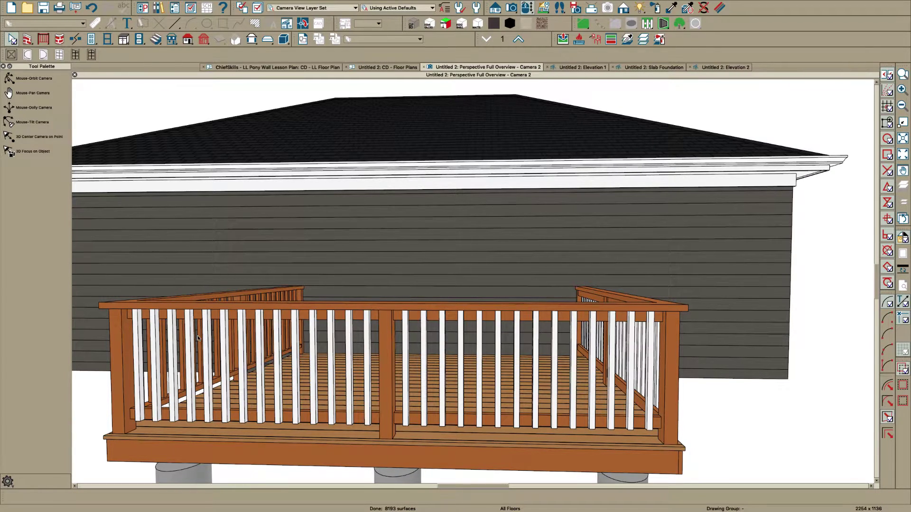
pyautogui.click(461, 304)
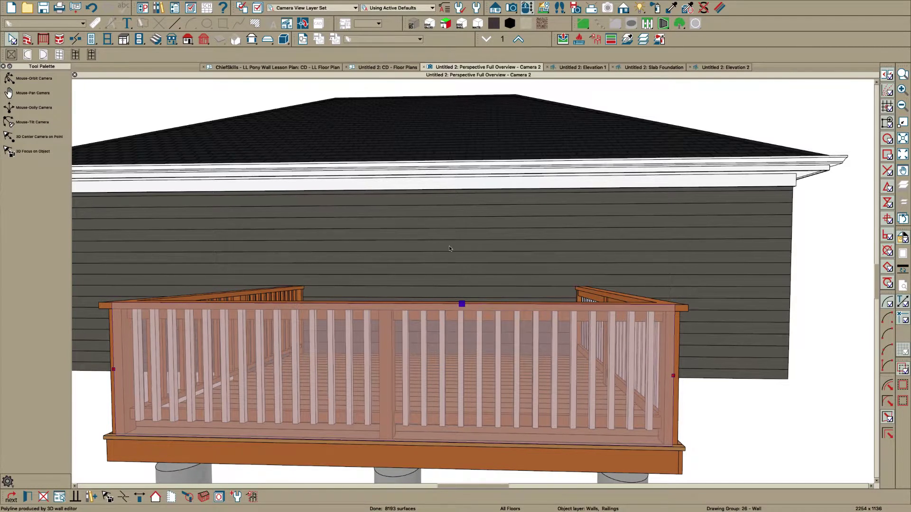
pyautogui.press('super+e')
pyautogui.press('Escape')
pyautogui.press('Escape')
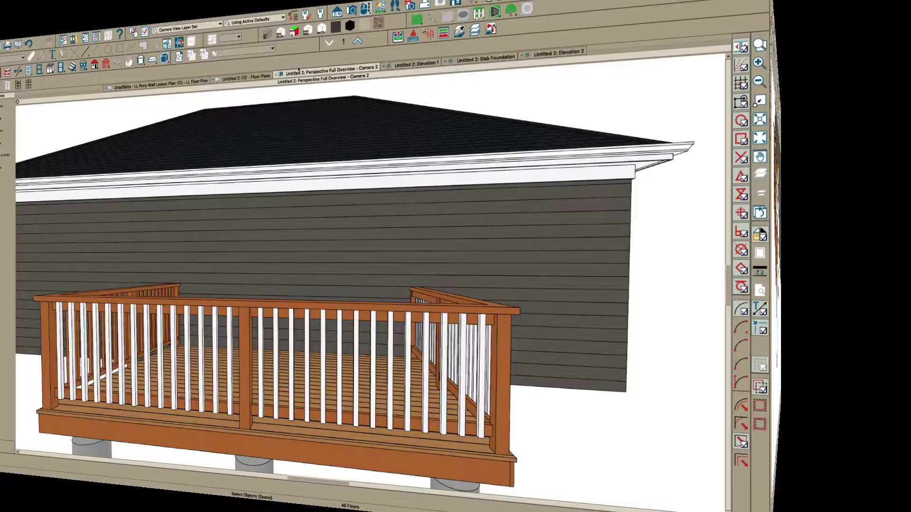
# Examine the freestanding baluster panel and its rails beside the deck in the perspective view
pyautogui.moveTo(474, 274); pyautogui.dragTo(435, 289)
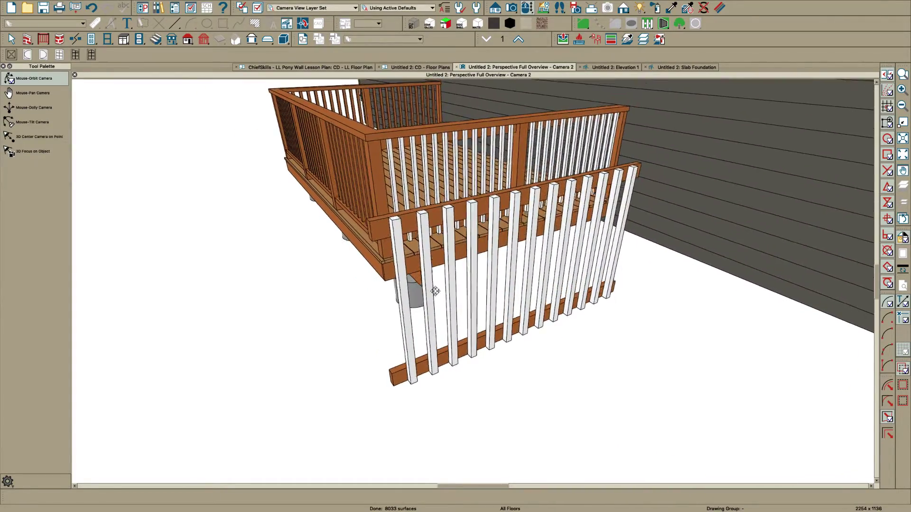
pyautogui.press('space')
pyautogui.scroll(1, 476, 217)
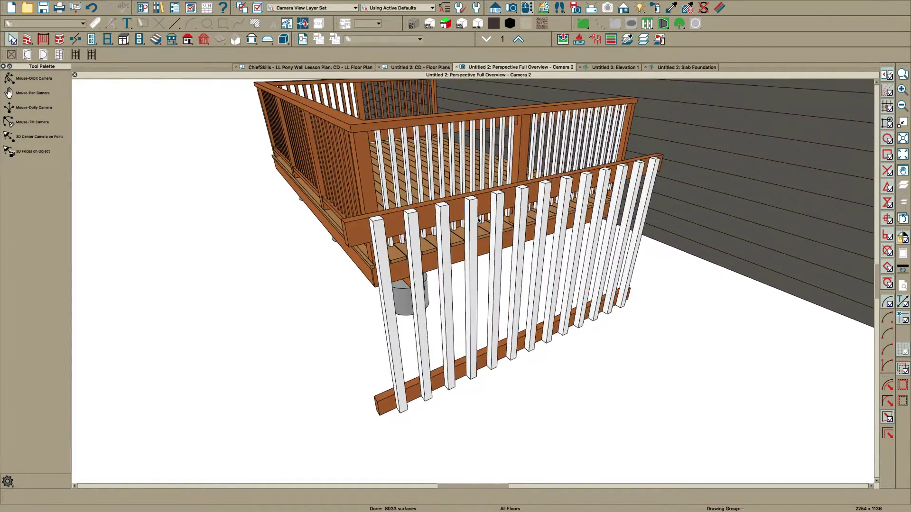
pyautogui.scroll(-1, 418, 242)
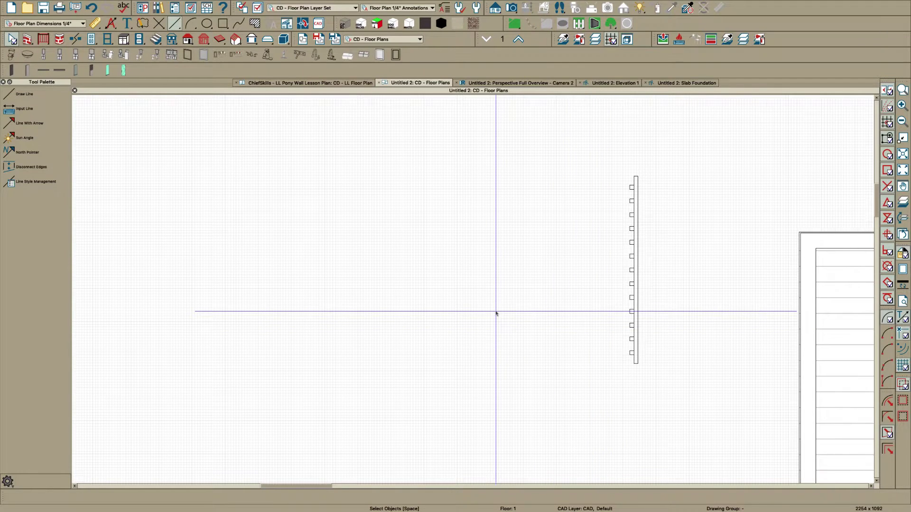
# Create a backclipped cross section in the floor plan that cuts through the deck's outer railing and the house
pyautogui.scroll(-5, 496, 310)
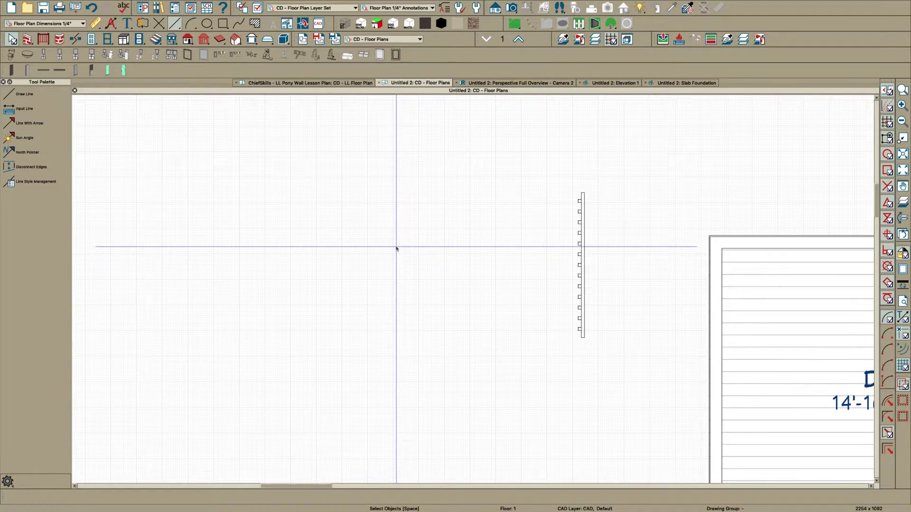
pyautogui.scroll(3, 661, 234)
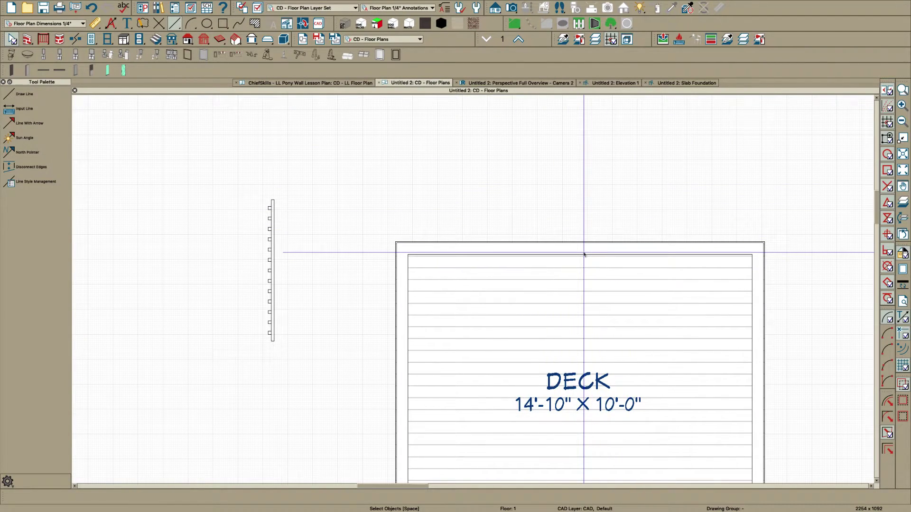
pyautogui.click(583, 254)
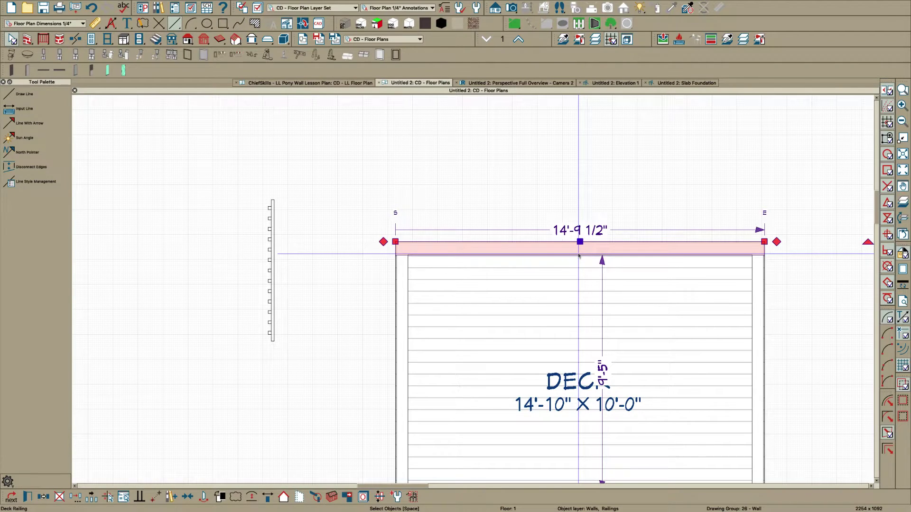
pyautogui.press('s')
pyautogui.press('b')
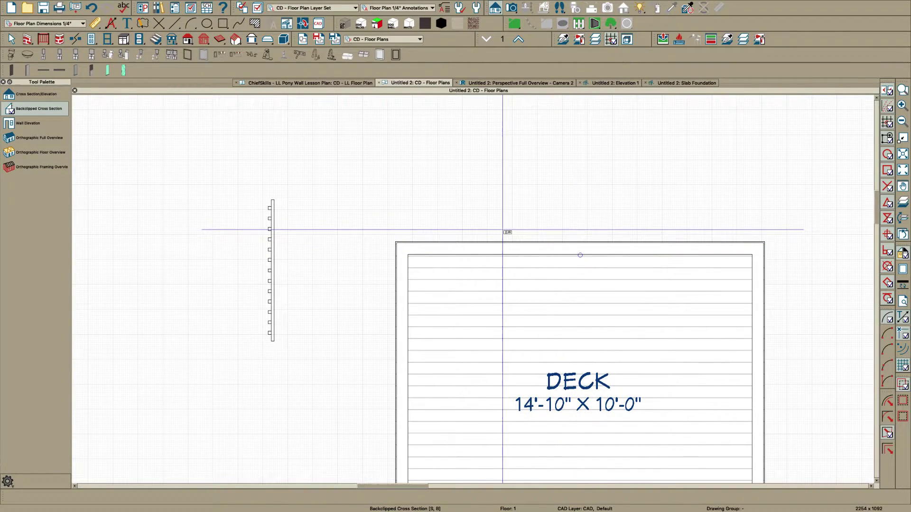
pyautogui.moveTo(506, 230); pyautogui.dragTo(580, 229)
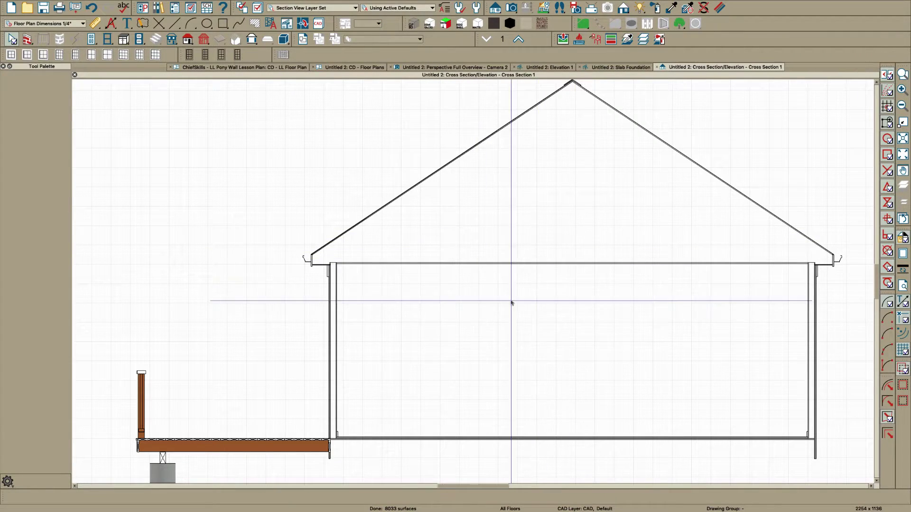
# Generate a CAD detail from the cross section view and bring the deck railing profile into close view
pyautogui.scroll(-1, 319, 367)
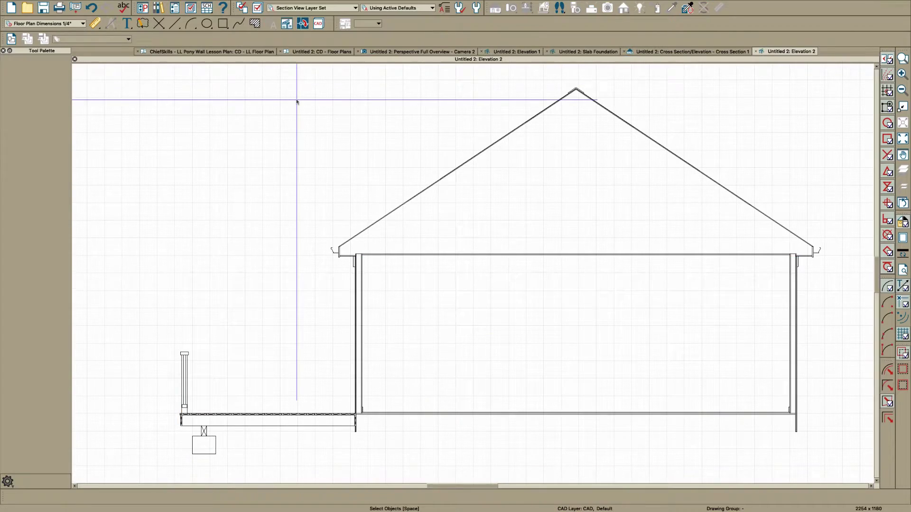
pyautogui.scroll(5, 143, 418)
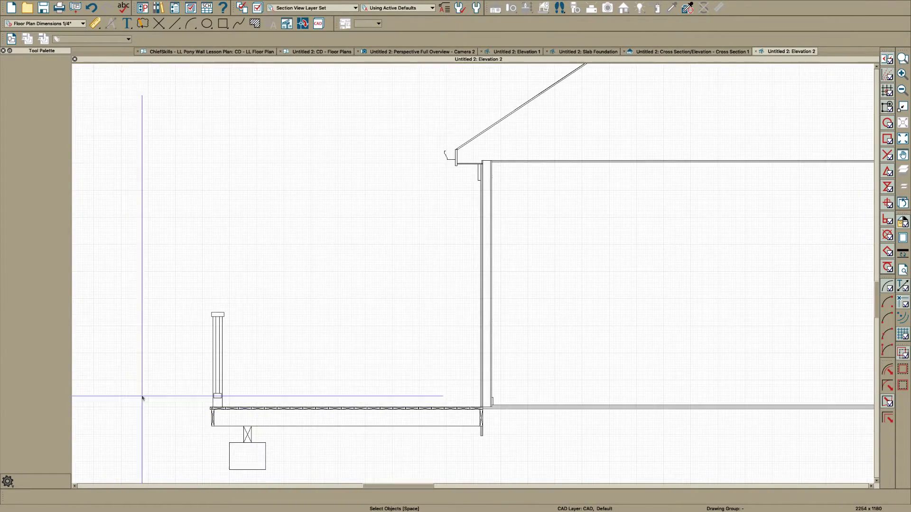
pyautogui.scroll(3, 155, 350)
pyautogui.scroll(-1, 356, 254)
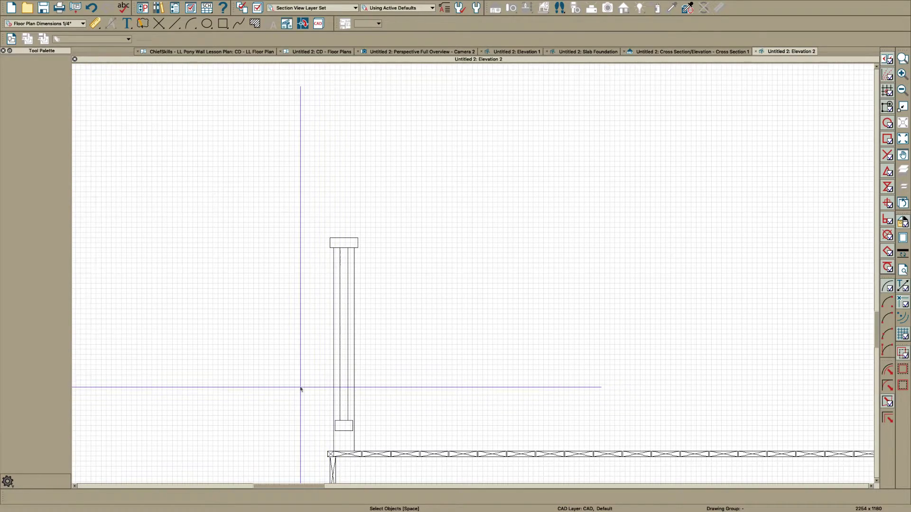
# Draw horizontal CAD lines outward from the undersides of the bottom rail and top rail, about 2'-10" and 2'-8" long
pyautogui.press('l')
pyautogui.press('l')
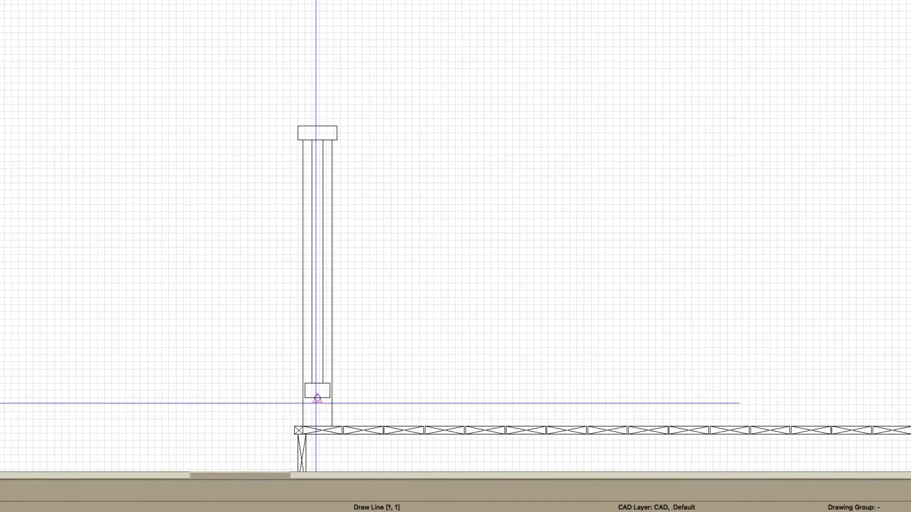
pyautogui.moveTo(335, 422); pyautogui.dragTo(139, 412)
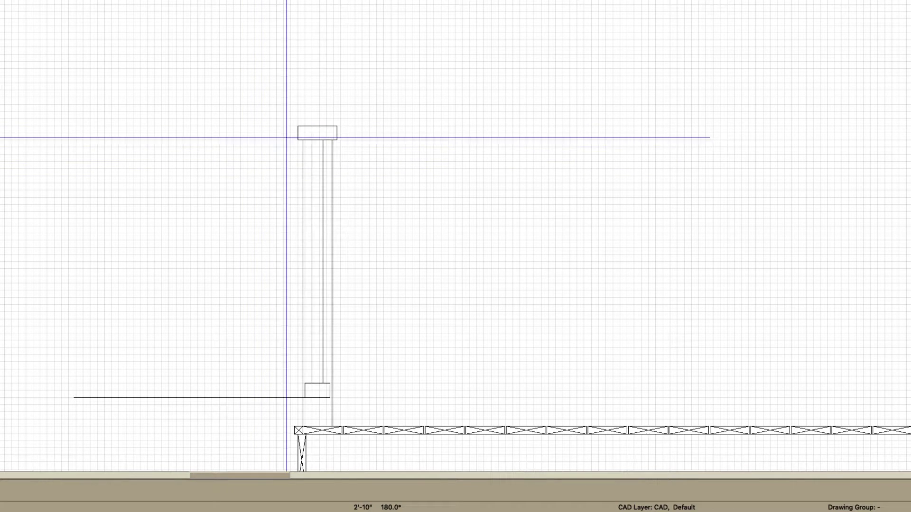
pyautogui.moveTo(323, 140); pyautogui.dragTo(94, 140)
# Draw a CAD rectangle 3 1/2" wide and about 1 1/2" high, hanging from the upper reference line
pyautogui.scroll(1, 150, 225)
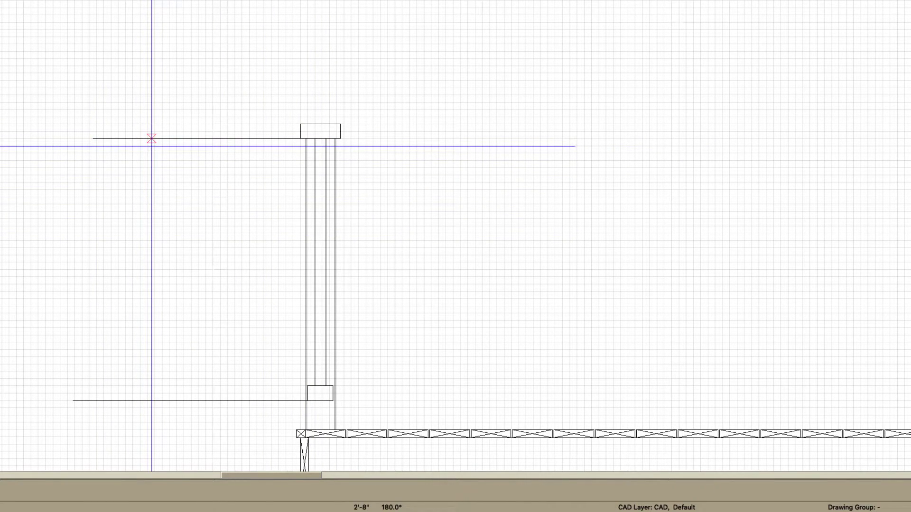
pyautogui.moveTo(152, 138); pyautogui.dragTo(223, 183)
pyautogui.press('Tab')
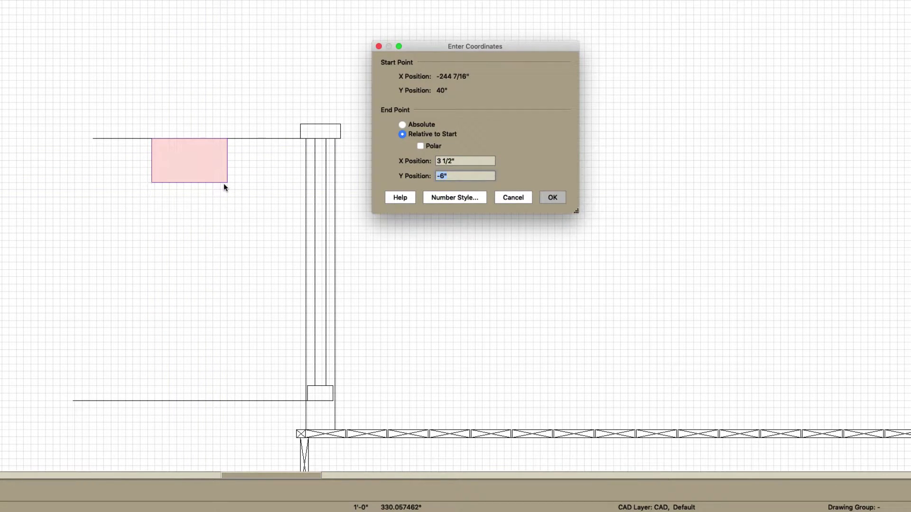
pyautogui.press('Return')
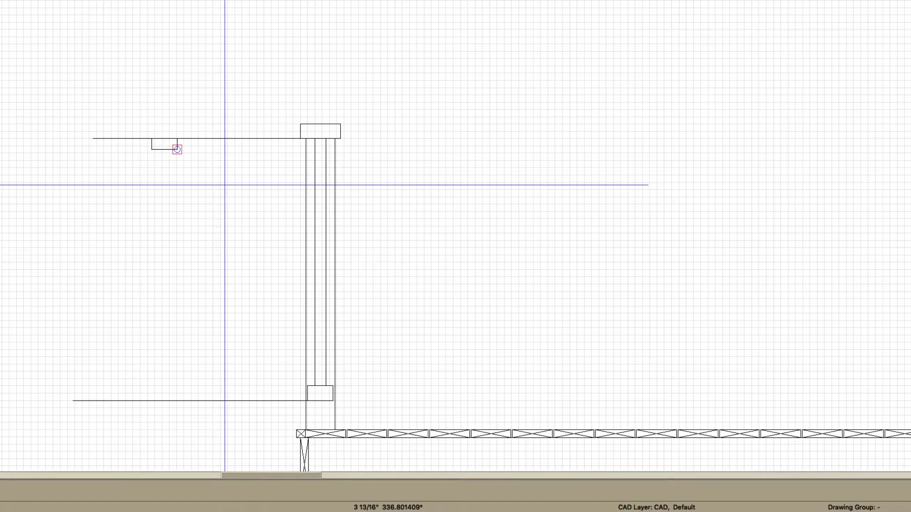
# Rotate the small rectangle 90° so its long side stands vertical
pyautogui.click(151, 150)
pyautogui.scroll(1, 142, 148)
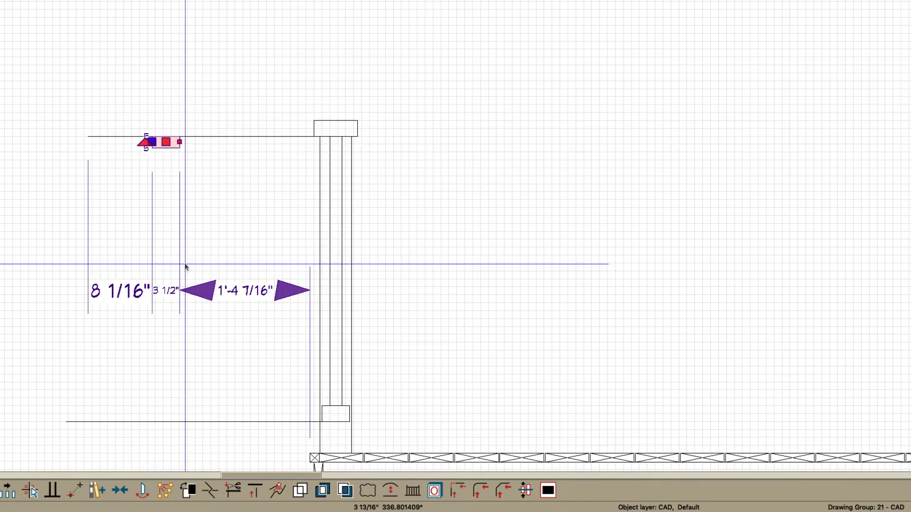
pyautogui.scroll(2, 141, 147)
pyautogui.scroll(2, 142, 148)
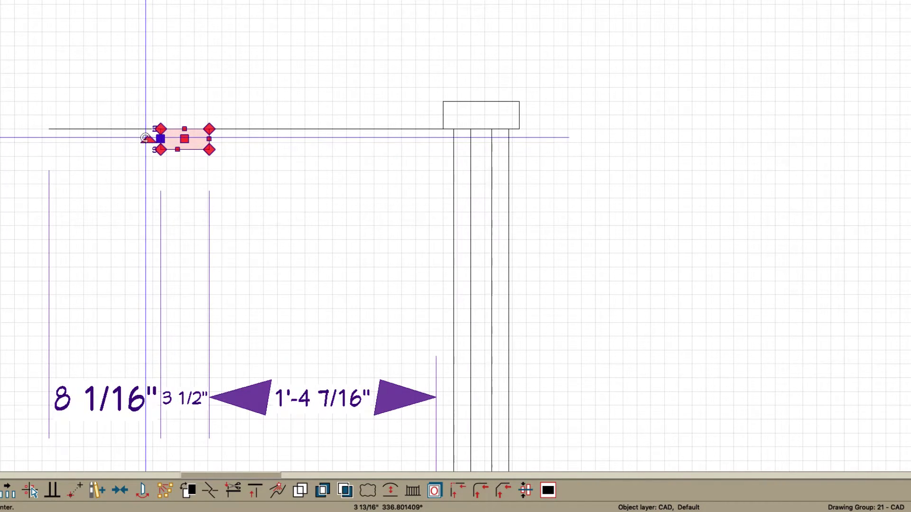
pyautogui.moveTo(160, 137); pyautogui.dragTo(186, 178)
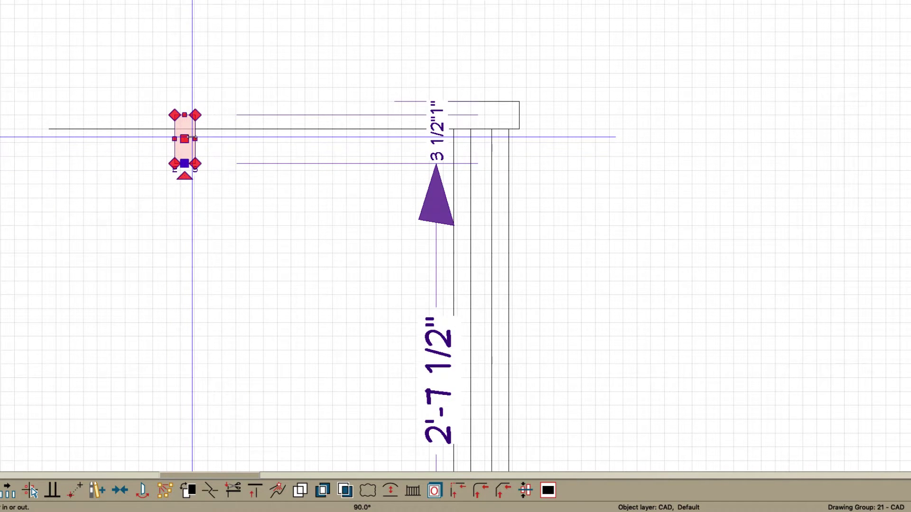
# Move the upright rectangle so its top edge sits on the upper reference line
pyautogui.press('m')
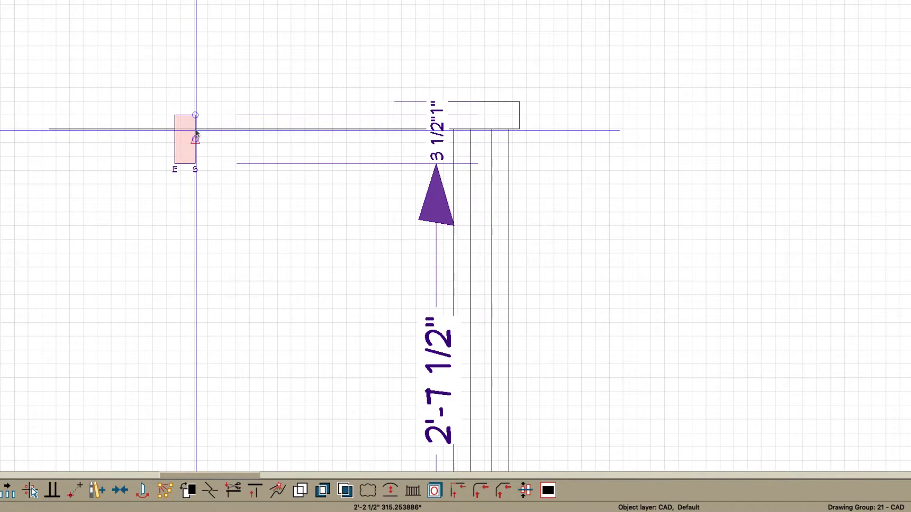
pyautogui.scroll(3, 193, 126)
pyautogui.click(185, 126)
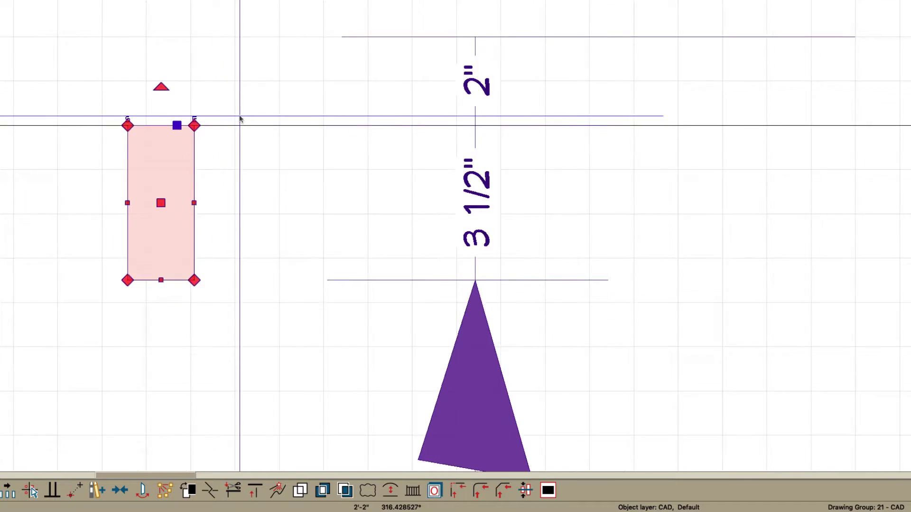
pyautogui.scroll(-3, 265, 118)
pyautogui.scroll(-2, 266, 119)
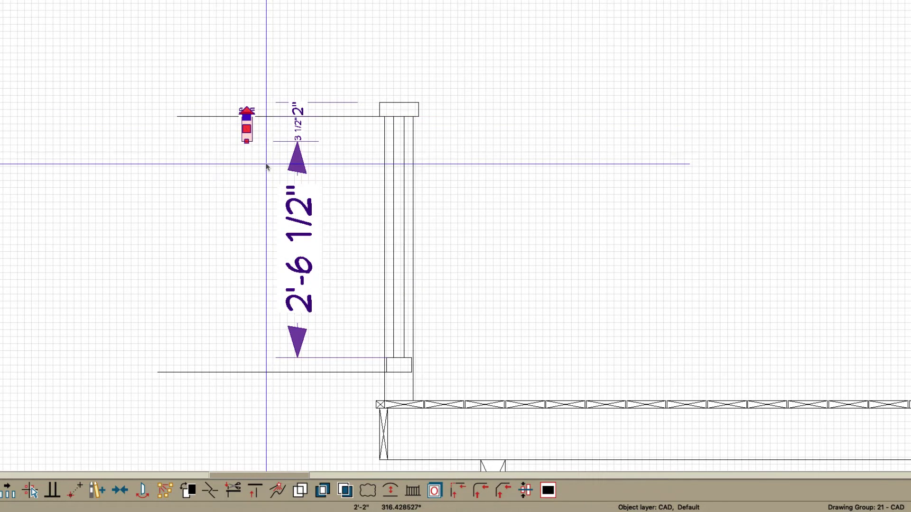
# Copy the upright rectangle straight down and move the copy so its bottom edge sits on the lower reference line
pyautogui.moveTo(247, 132); pyautogui.dragTo(251, 352)
pyautogui.scroll(6, 252, 350)
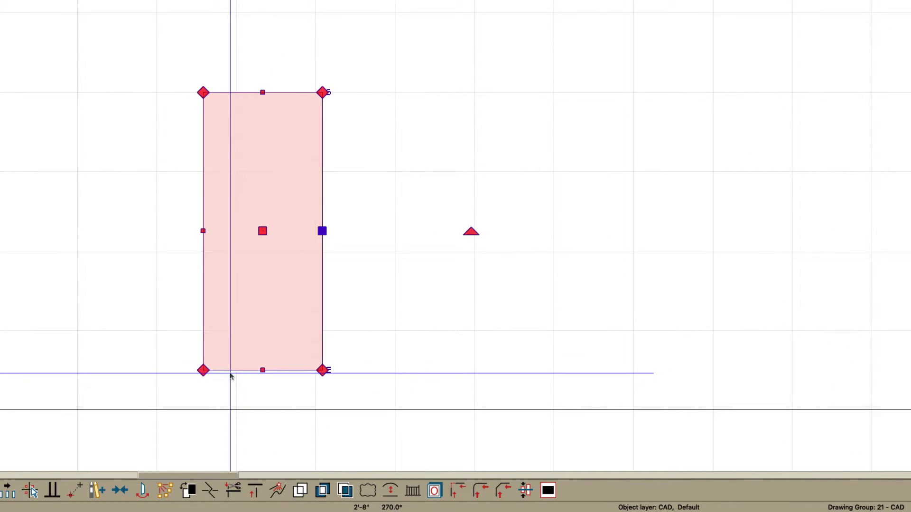
pyautogui.press('p')
pyautogui.click(206, 367)
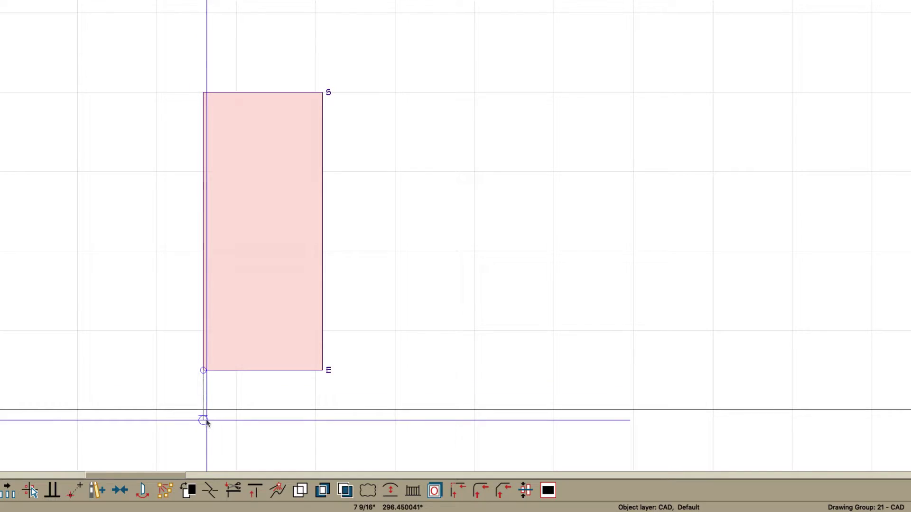
pyautogui.click(205, 412)
pyautogui.press('Escape')
pyautogui.scroll(-6, 318, 306)
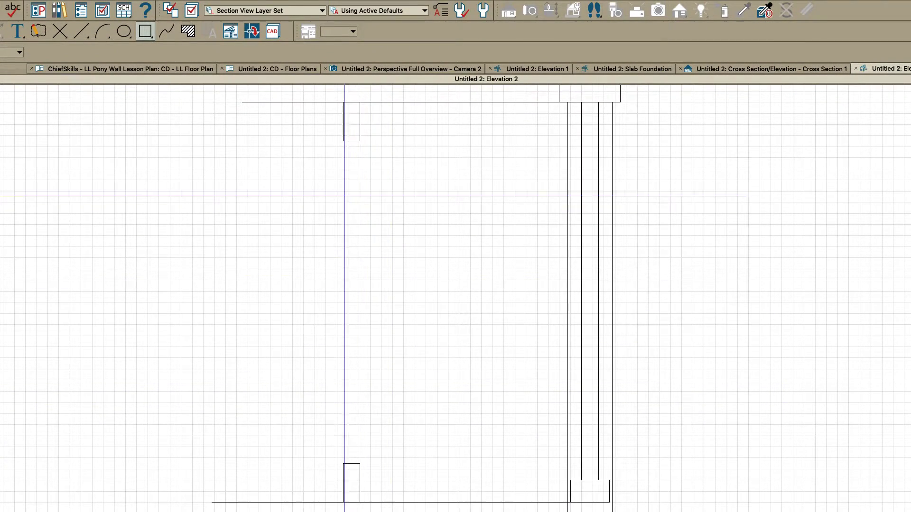
# Draw a CAD rectangle 1 1/2" wide and 36" tall against the outer side of the two small rectangles, between the reference lines
pyautogui.moveTo(343, 104); pyautogui.dragTo(325, 502)
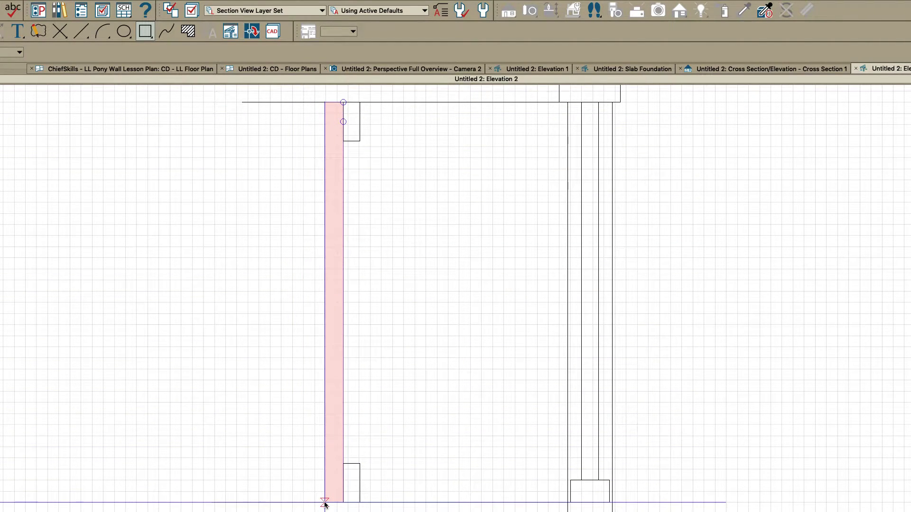
pyautogui.press('Tab')
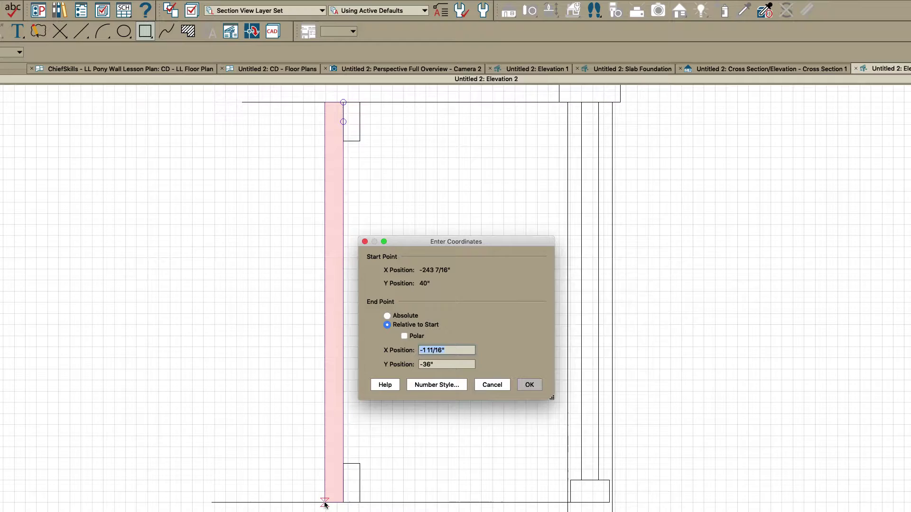
pyautogui.press('Return')
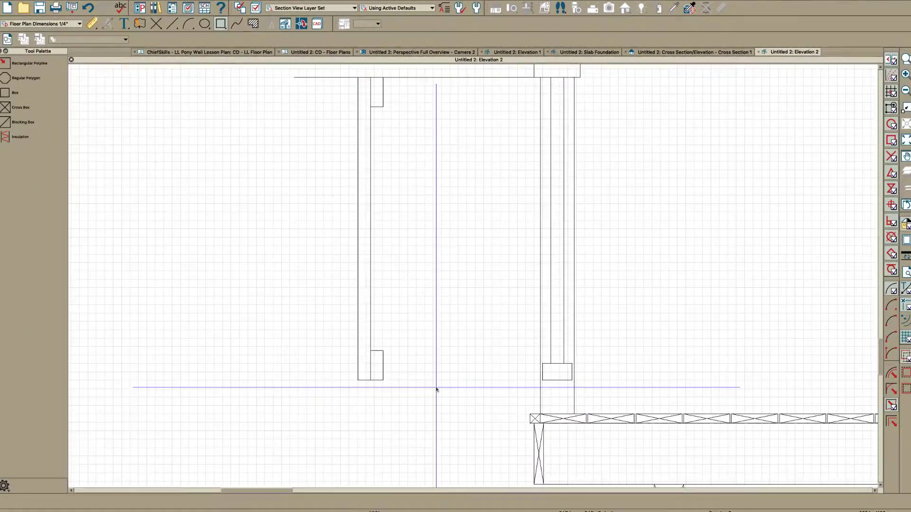
# Delete the horizontal reference lines beside the panel profile
pyautogui.scroll(-2, 436, 389)
pyautogui.click(424, 168)
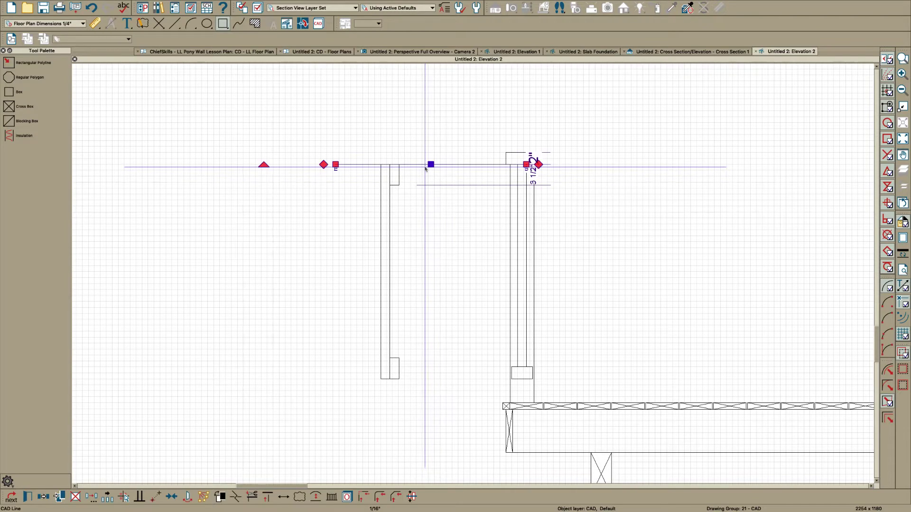
pyautogui.press('Delete')
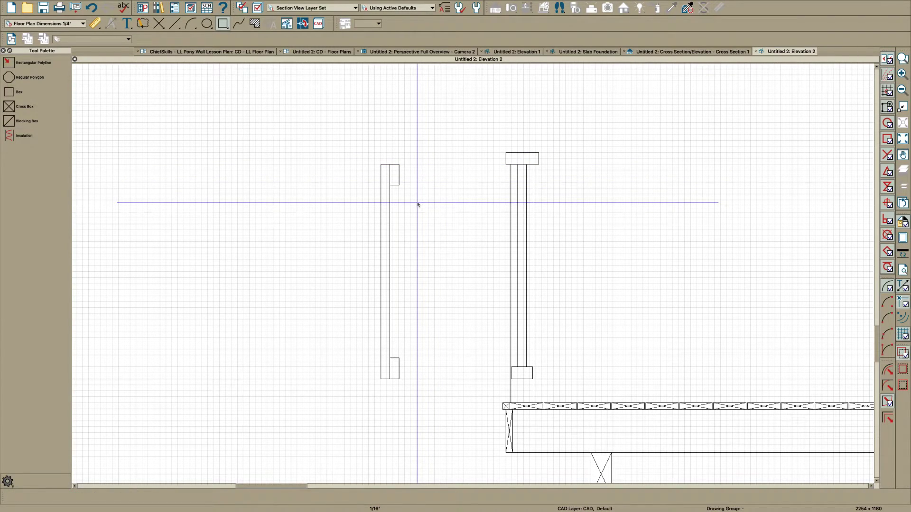
# Copy the three profile rectangles from Elevation 2 and paste them in the same place in the Cross Section 1 view
pyautogui.moveTo(411, 387); pyautogui.dragTo(354, 132)
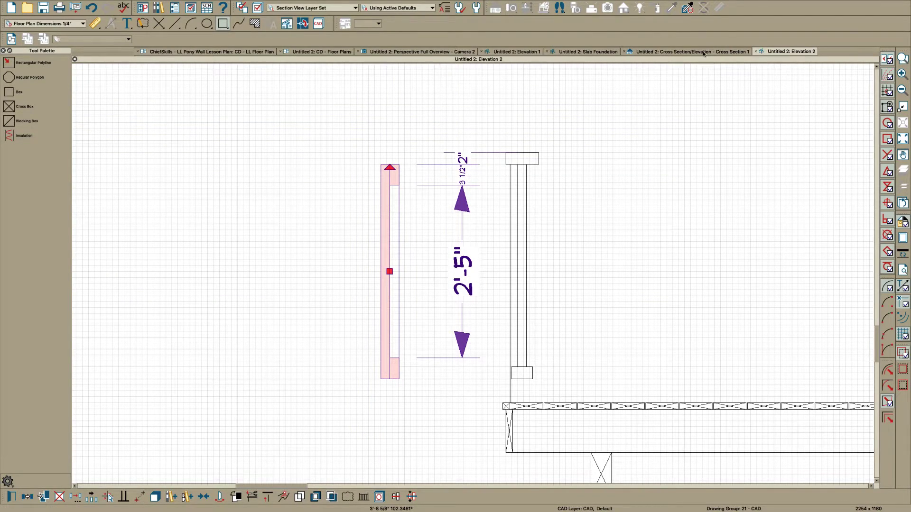
pyautogui.hotkey('ctrl', 'Tab')
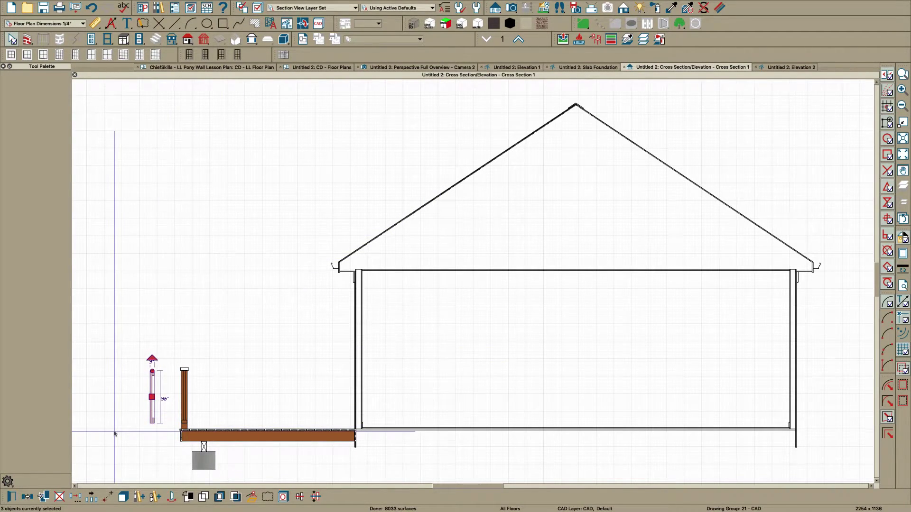
pyautogui.scroll(5, 114, 433)
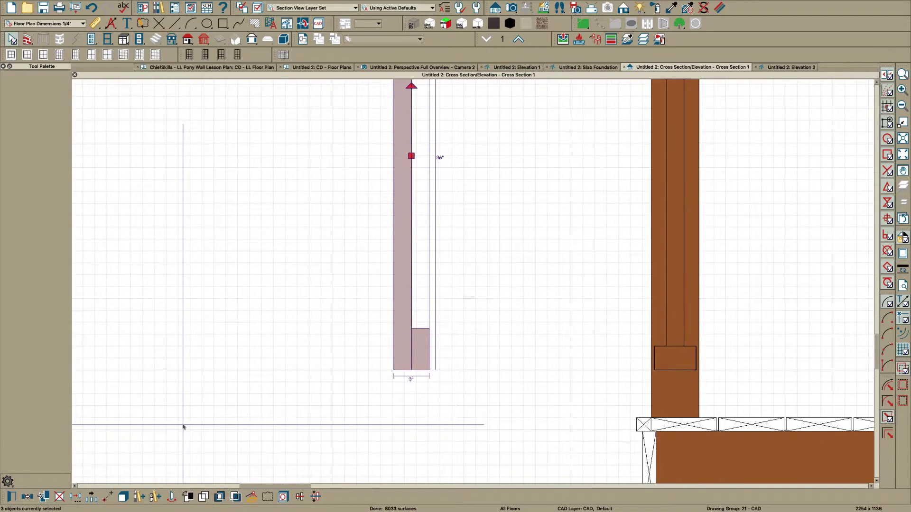
pyautogui.scroll(-2, 270, 426)
pyautogui.click(299, 401)
# Convert the two small rail rectangles to polyline solids with a thickness of 72"
pyautogui.click(381, 357)
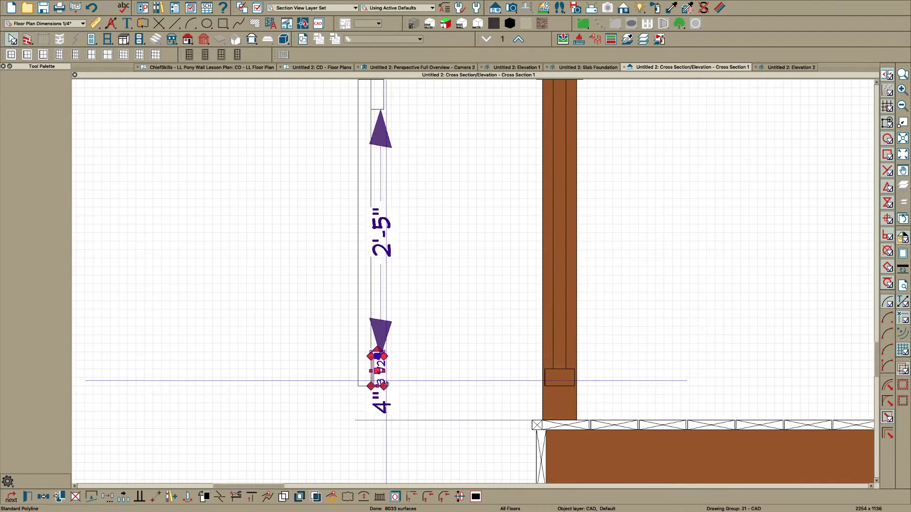
pyautogui.scroll(-1, 386, 384)
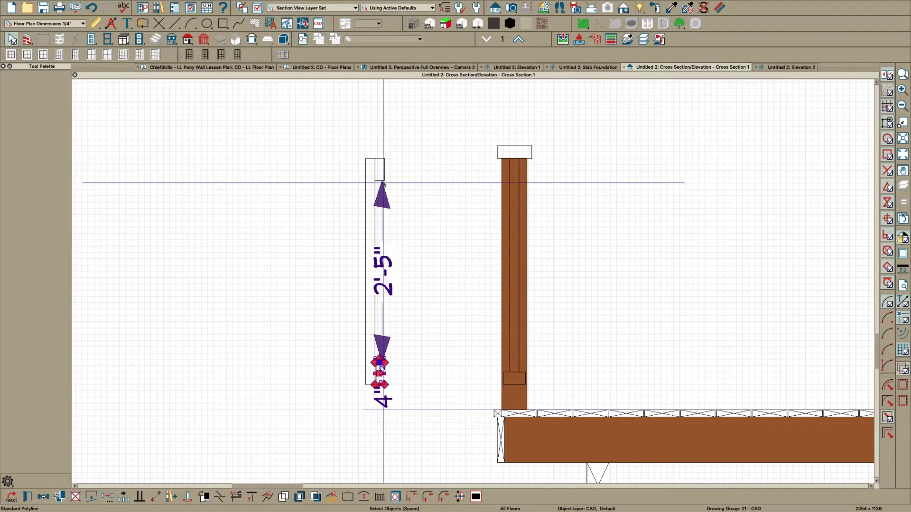
pyautogui.click(381, 183)
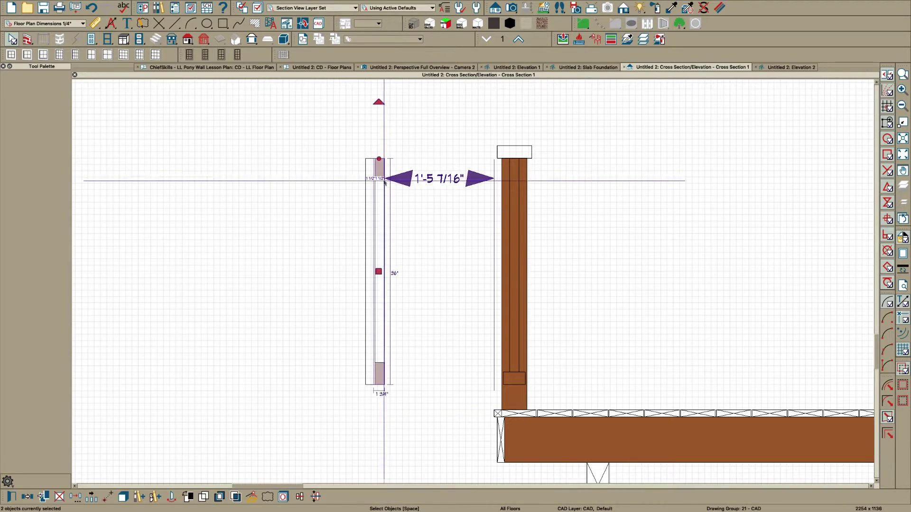
pyautogui.click(252, 496)
pyautogui.click(381, 250)
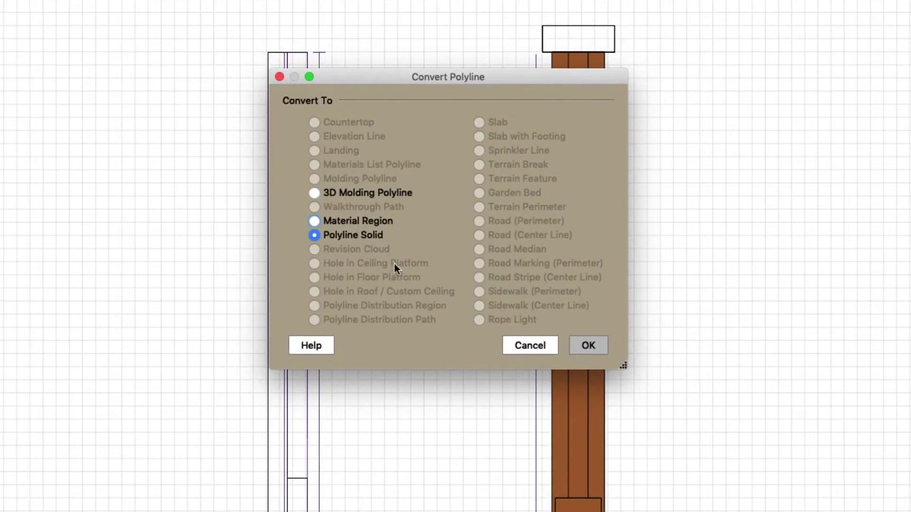
pyautogui.click(588, 345)
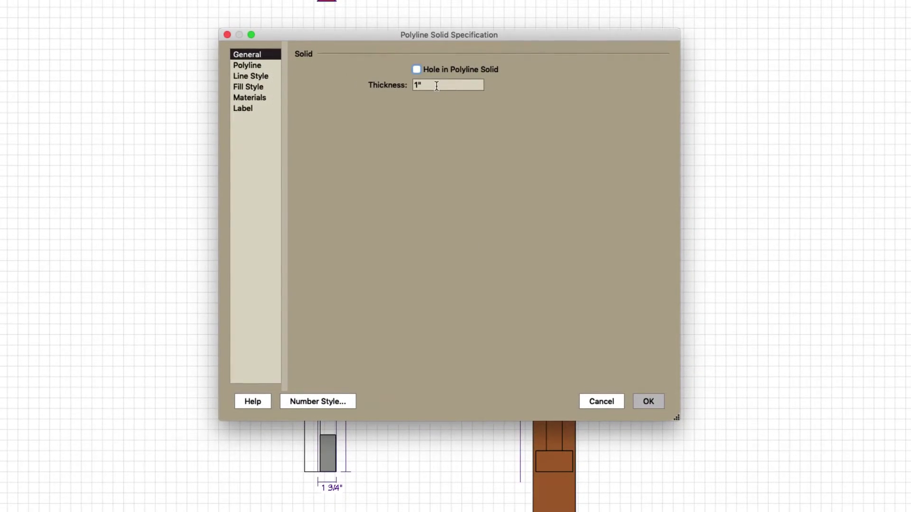
pyautogui.write('72')
pyautogui.press('Return')
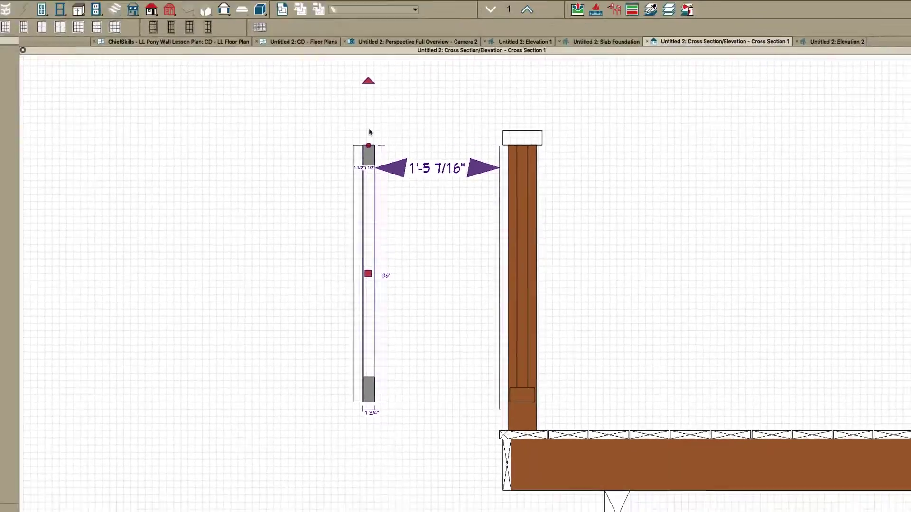
pyautogui.press('Escape')
# Convert the tall baluster rectangle to a polyline solid with a thickness of 1 1/2"
pyautogui.click(364, 187)
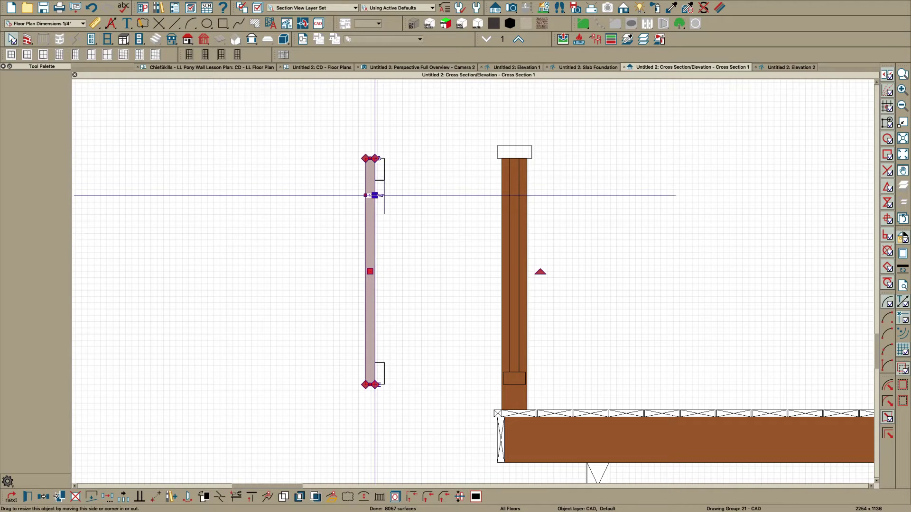
pyautogui.click(331, 497)
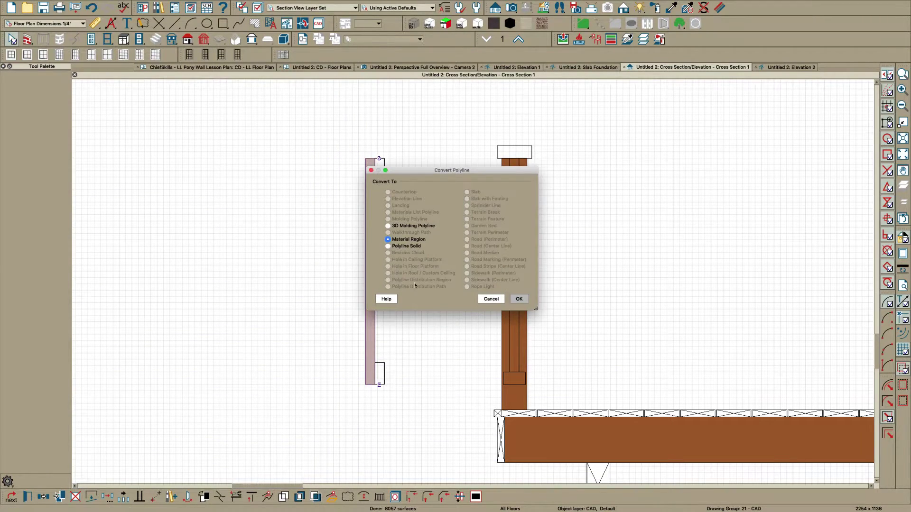
pyautogui.click(519, 300)
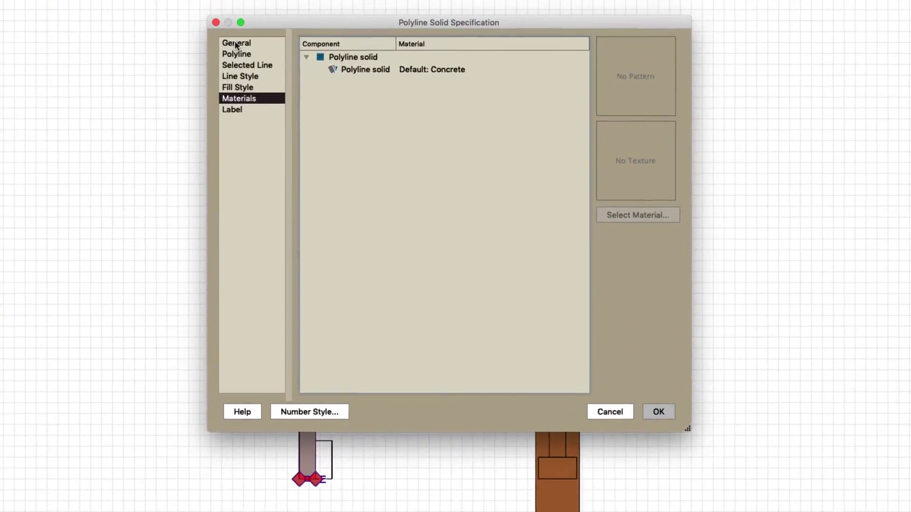
pyautogui.click(330, 136)
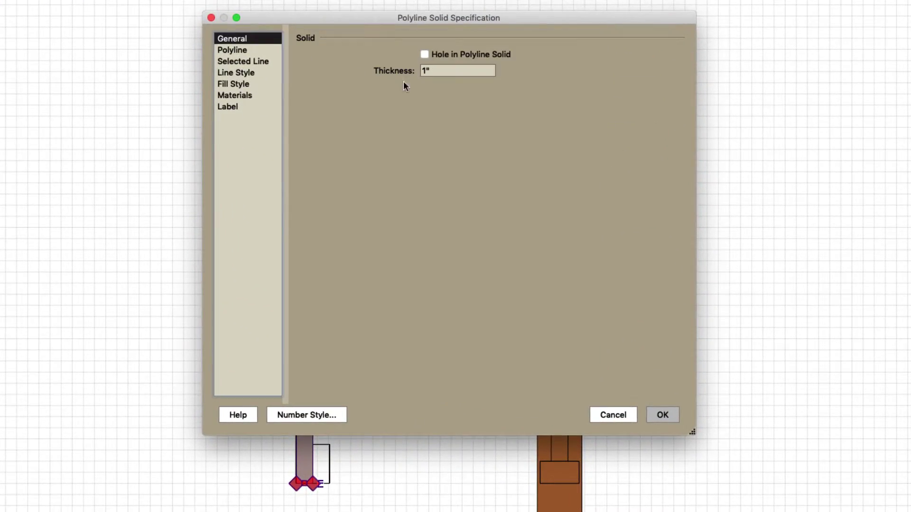
pyautogui.write('1 1/2')
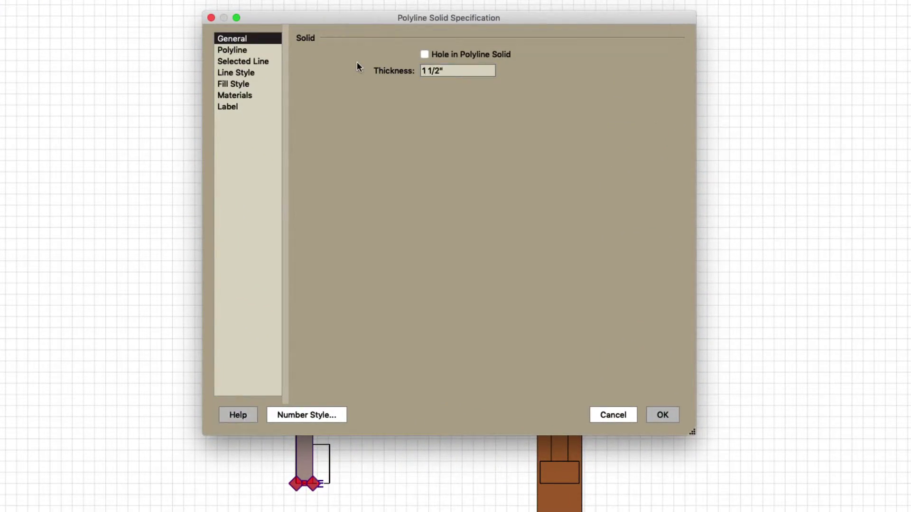
pyautogui.press('Return')
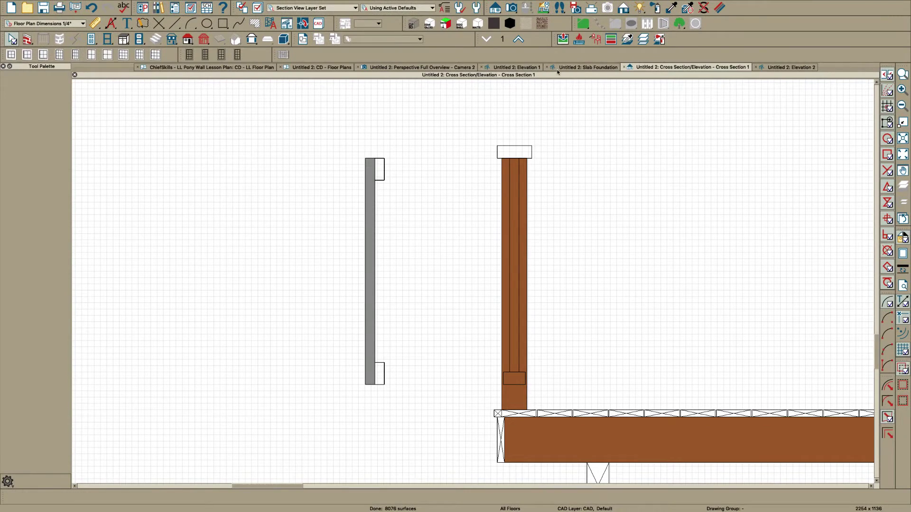
# In the CD - Floor Plans view of Untitled 2, delete the S1 cross section camera beside the new railing solids
pyautogui.click(233, 69)
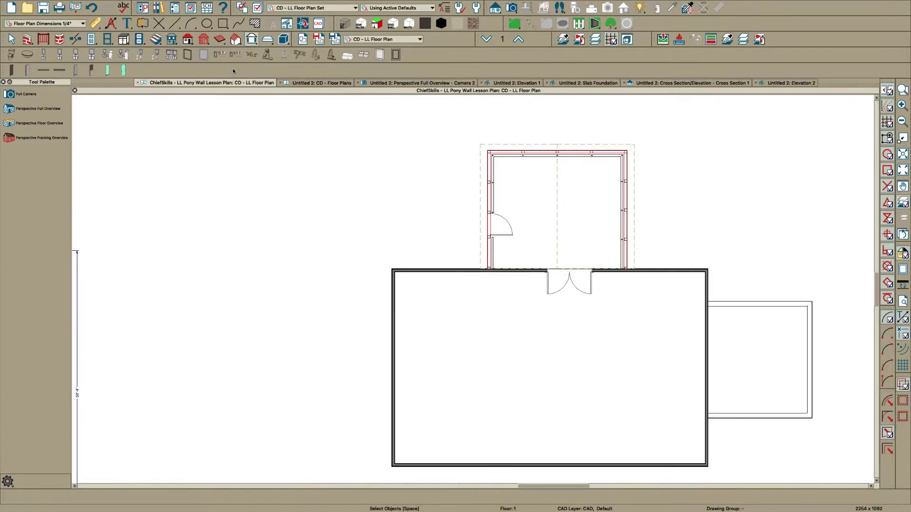
pyautogui.click(326, 83)
pyautogui.scroll(4, 529, 189)
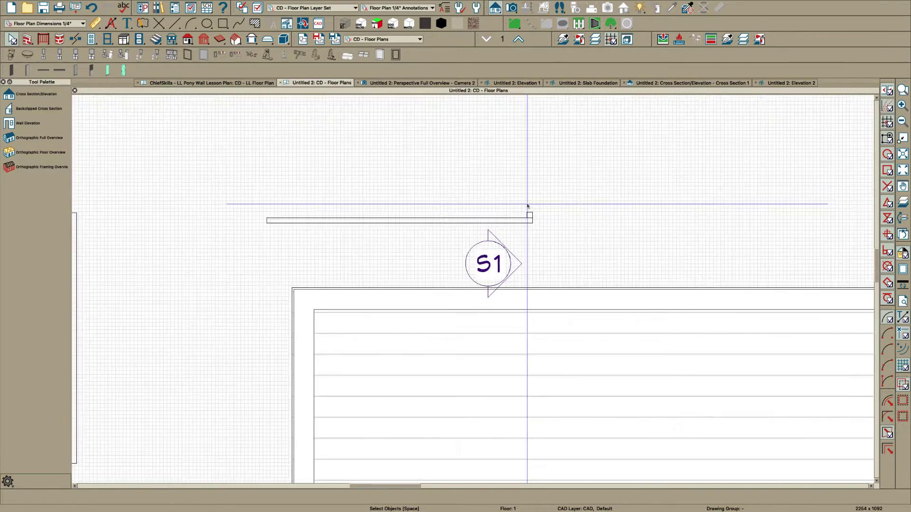
pyautogui.scroll(3, 528, 205)
pyautogui.click(538, 232)
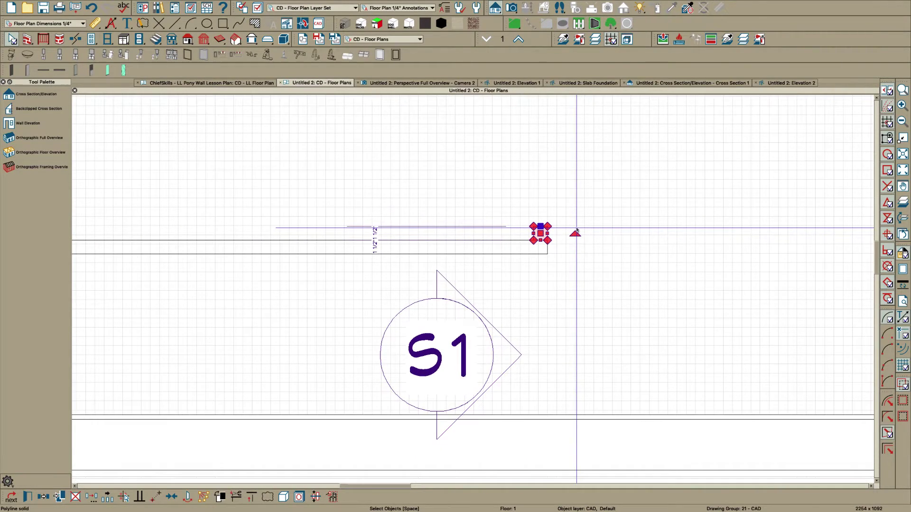
pyautogui.press('Escape')
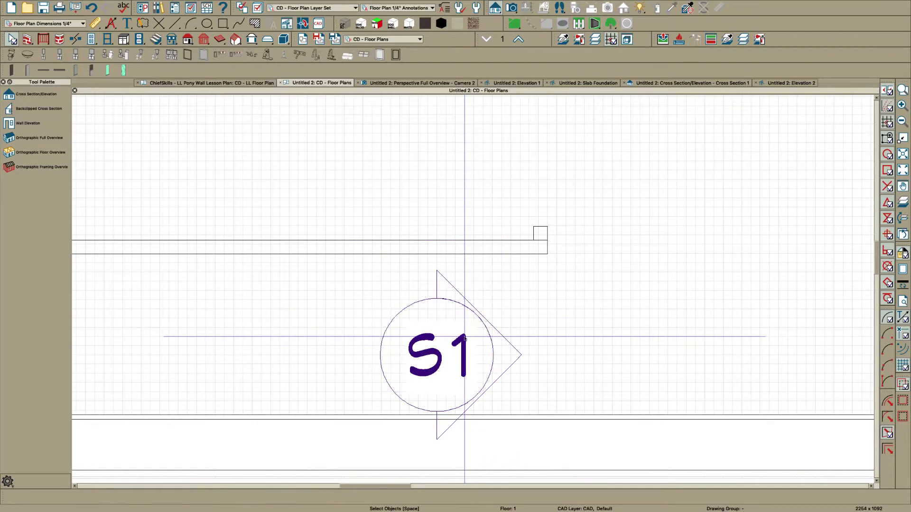
pyautogui.click(461, 340)
pyautogui.press('Delete')
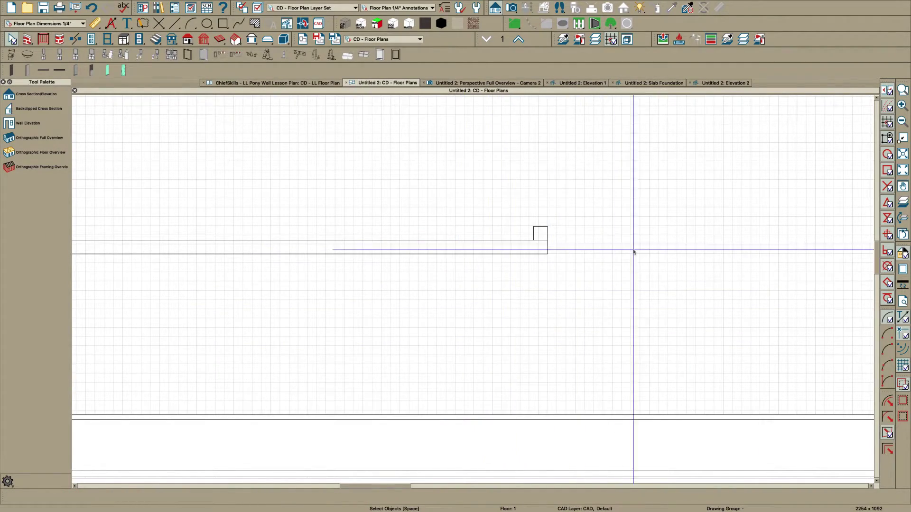
# Copy the baluster along the full length of the rails using Multiple Copy with a 5" offset
pyautogui.scroll(-2, 600, 246)
pyautogui.click(601, 244)
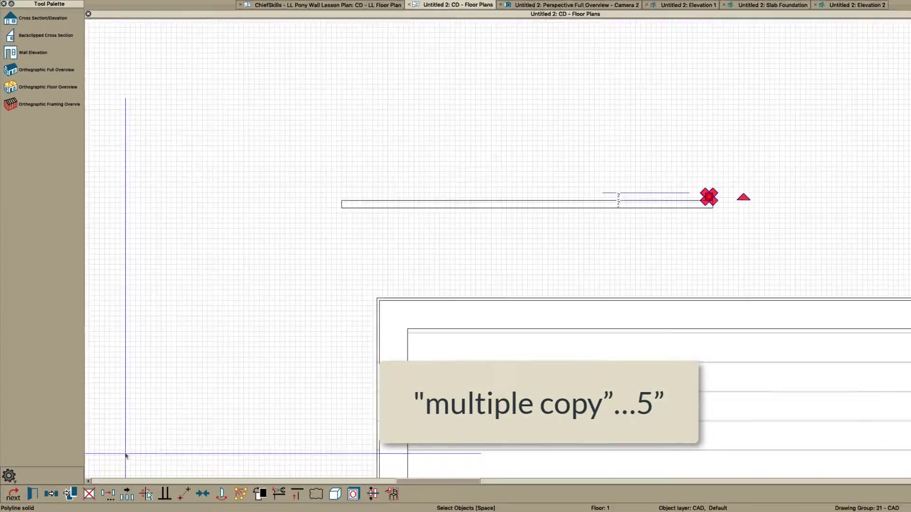
pyautogui.click(46, 478)
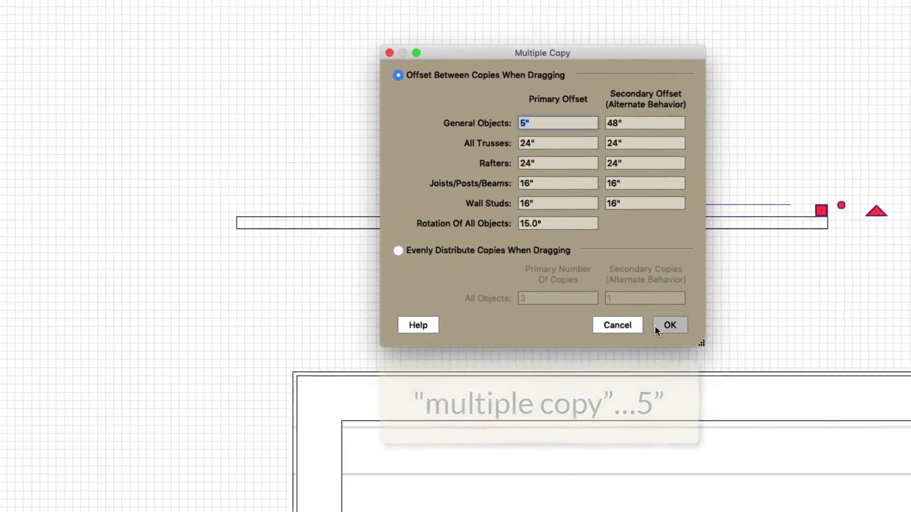
pyautogui.click(674, 326)
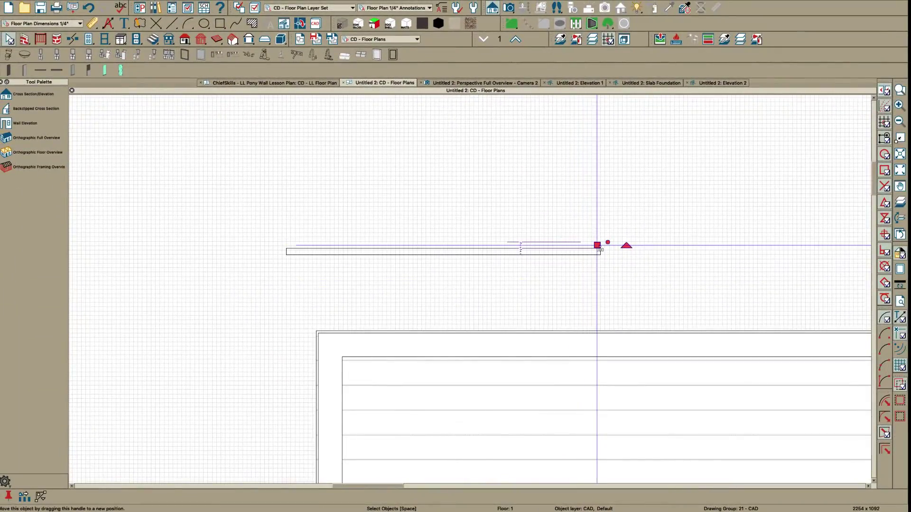
pyautogui.moveTo(598, 247); pyautogui.dragTo(285, 246)
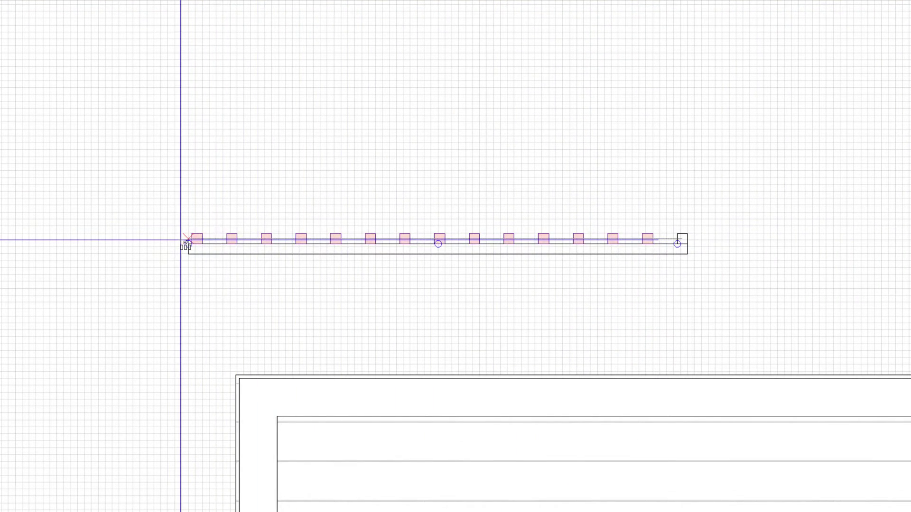
pyautogui.moveTo(186, 243); pyautogui.dragTo(184, 243)
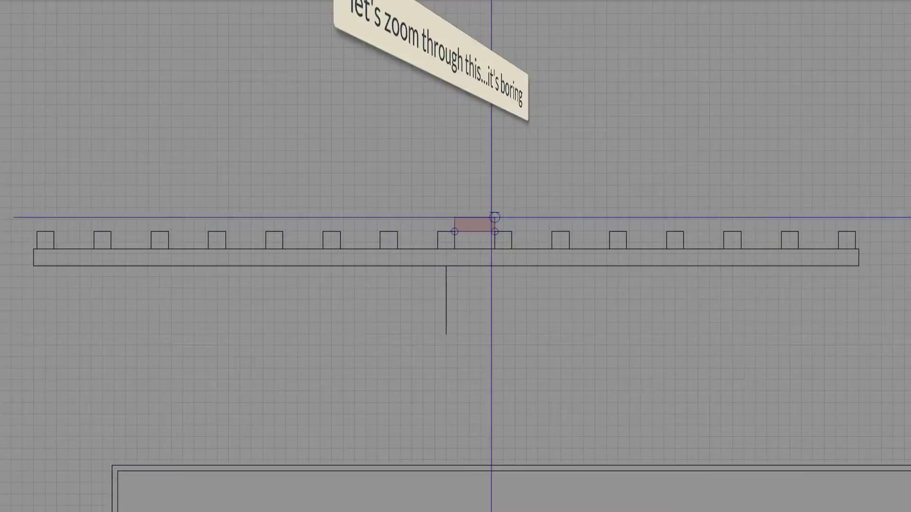
# Mark the midpoint between two middle balusters with temporary CAD geometry and move the baluster row so that midpoint meets the rails' center line
pyautogui.moveTo(492, 217)
pyautogui.mouseDown()
pyautogui.moveTo(494, 210)
pyautogui.moveTo(475, 323)
pyautogui.mouseUp()
pyautogui.click(494, 210)
pyautogui.press('Delete')
pyautogui.moveTo(857, 241); pyautogui.dragTo(26, 212)
pyautogui.scroll(3, 472, 269)
pyautogui.click(475, 263)
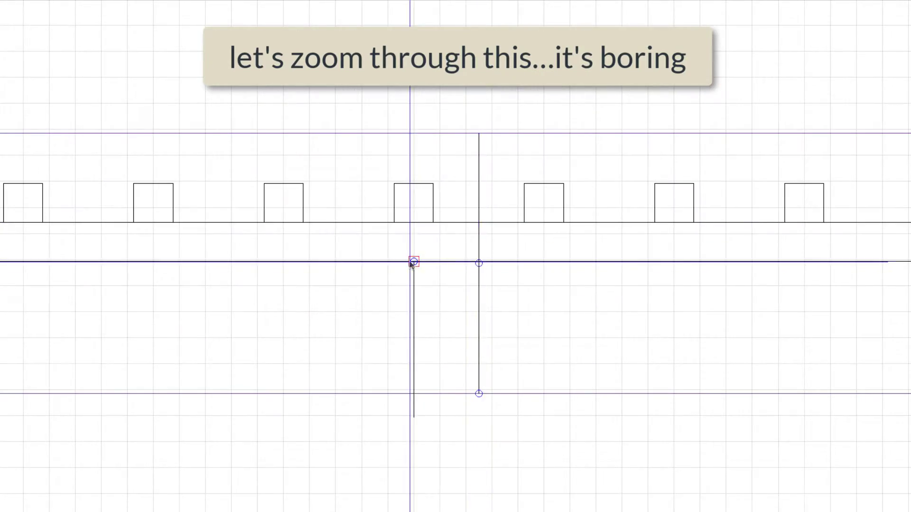
pyautogui.click(413, 262)
pyautogui.scroll(-3, 351, 270)
# Select the whole row of balusters and move it point to point so the baluster bases sit flush against the rails' edge
pyautogui.moveTo(844, 238); pyautogui.dragTo(1, 204)
pyautogui.scroll(10, 1, 248)
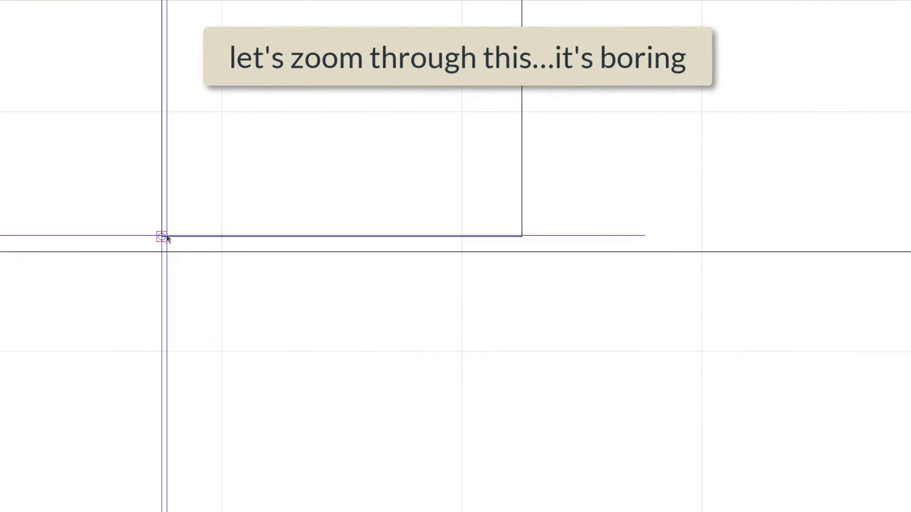
pyautogui.scroll(-5, 166, 236)
pyautogui.click(163, 262)
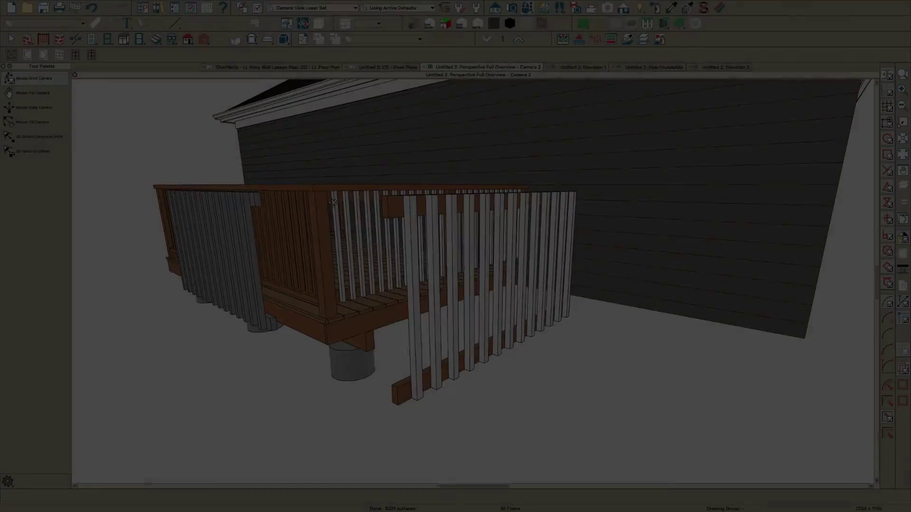
# Paint all the gray balusters of the custom railing panel with the WHITE MATTE material sampled from the deck's white balusters
pyautogui.moveTo(333, 202); pyautogui.dragTo(380, 285)
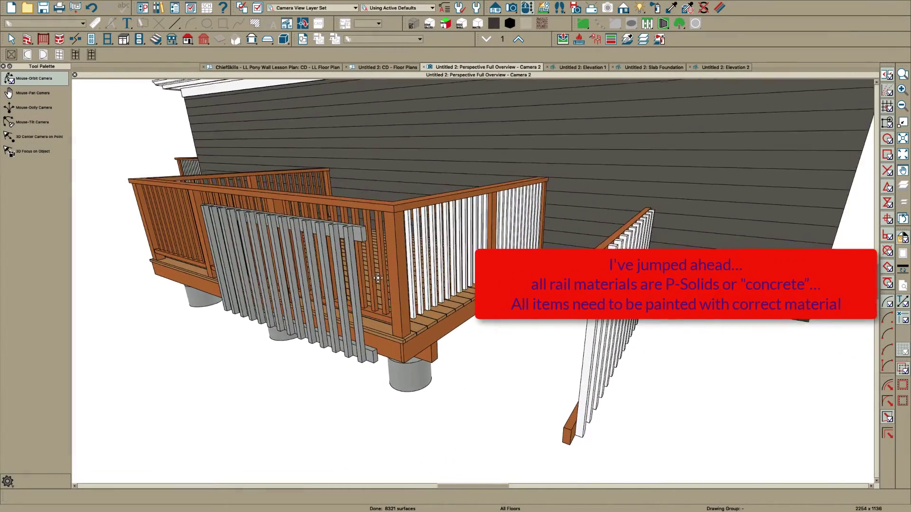
pyautogui.scroll(2, 327, 225)
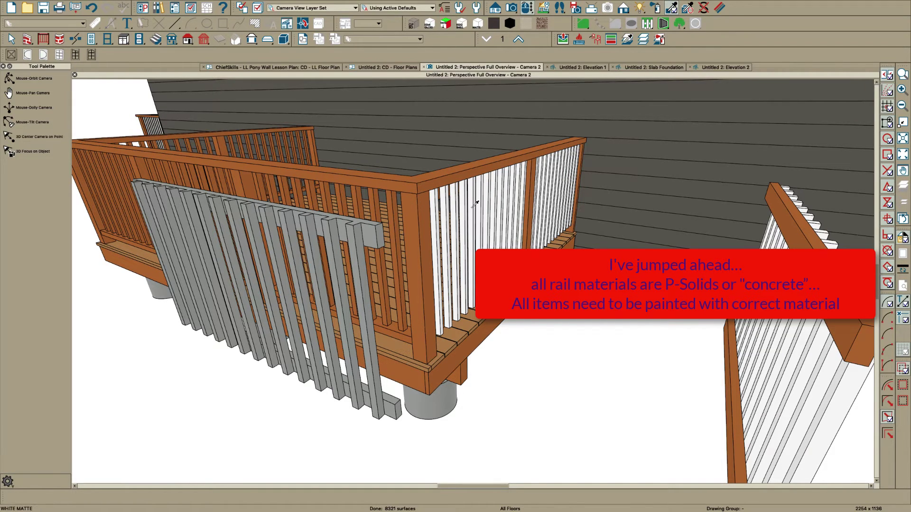
pyautogui.click(362, 250)
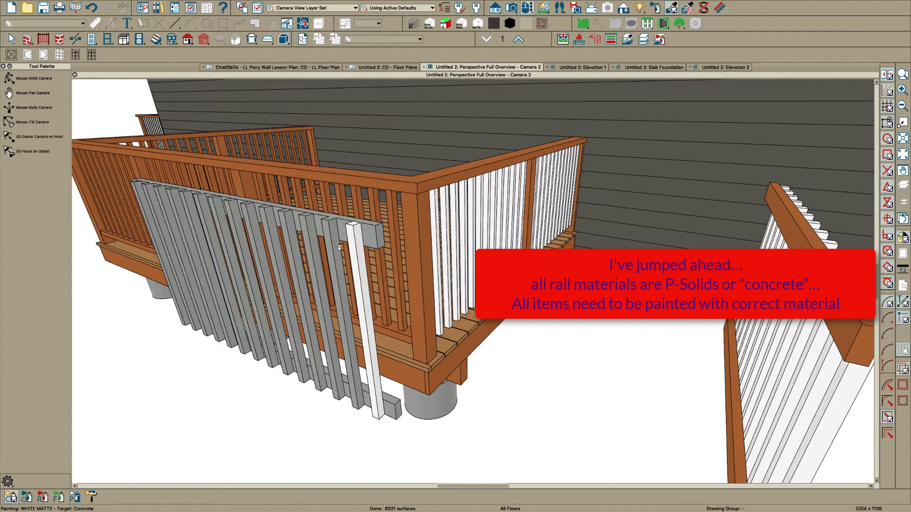
pyautogui.click(318, 243)
pyautogui.click(295, 236)
pyautogui.click(275, 234)
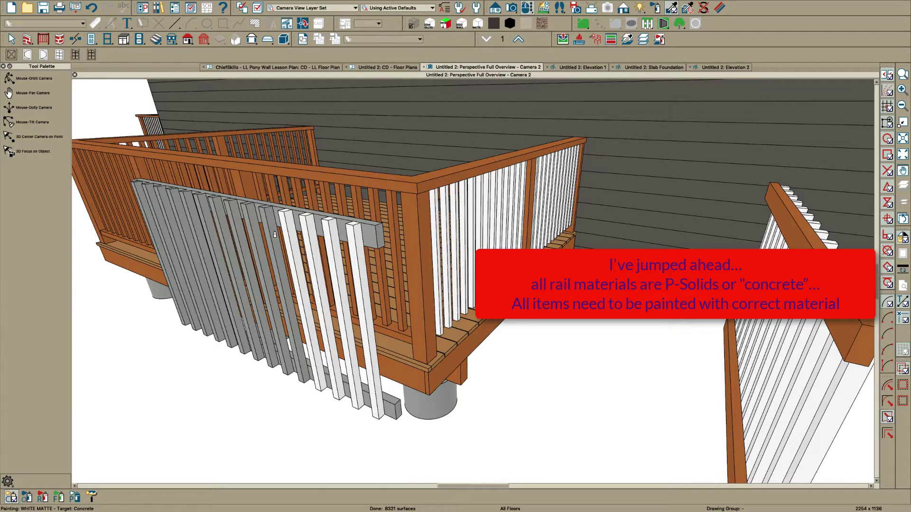
pyautogui.click(257, 231)
pyautogui.click(241, 229)
pyautogui.click(231, 227)
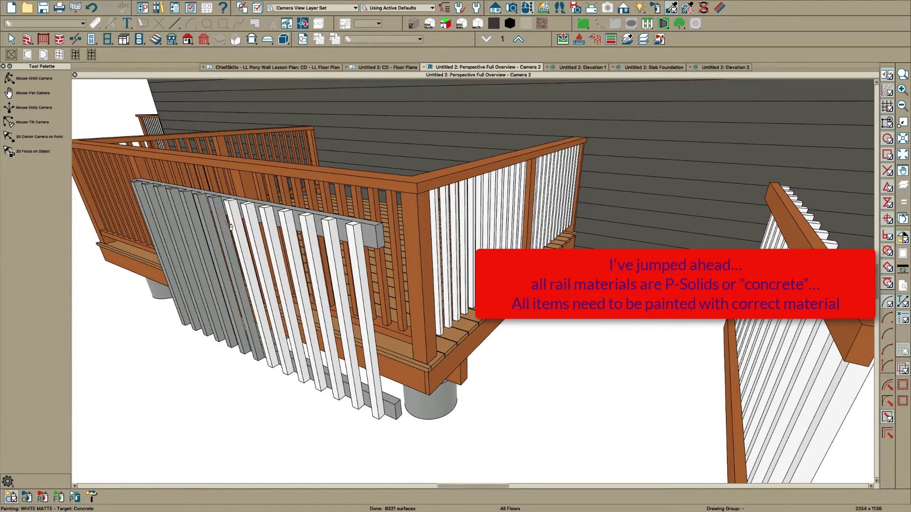
pyautogui.click(215, 225)
pyautogui.click(199, 220)
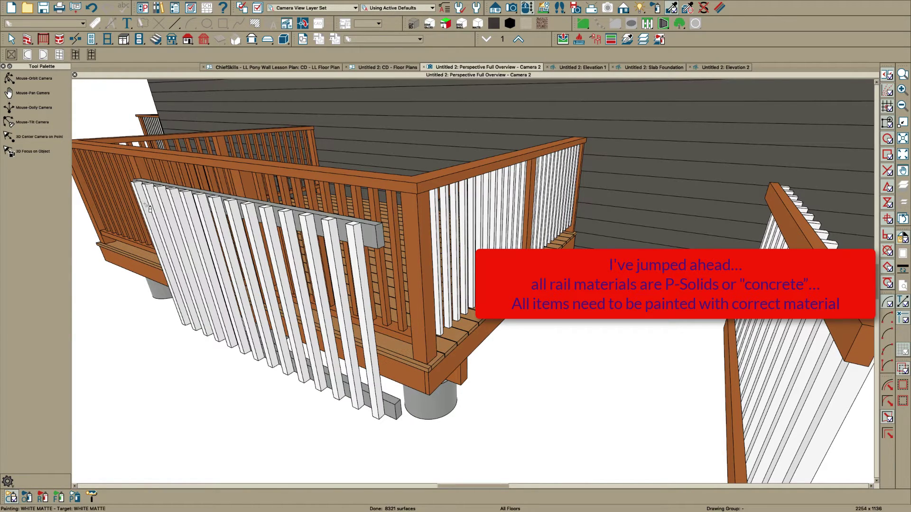
# Paint the panel's gray top and bottom rails with the CA-B Pressure Treated Lumber material
pyautogui.press('o')
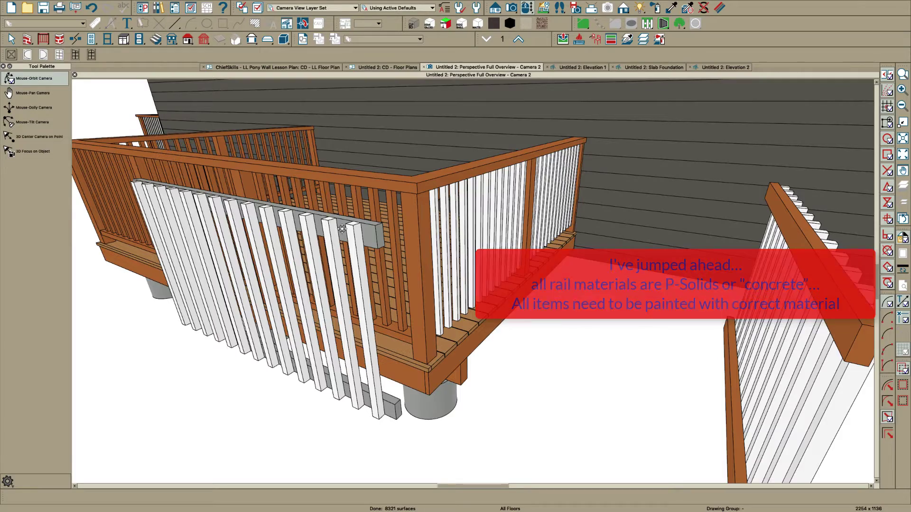
pyautogui.moveTo(307, 222); pyautogui.dragTo(397, 245)
pyautogui.scroll(2, 397, 242)
pyautogui.moveTo(398, 237); pyautogui.dragTo(375, 229, button='middle')
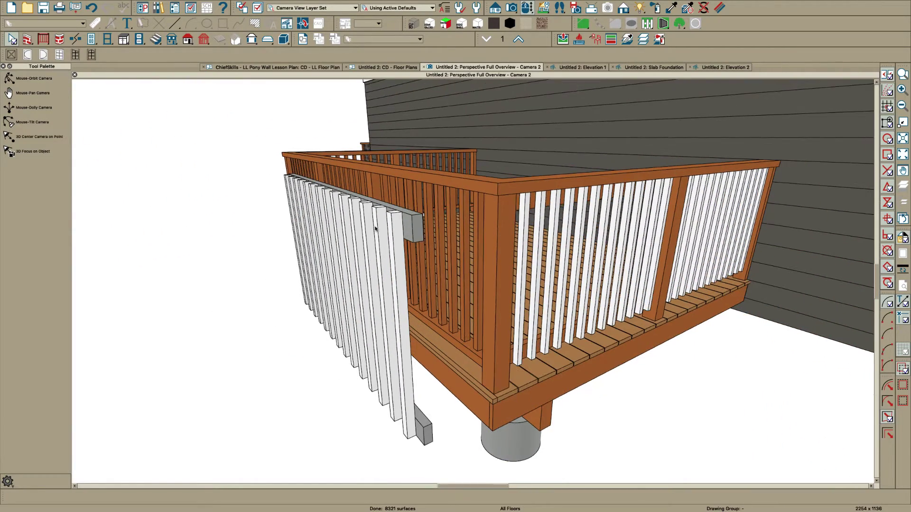
pyautogui.scroll(-1, 374, 231)
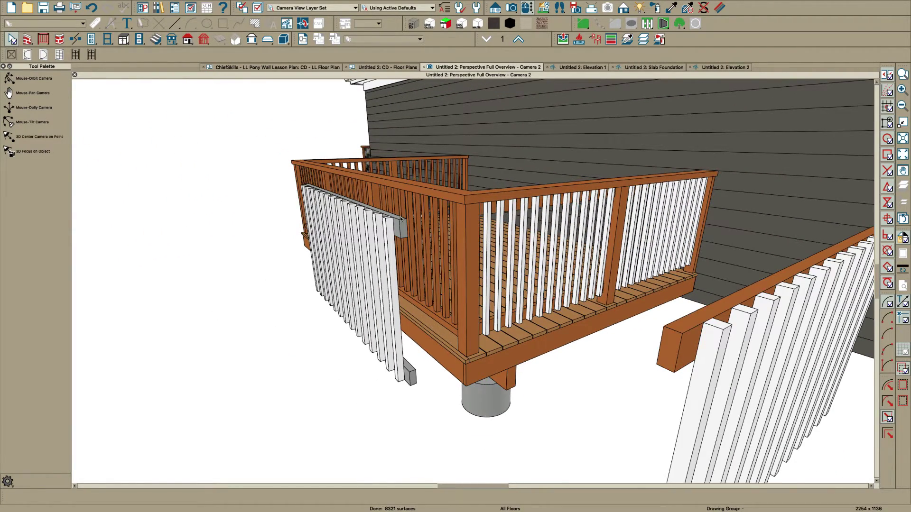
pyautogui.scroll(2, 489, 166)
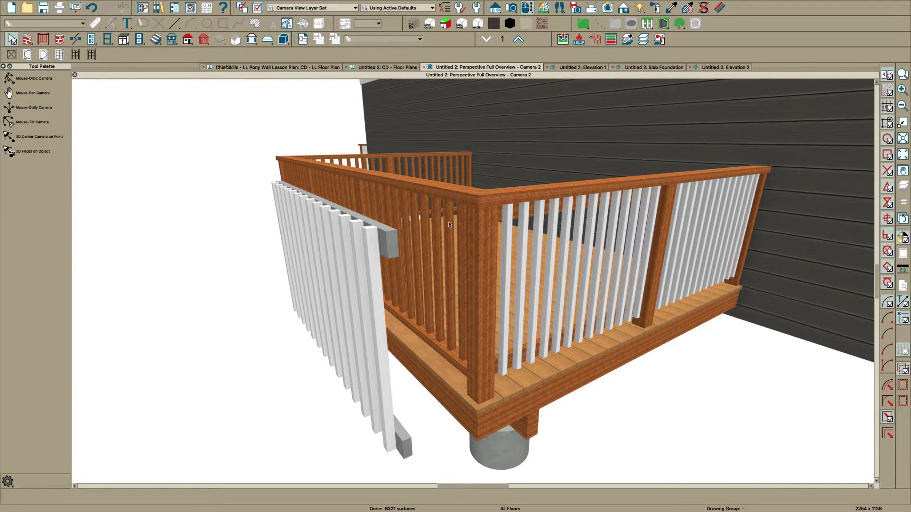
pyautogui.scroll(1, 448, 221)
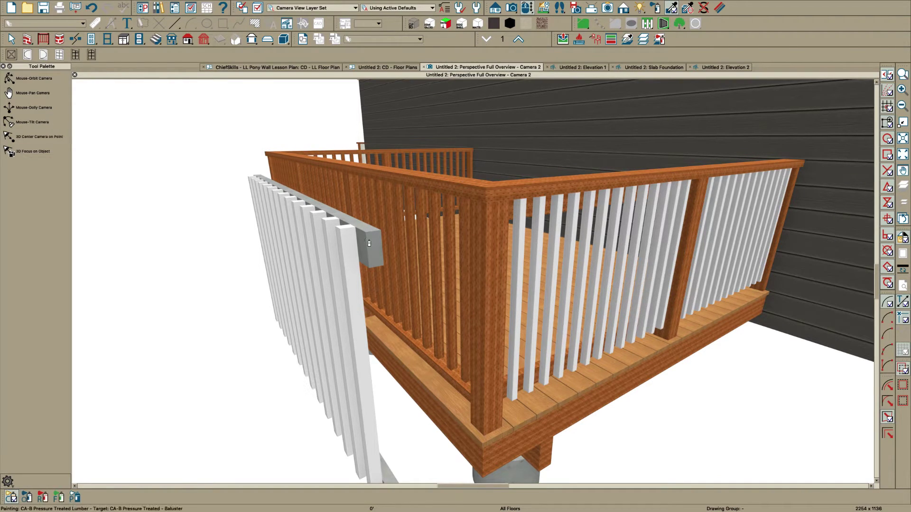
pyautogui.click(369, 251)
pyautogui.scroll(-1, 393, 239)
pyautogui.scroll(1, 396, 419)
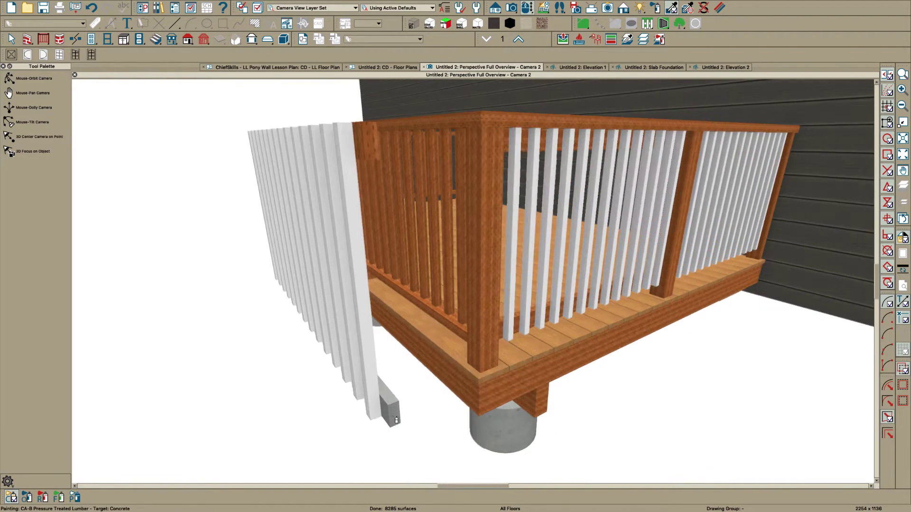
pyautogui.click(397, 418)
pyautogui.scroll(-2, 401, 389)
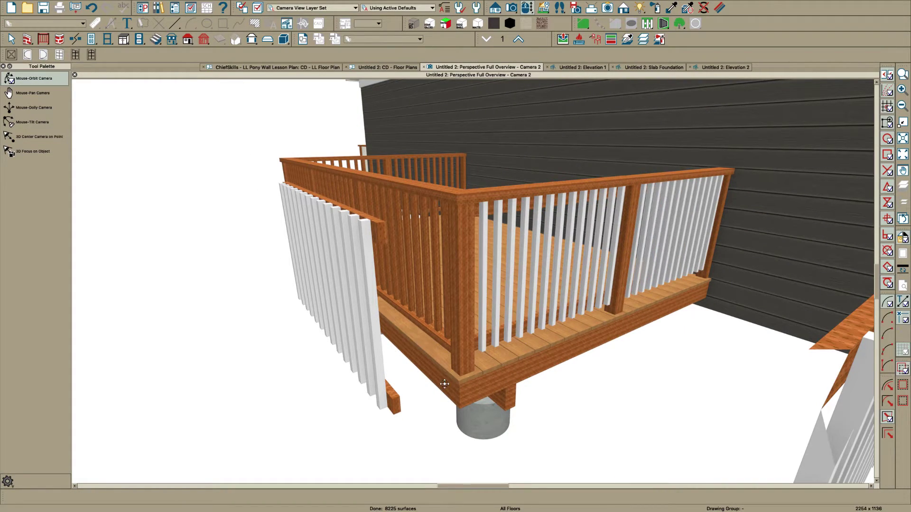
# Change the material of the panel's top rail to the plan material CA-B Pressure Treated Lumber-90
pyautogui.moveTo(445, 384); pyautogui.dragTo(335, 387)
pyautogui.scroll(1, 644, 214)
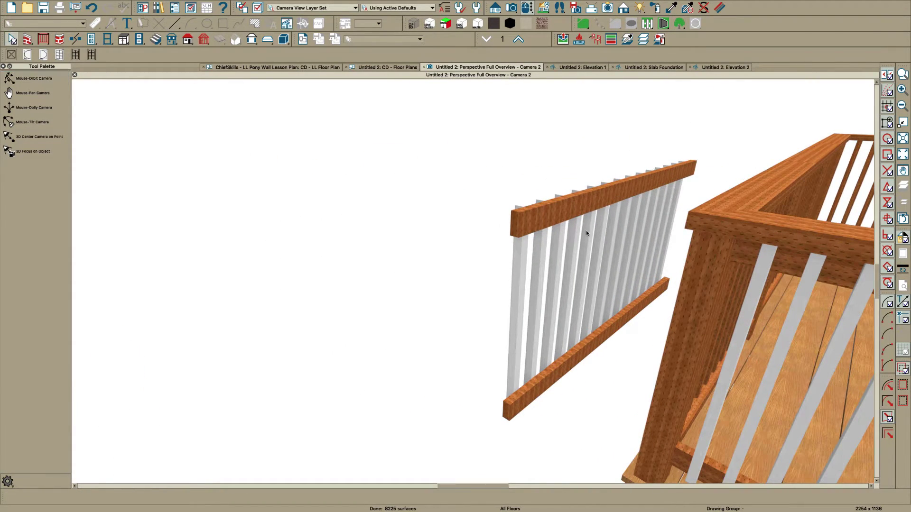
pyautogui.doubleClick(599, 193)
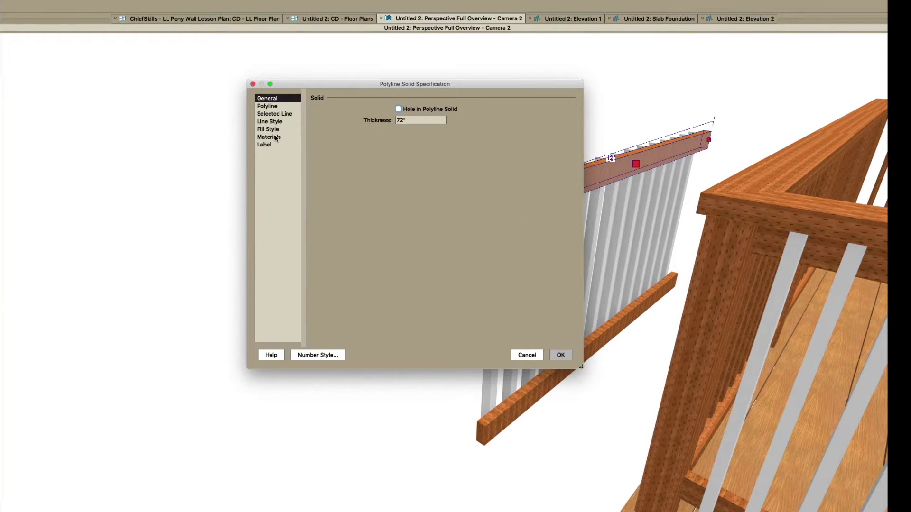
pyautogui.click(276, 138)
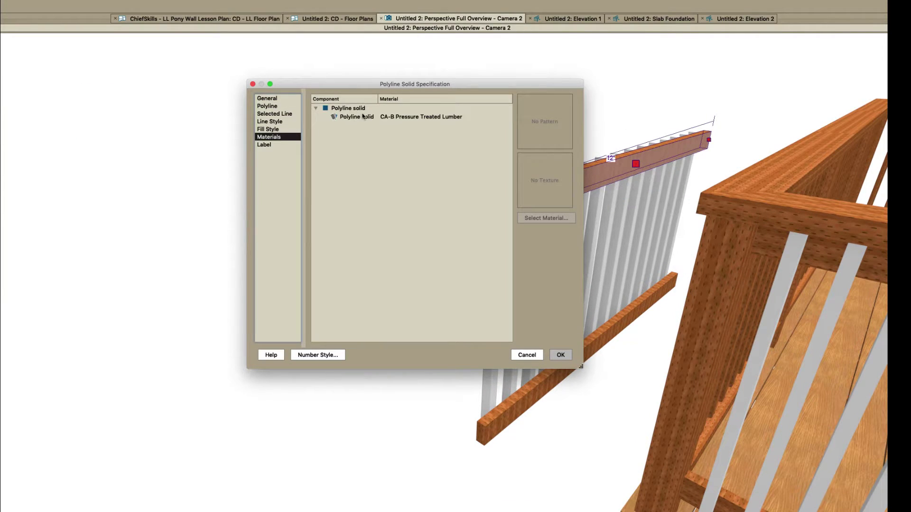
pyautogui.click(393, 118)
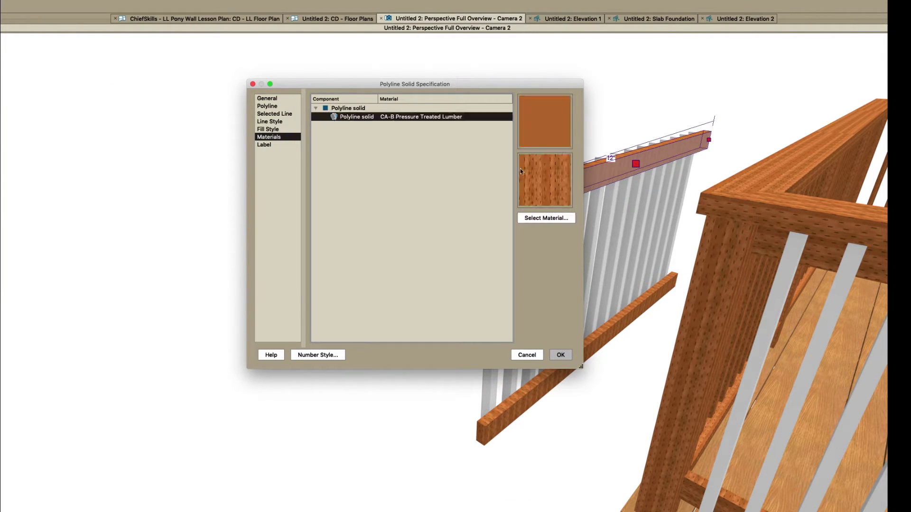
pyautogui.click(540, 218)
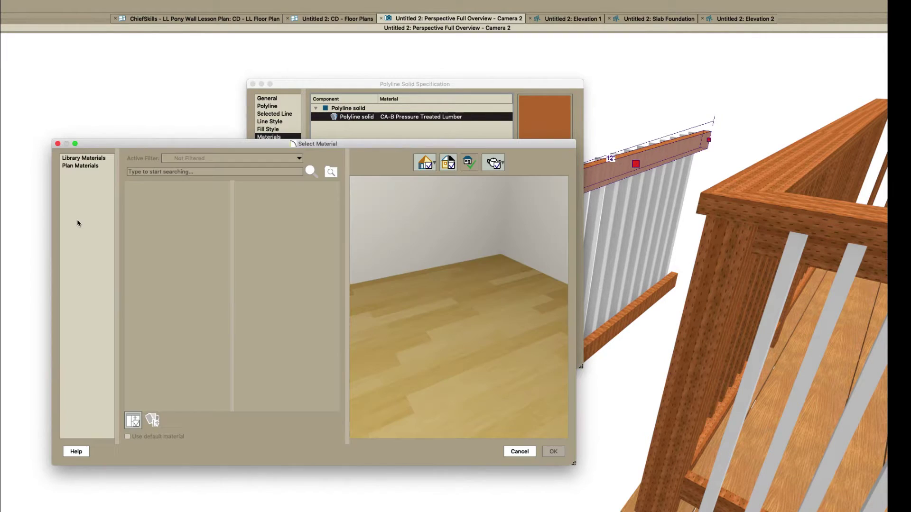
pyautogui.click(73, 167)
pyautogui.scroll(-4, 199, 370)
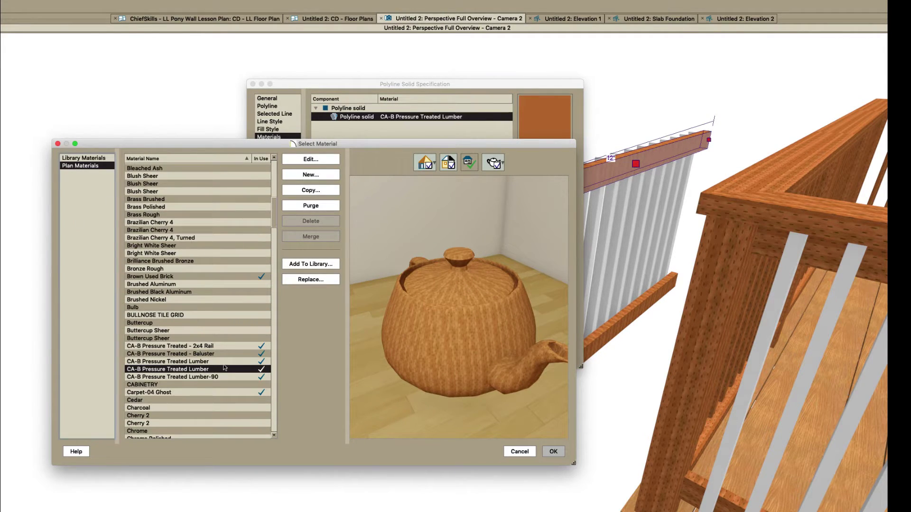
pyautogui.click(216, 378)
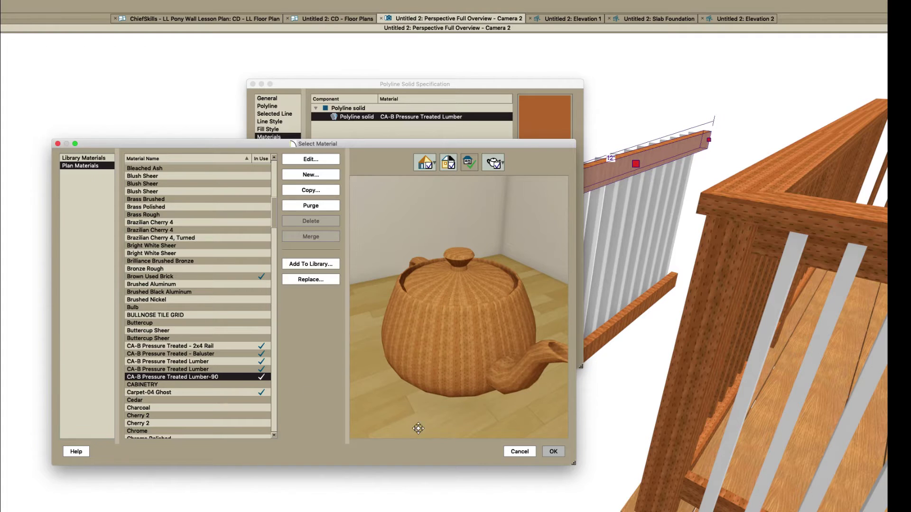
pyautogui.click(551, 452)
pyautogui.click(560, 356)
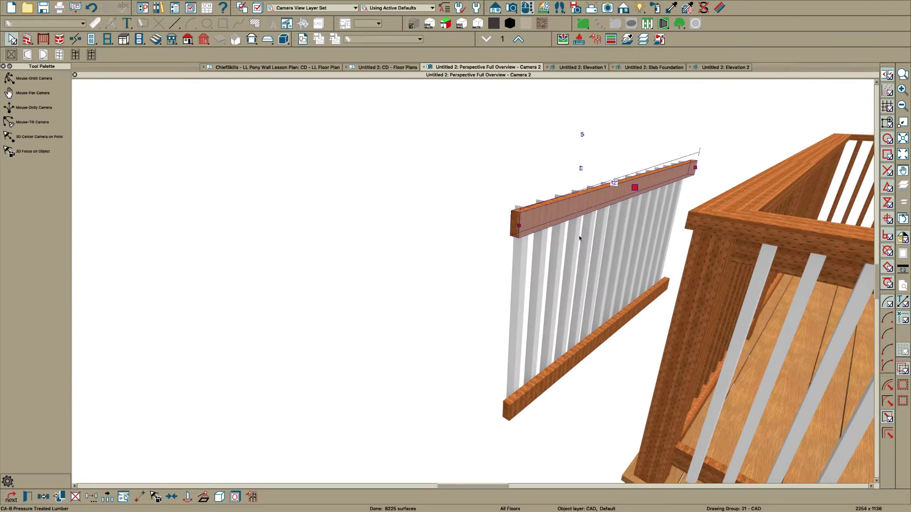
pyautogui.press('o')
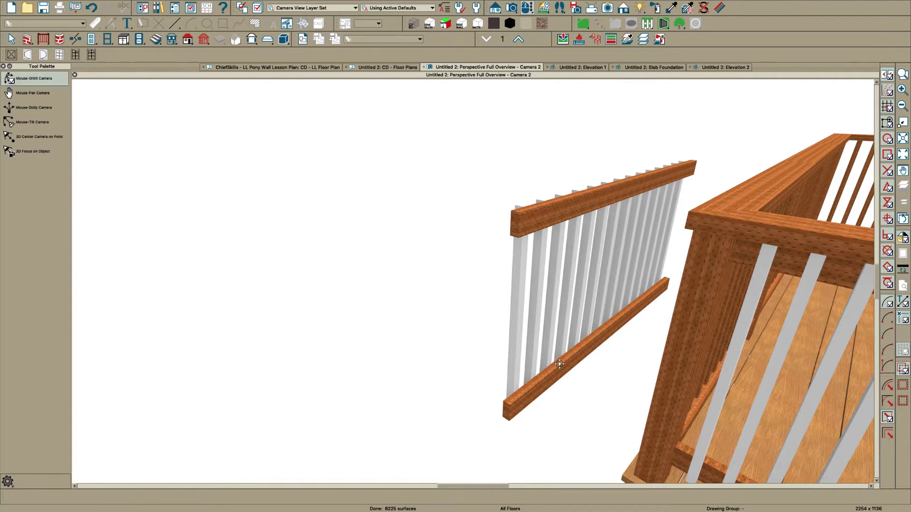
pyautogui.moveTo(534, 369); pyautogui.dragTo(561, 361)
pyautogui.moveTo(509, 361); pyautogui.dragTo(613, 356)
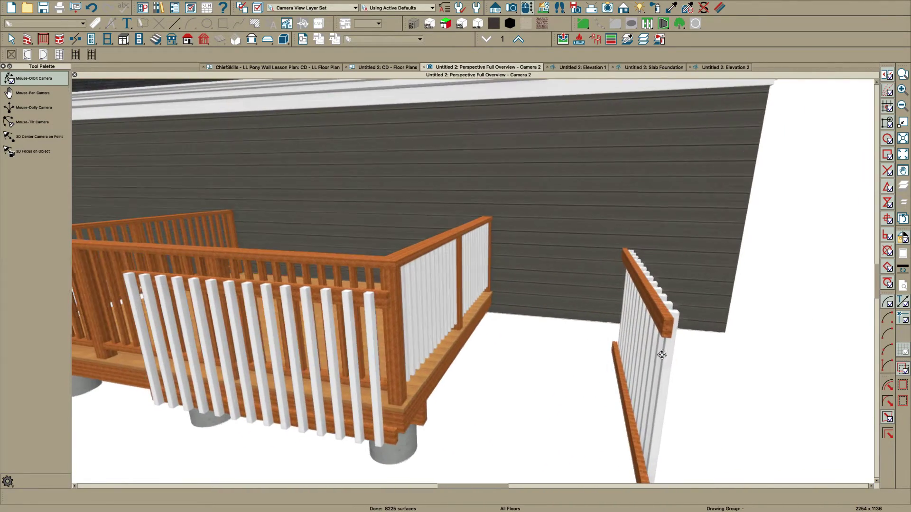
pyautogui.scroll(5, 423, 366)
pyautogui.press('space')
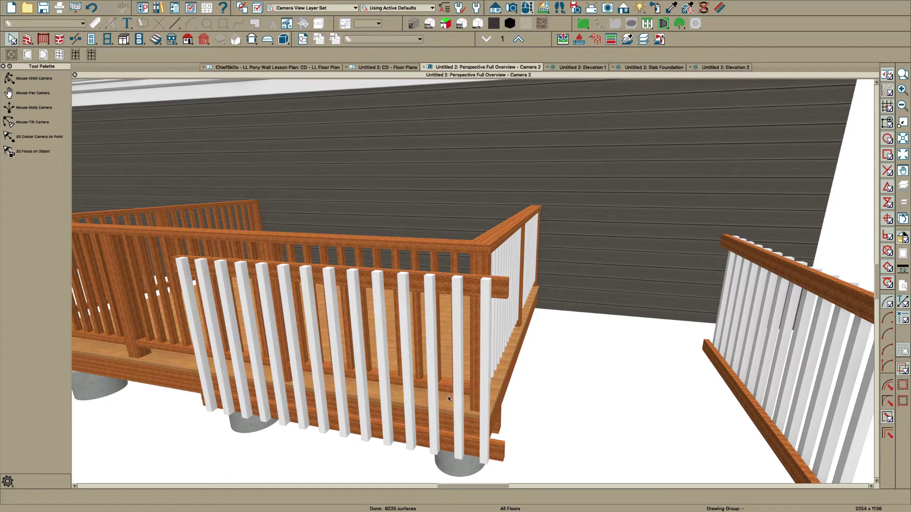
pyautogui.click(479, 281)
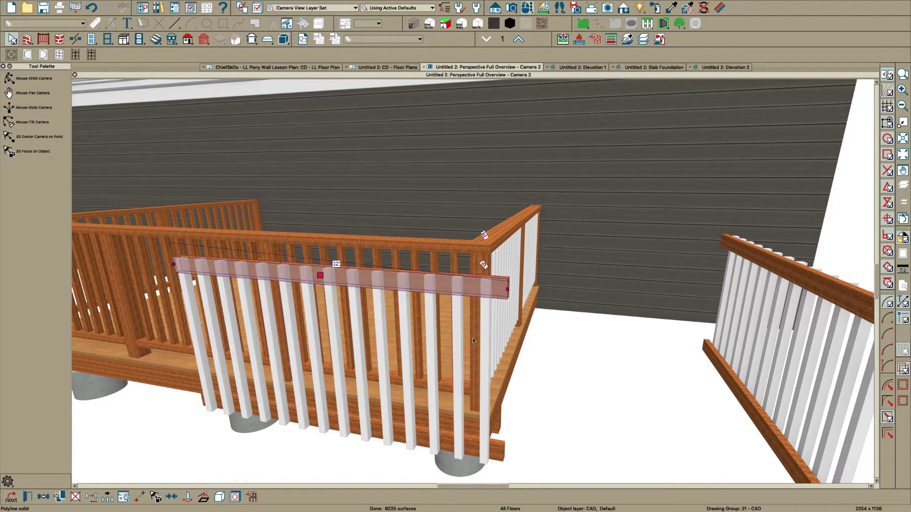
pyautogui.keyDown('shift'); pyautogui.click(465, 441); pyautogui.keyUp('shift')
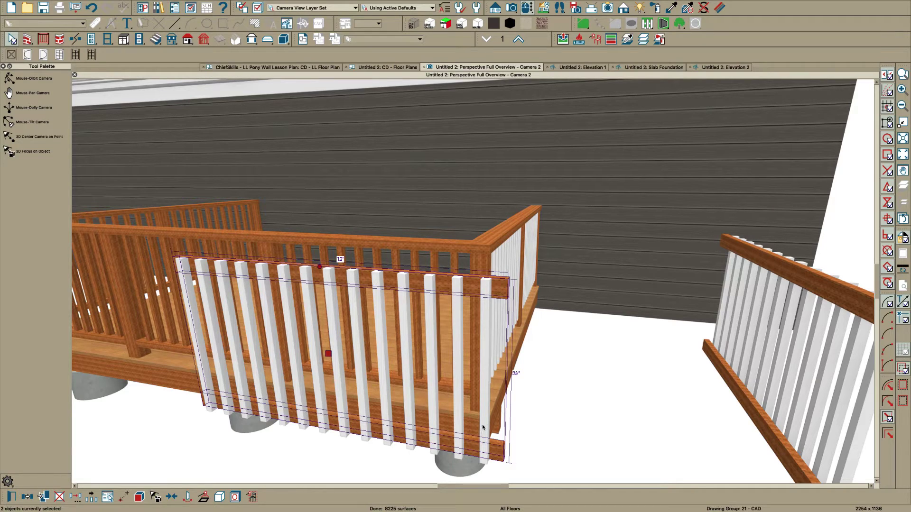
pyautogui.keyDown('shift'); pyautogui.click(483, 427); pyautogui.keyUp('shift')
pyautogui.press('Escape')
# Group-select every white baluster of the custom railing panel together with its top and bottom rails
pyautogui.click(484, 401)
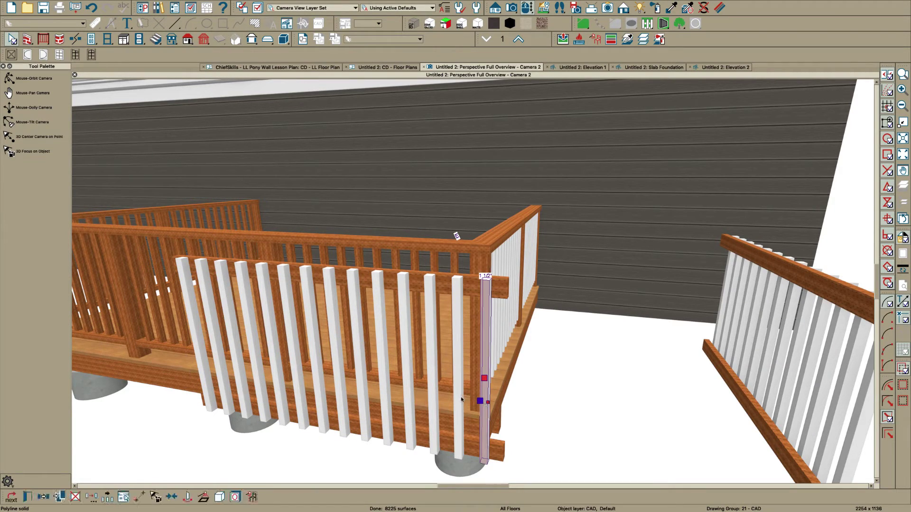
pyautogui.keyDown('shift'); pyautogui.click(458, 399); pyautogui.keyUp('shift')
pyautogui.keyDown('shift'); pyautogui.click(430, 393); pyautogui.keyUp('shift')
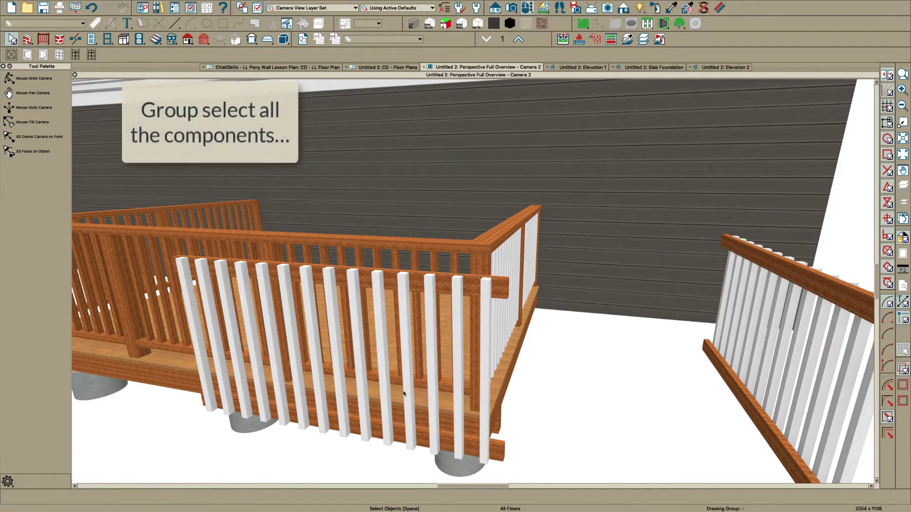
pyautogui.keyDown('shift'); pyautogui.click(406, 393); pyautogui.keyUp('shift')
pyautogui.keyDown('shift'); pyautogui.click(384, 391); pyautogui.keyUp('shift')
pyautogui.keyDown('shift'); pyautogui.click(360, 390); pyautogui.keyUp('shift')
pyautogui.keyDown('shift'); pyautogui.click(338, 387); pyautogui.keyUp('shift')
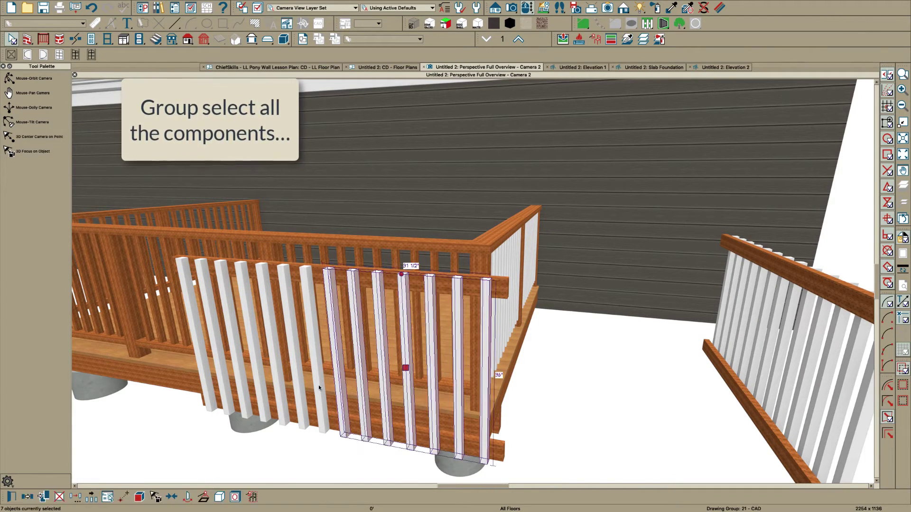
pyautogui.keyDown('shift'); pyautogui.click(317, 385); pyautogui.keyUp('shift')
pyautogui.keyDown('shift'); pyautogui.click(297, 386); pyautogui.keyUp('shift')
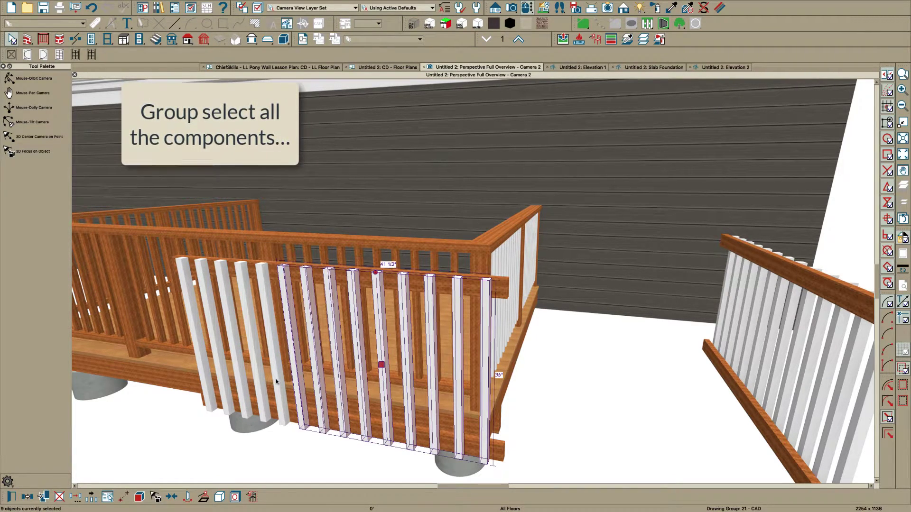
pyautogui.keyDown('shift'); pyautogui.click(275, 379); pyautogui.keyUp('shift')
pyautogui.keyDown('shift'); pyautogui.click(237, 378); pyautogui.keyUp('shift')
pyautogui.keyDown('shift'); pyautogui.click(234, 372); pyautogui.keyUp('shift')
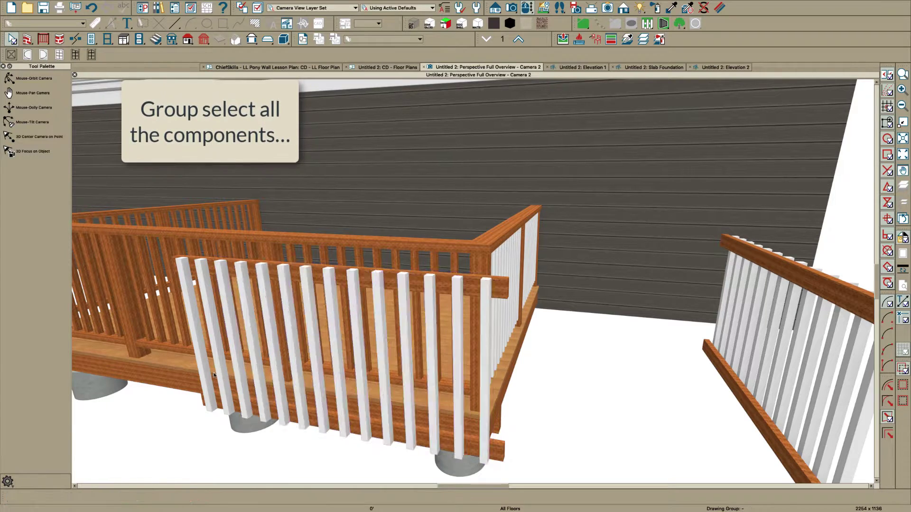
pyautogui.keyDown('shift'); pyautogui.click(205, 354); pyautogui.keyUp('shift')
pyautogui.keyDown('shift'); pyautogui.click(191, 272); pyautogui.keyUp('shift')
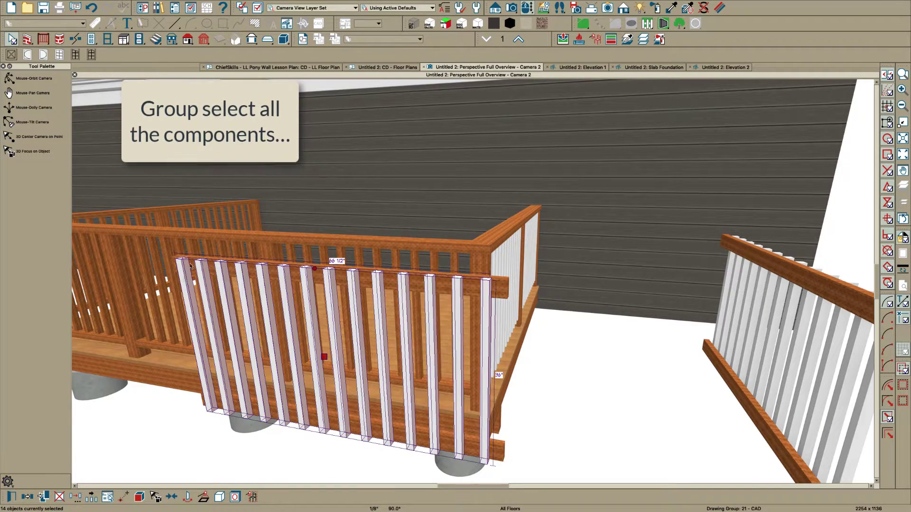
pyautogui.keyDown('shift'); pyautogui.click(193, 275); pyautogui.keyUp('shift')
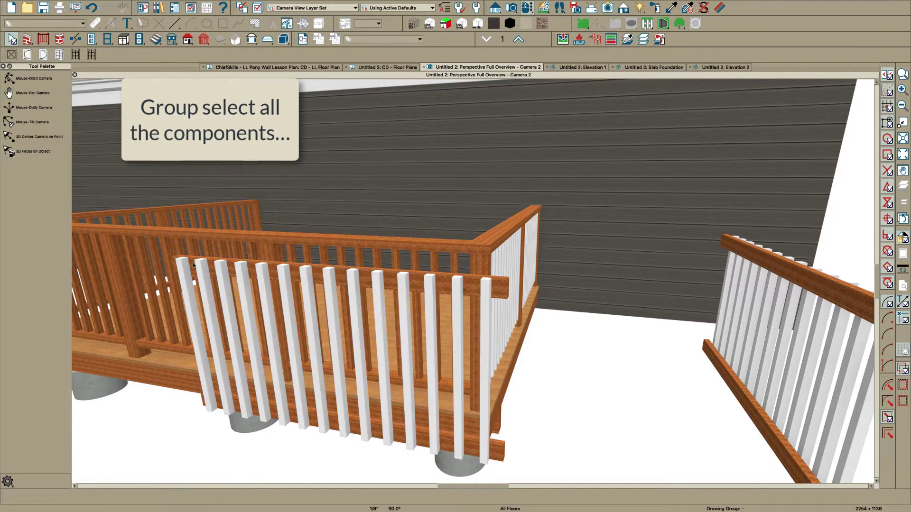
pyautogui.keyDown('shift'); pyautogui.click(313, 419); pyautogui.keyUp('shift')
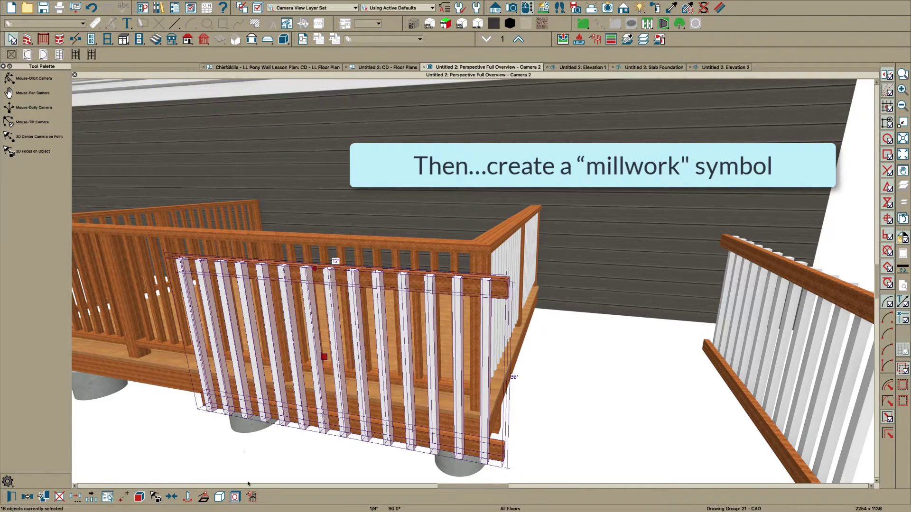
# Convert the selected railing panel components into a millwork symbol
pyautogui.click(251, 496)
pyautogui.click(492, 260)
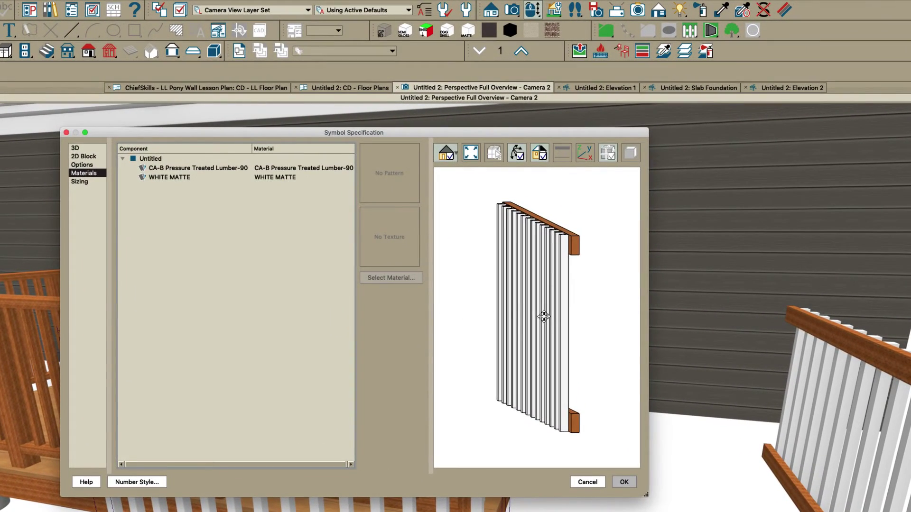
pyautogui.moveTo(544, 316)
pyautogui.mouseDown()
pyautogui.moveTo(467, 317)
pyautogui.moveTo(561, 335)
pyautogui.moveTo(557, 305)
pyautogui.mouseUp()
pyautogui.click(583, 160)
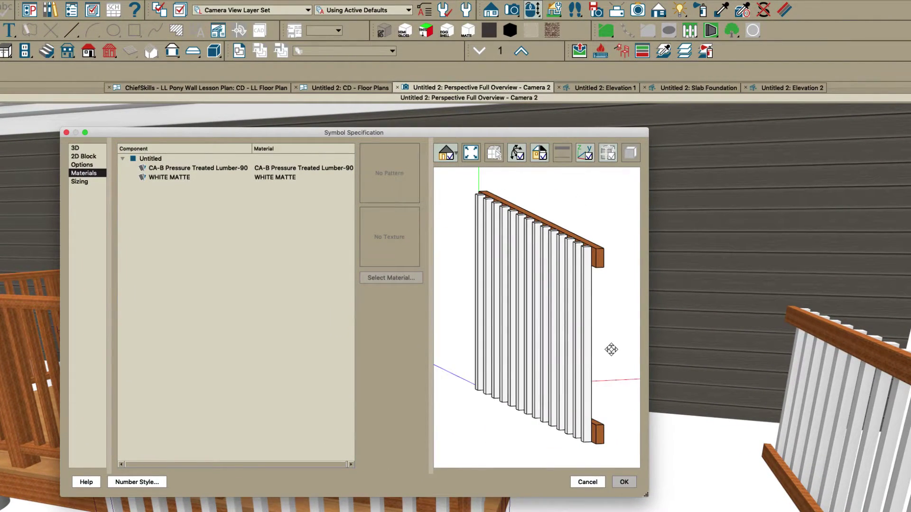
# Rotate the symbol about the Z axis in 90° increments until the panel runs along X, and set its smoothing angle to 20°
pyautogui.moveTo(610, 349); pyautogui.dragTo(452, 372)
pyautogui.scroll(-2, 452, 371)
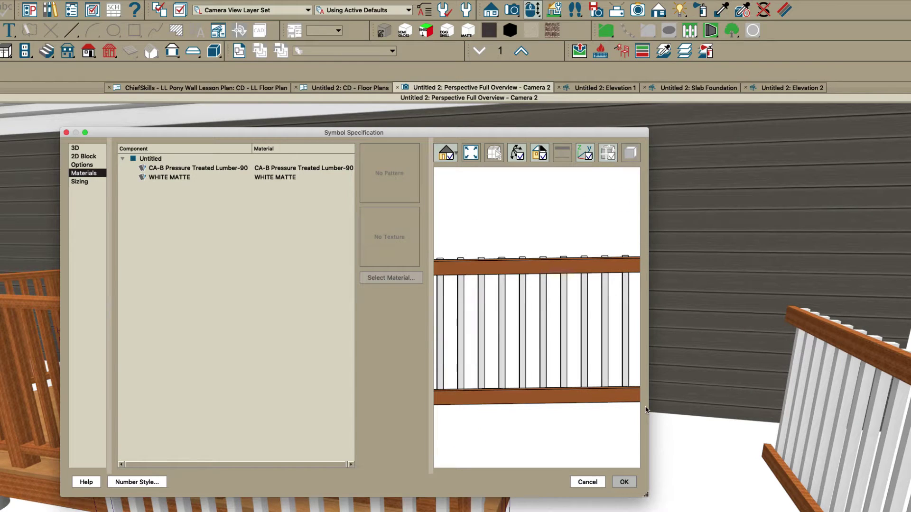
pyautogui.moveTo(648, 408); pyautogui.dragTo(838, 409)
pyautogui.scroll(-3, 611, 388)
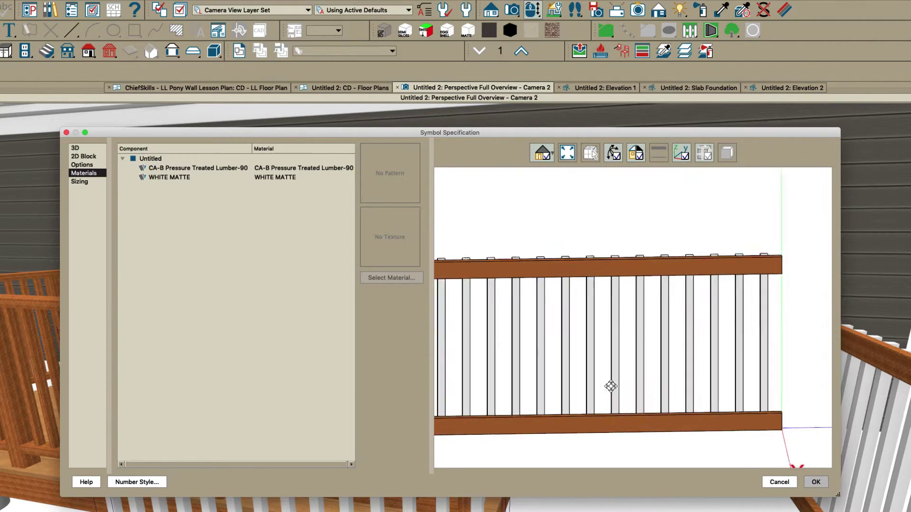
pyautogui.moveTo(738, 415); pyautogui.dragTo(753, 429)
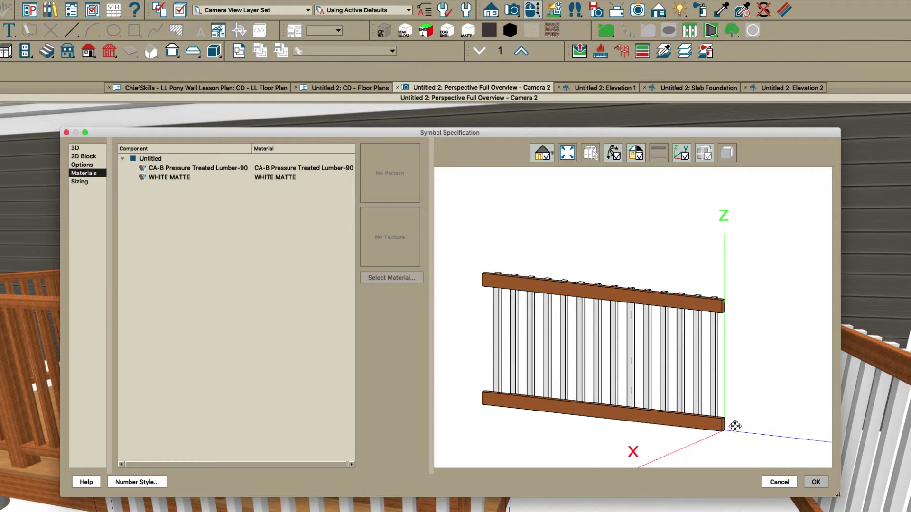
pyautogui.moveTo(660, 406); pyautogui.dragTo(607, 406)
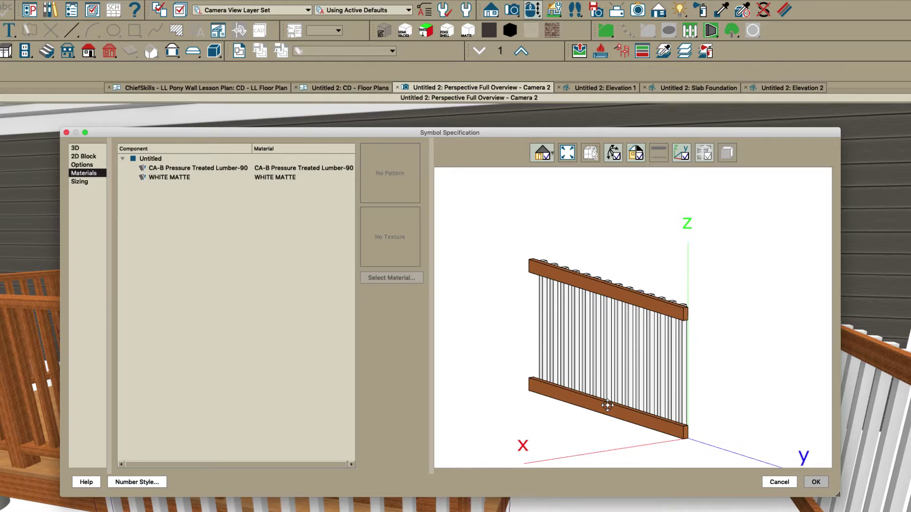
pyautogui.click(75, 149)
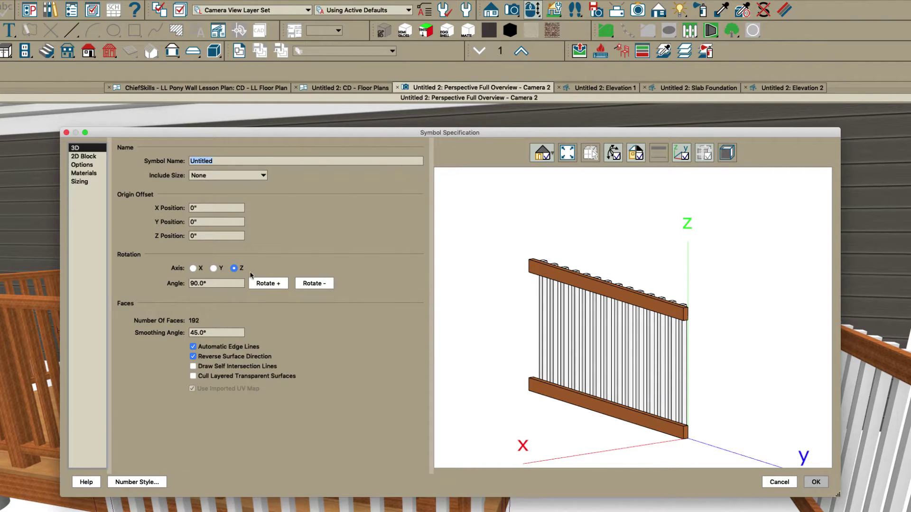
pyautogui.click(277, 287)
pyautogui.moveTo(535, 350); pyautogui.dragTo(574, 388)
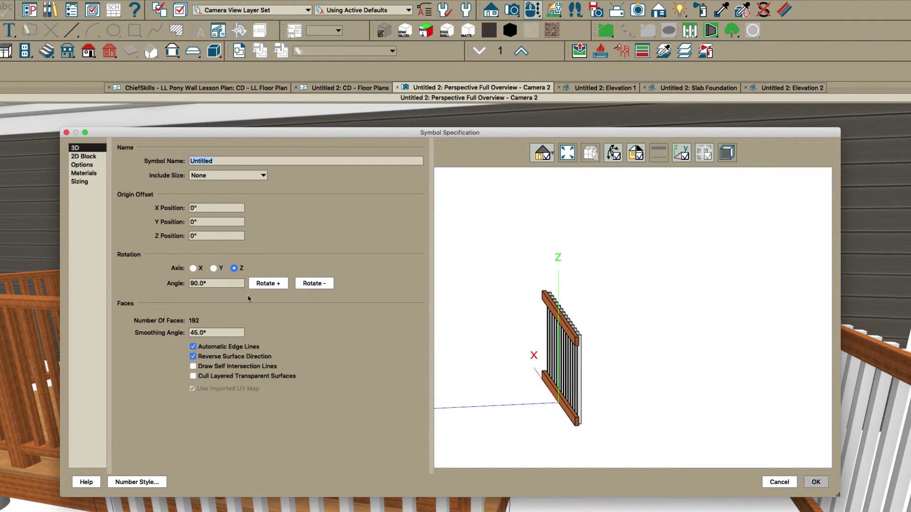
pyautogui.click(265, 284)
pyautogui.click(264, 284)
pyautogui.moveTo(536, 358); pyautogui.dragTo(632, 378)
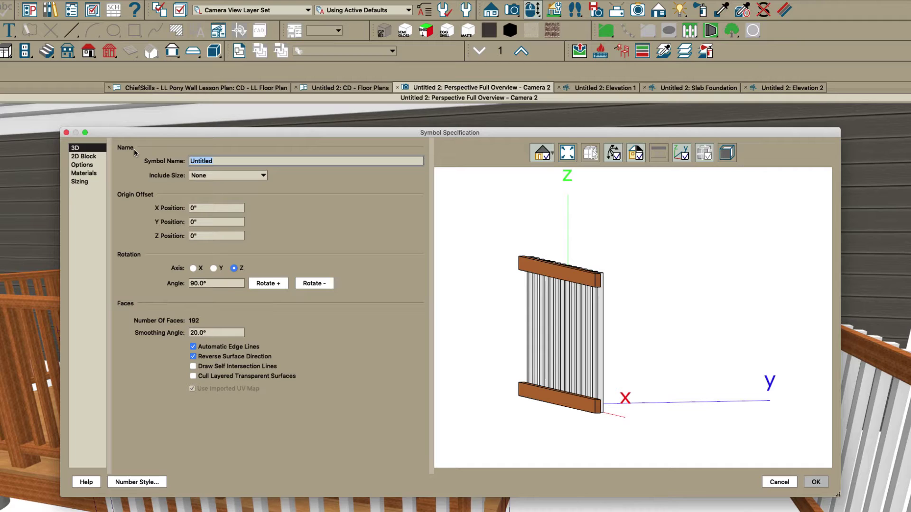
# Name the symbol "aa Deck Railing 2x2 x 72"
pyautogui.write('d')
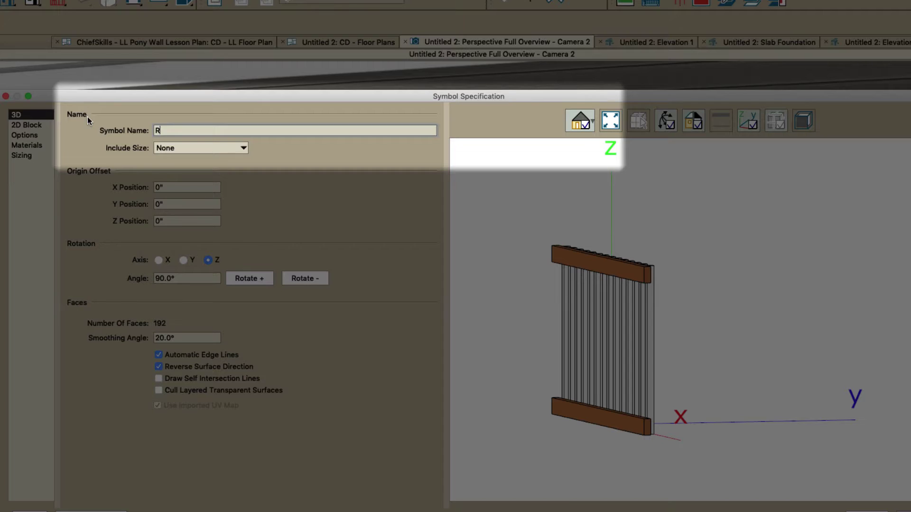
pyautogui.press('BackSpace')
pyautogui.write('Deck Railing')
pyautogui.press('BackSpace')
pyautogui.write('aa ')
pyautogui.write(' 2x2 x 72')
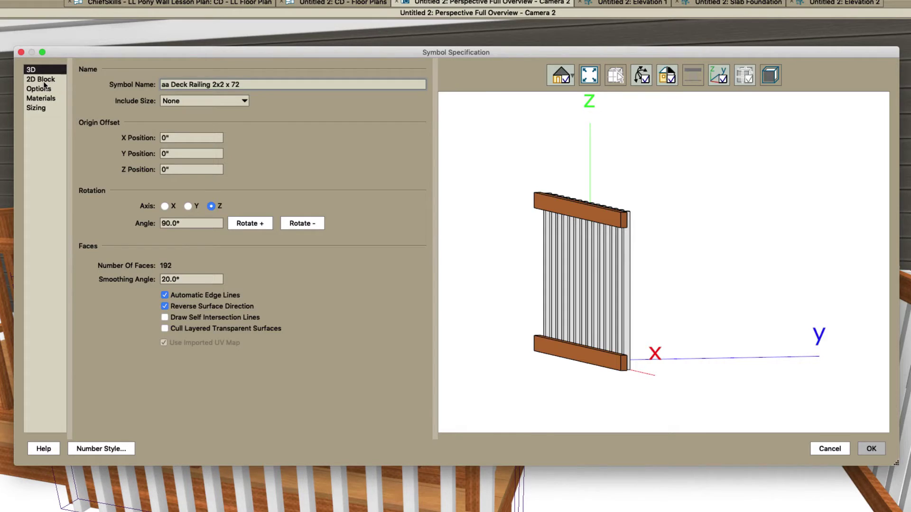
# Check the symbol's 2D block and set the symbol type to Railing/Fence Panel
pyautogui.click(35, 125)
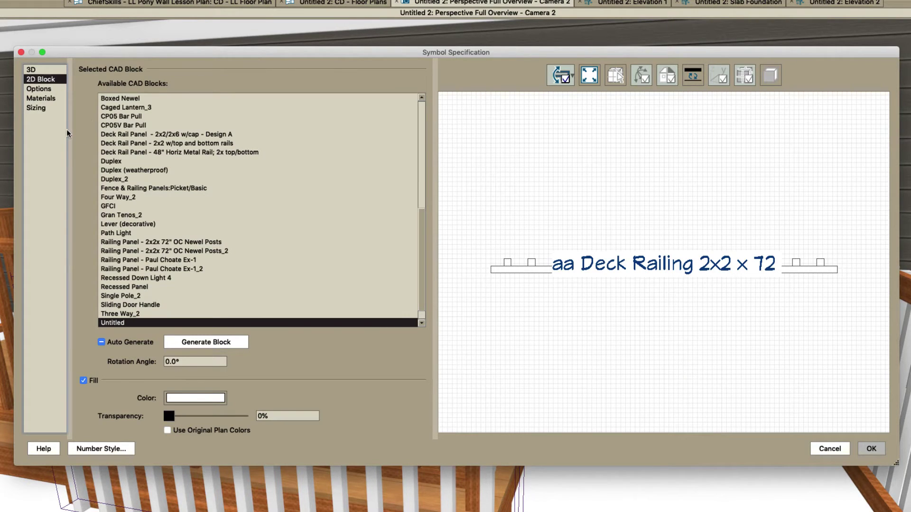
pyautogui.click(38, 89)
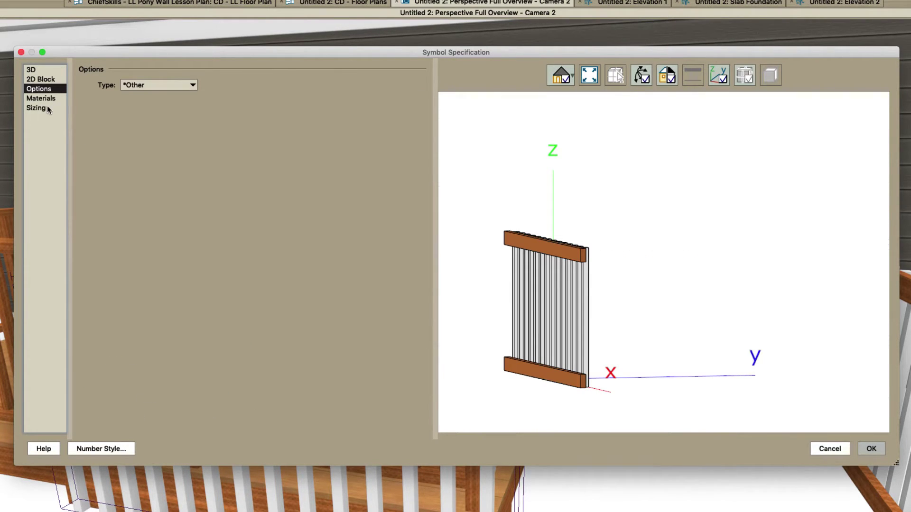
pyautogui.click(124, 86)
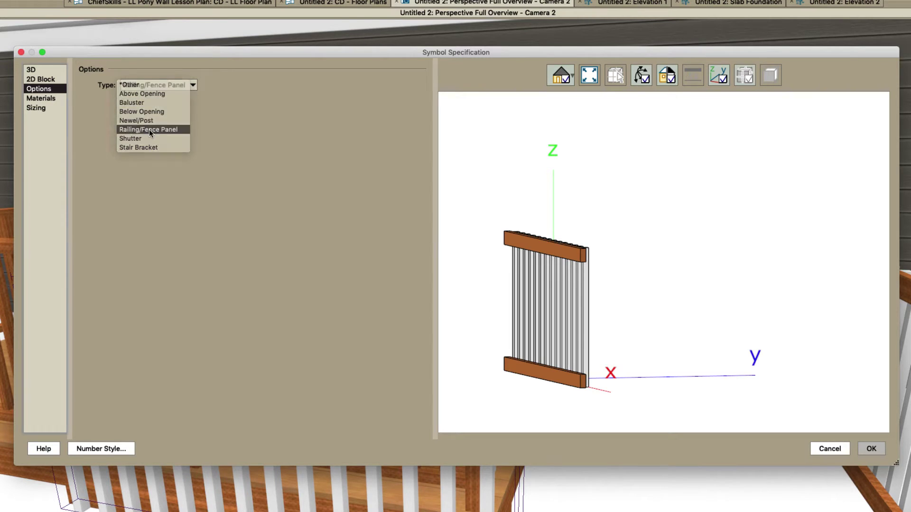
pyautogui.click(149, 129)
# Enable uniform stretching between width planes 1 - 2 of the symbol, with plane 1 at -36" and plane 2 at 36"
pyautogui.click(49, 97)
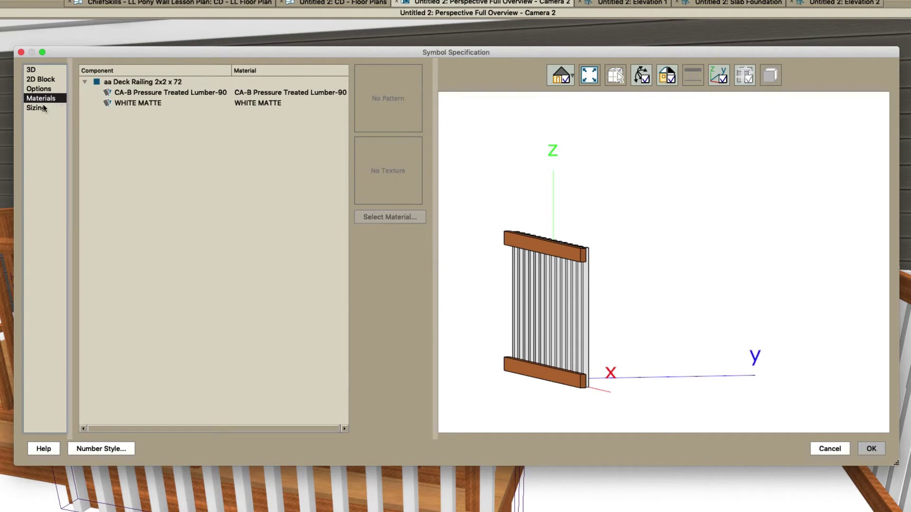
pyautogui.click(41, 107)
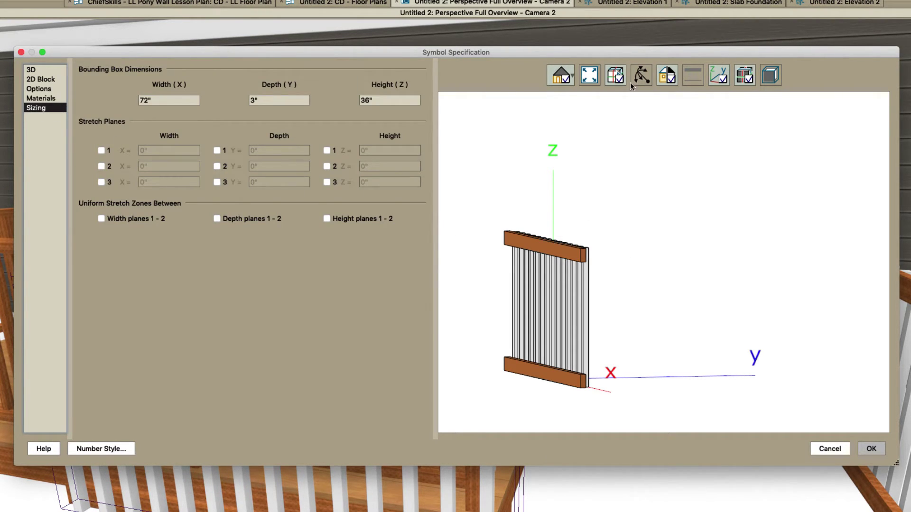
pyautogui.moveTo(584, 157); pyautogui.dragTo(648, 224)
pyautogui.moveTo(588, 236); pyautogui.dragTo(616, 267)
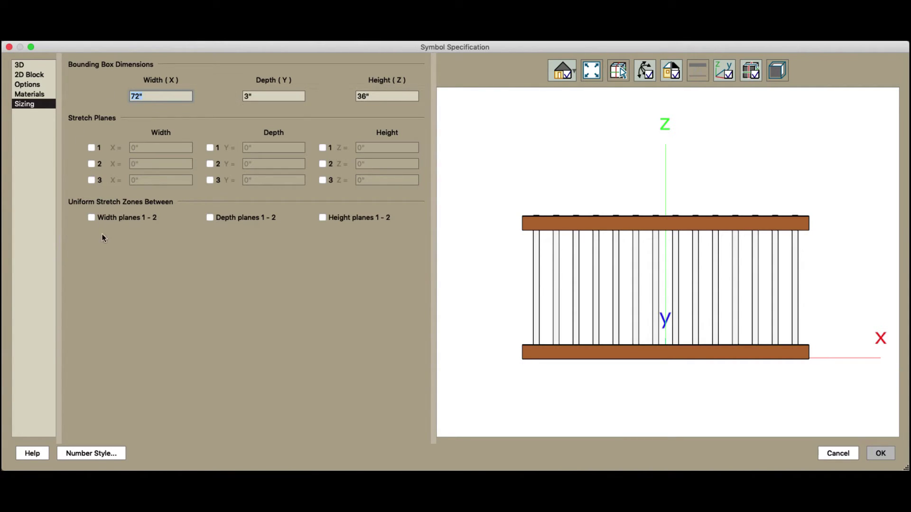
pyautogui.click(91, 219)
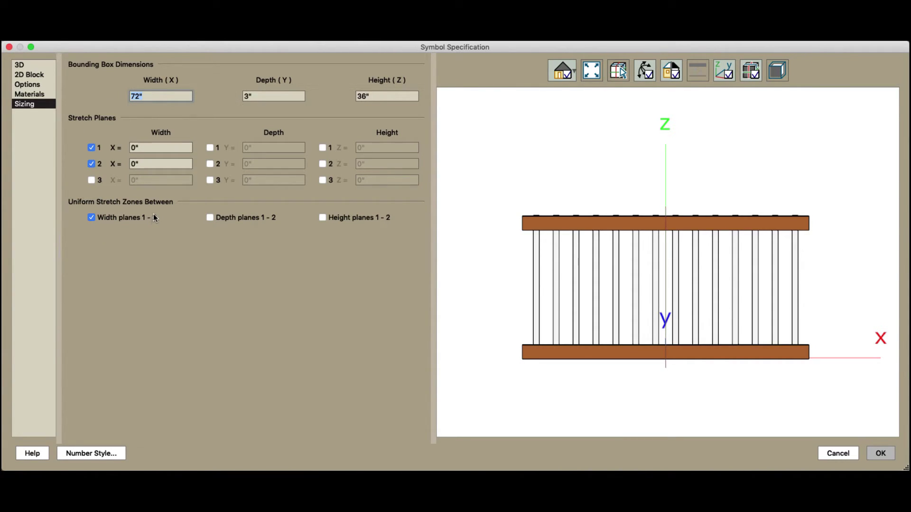
pyautogui.click(153, 147)
pyautogui.write('-36')
pyautogui.press('Tab')
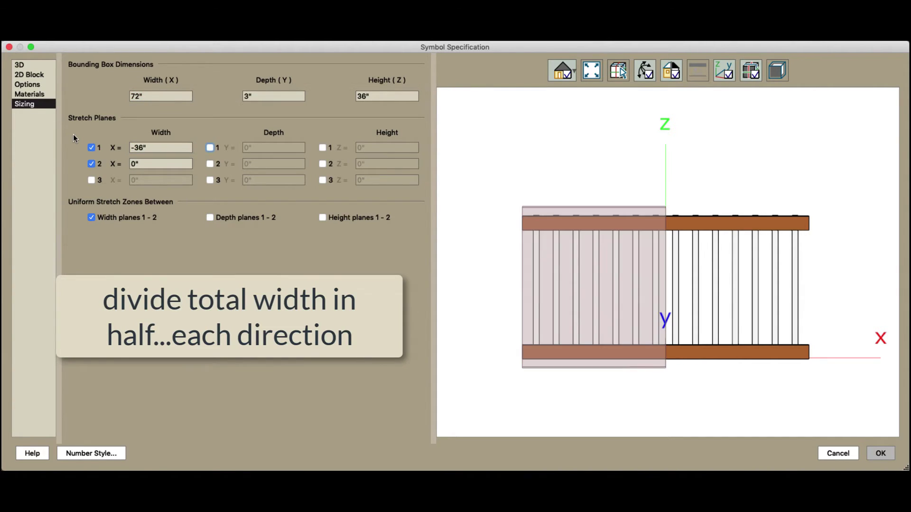
pyautogui.press('Tab')
pyautogui.press('Tab')
pyautogui.write('36')
pyautogui.press('Tab')
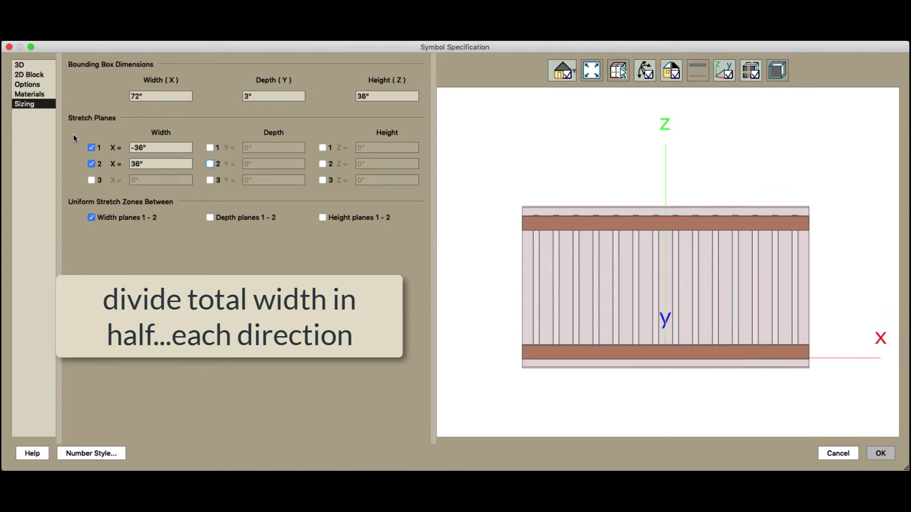
# Enable height stretch plane 1 for the symbol at Z = 18"
pyautogui.moveTo(811, 235); pyautogui.dragTo(693, 240)
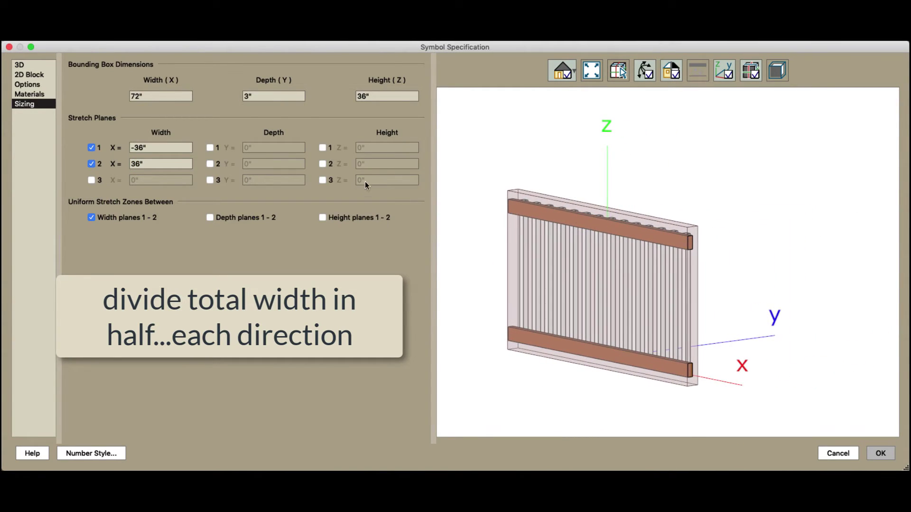
pyautogui.click(323, 148)
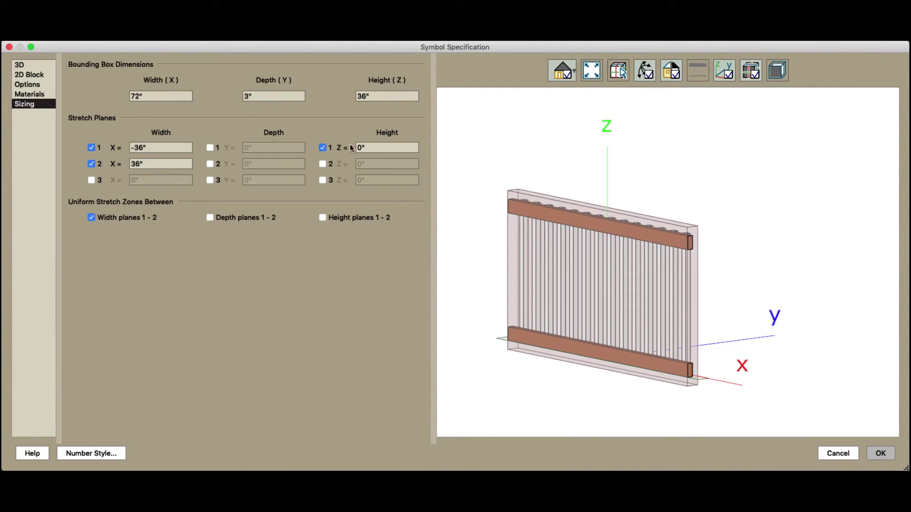
pyautogui.write('18')
pyautogui.press('Tab')
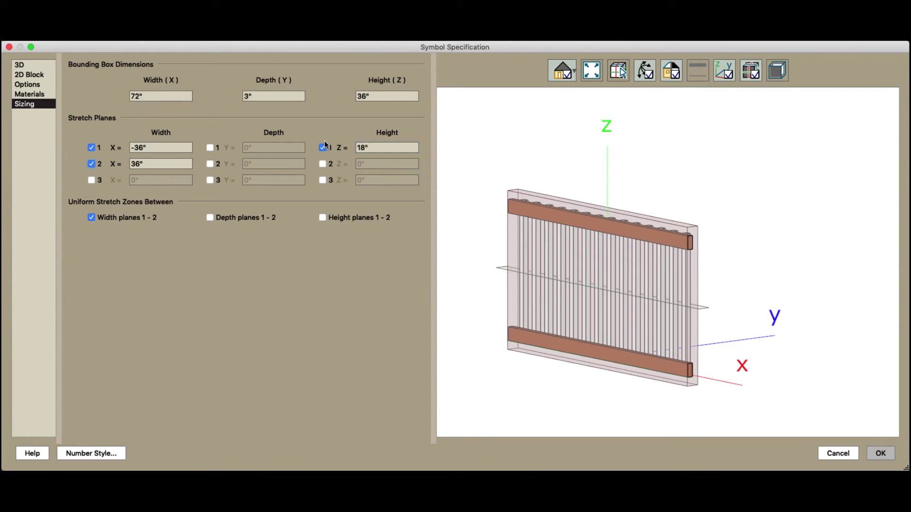
pyautogui.moveTo(614, 308); pyautogui.dragTo(718, 309)
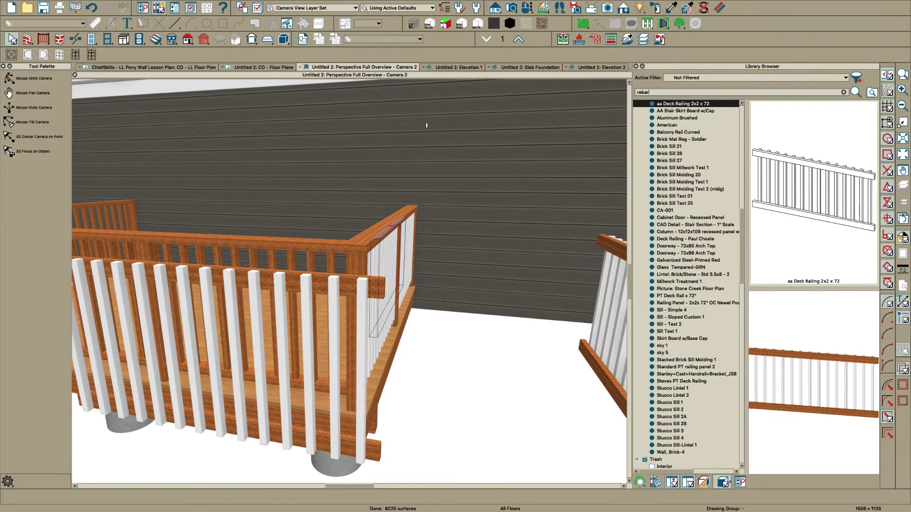
# Replace the deck's long front railing with the "aa Deck Railing 2x2 x 72" symbol from the library
pyautogui.scroll(-2, 451, 299)
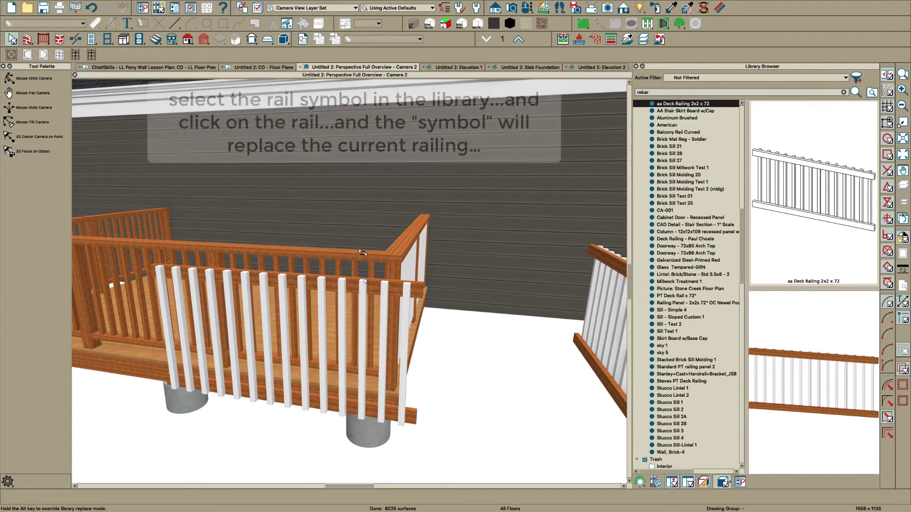
pyautogui.scroll(1, 328, 259)
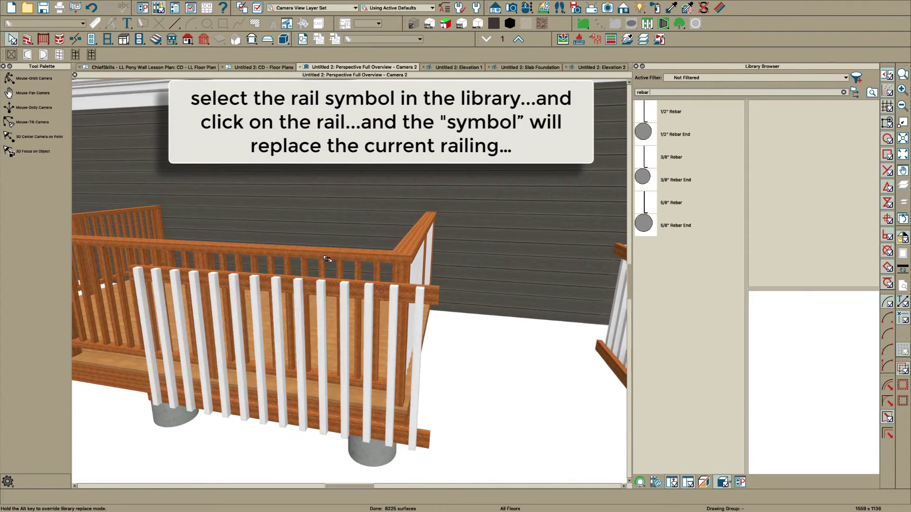
pyautogui.scroll(1, 327, 258)
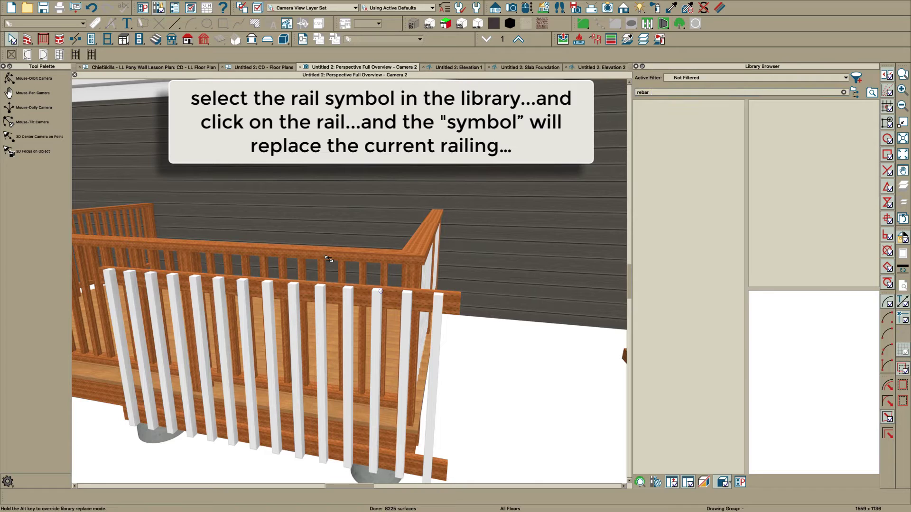
pyautogui.click(325, 256)
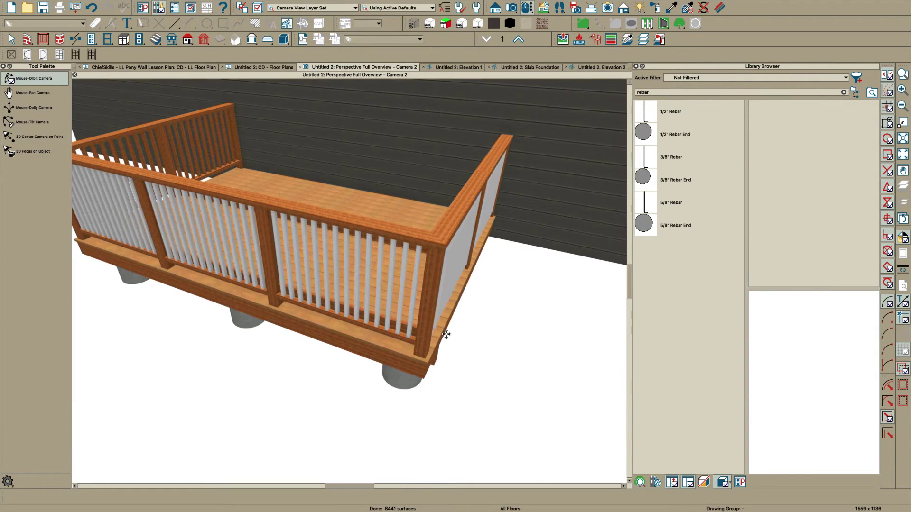
pyautogui.scroll(-3, 317, 272)
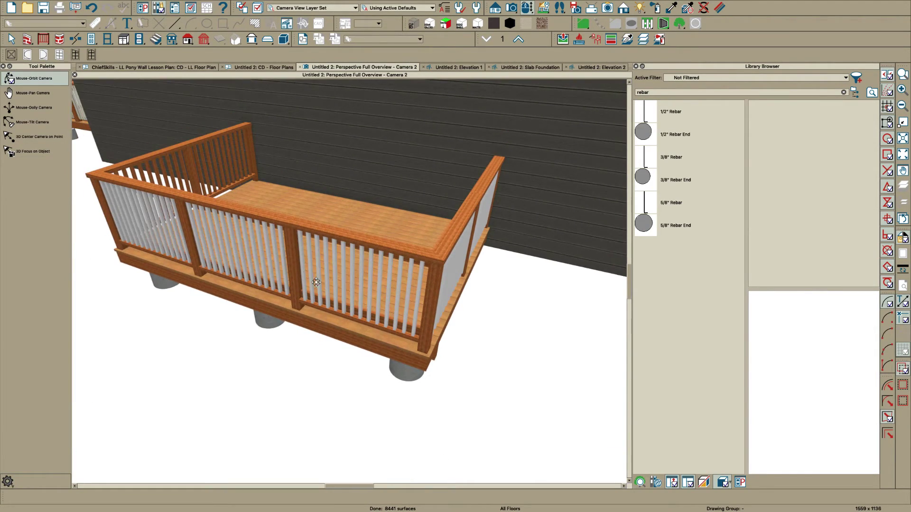
# Turn off the bottom rail in the long front railing's rail style so only the panel symbol's own bottom rail remains
pyautogui.moveTo(275, 237); pyautogui.dragTo(302, 289)
pyautogui.moveTo(302, 289); pyautogui.dragTo(286, 223, button='middle')
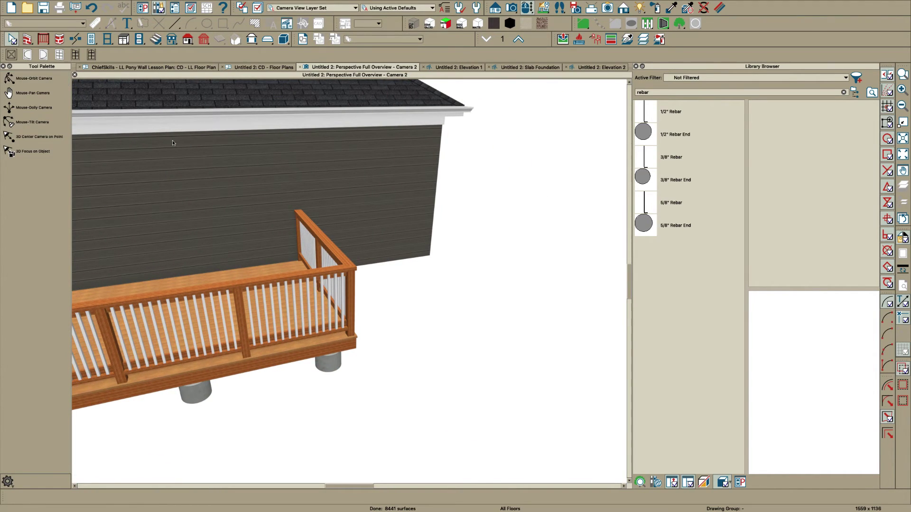
pyautogui.click(33, 137)
pyautogui.click(242, 310)
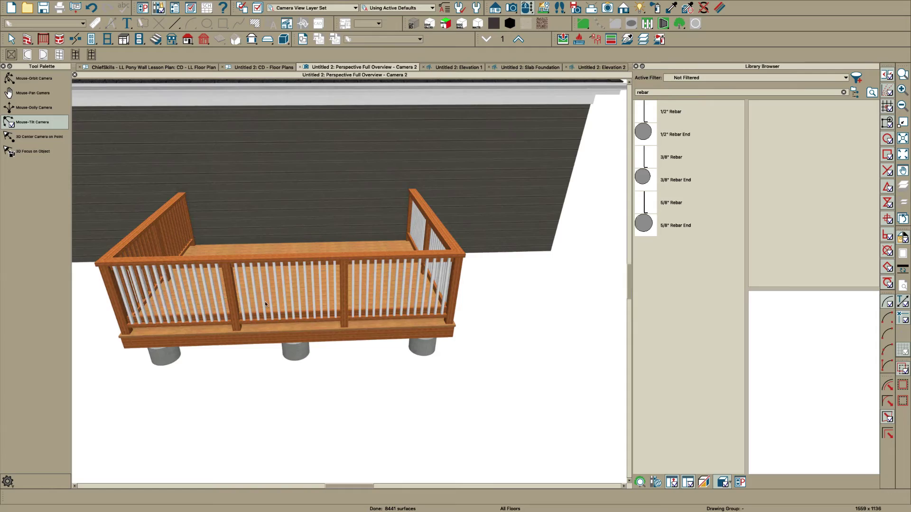
pyautogui.moveTo(265, 301); pyautogui.dragTo(402, 283, button='middle')
pyautogui.scroll(4, 410, 233)
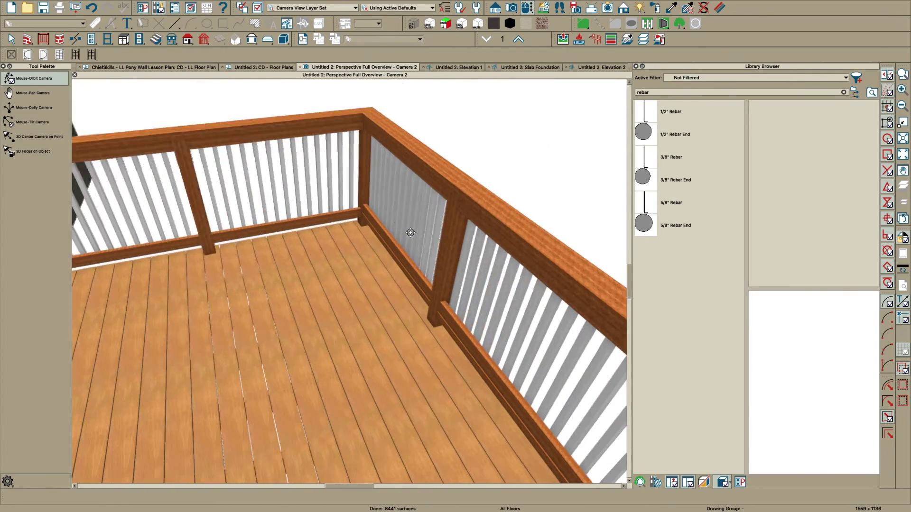
pyautogui.moveTo(411, 232); pyautogui.dragTo(440, 268, button='middle')
pyautogui.click(441, 269)
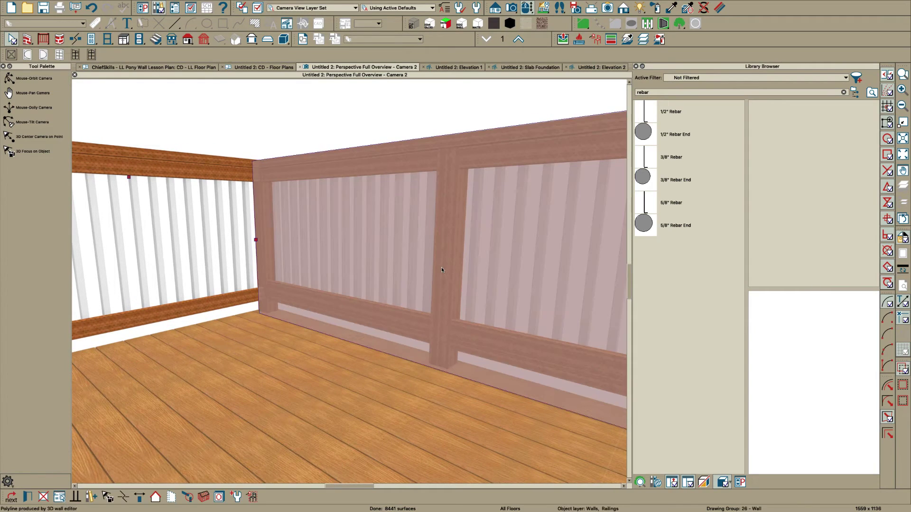
pyautogui.doubleClick(440, 270)
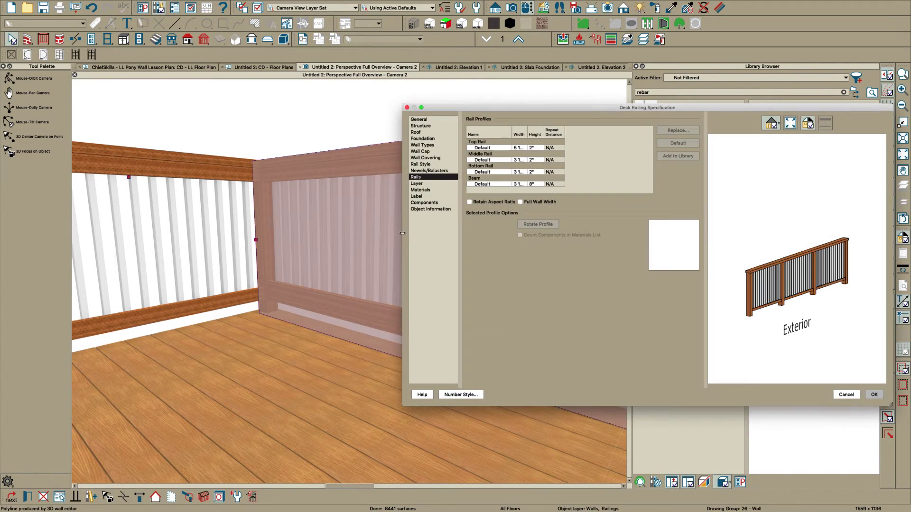
pyautogui.click(420, 164)
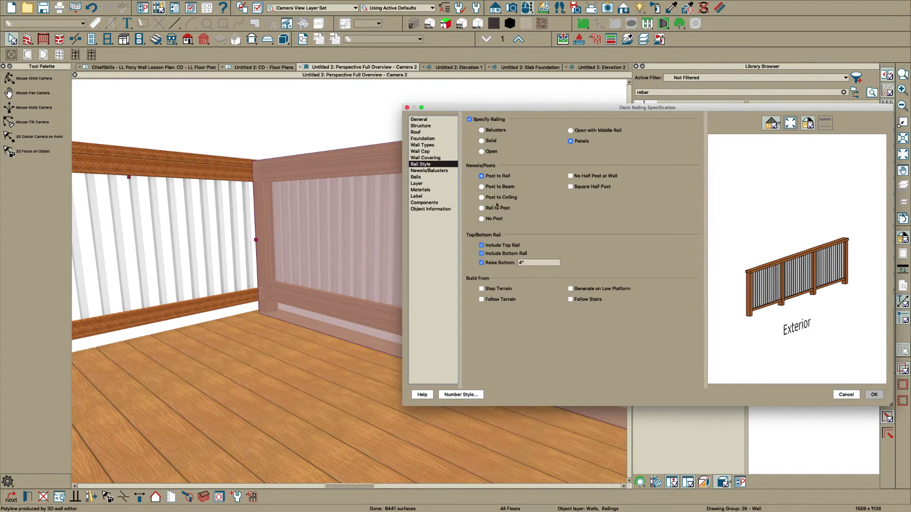
pyautogui.click(497, 255)
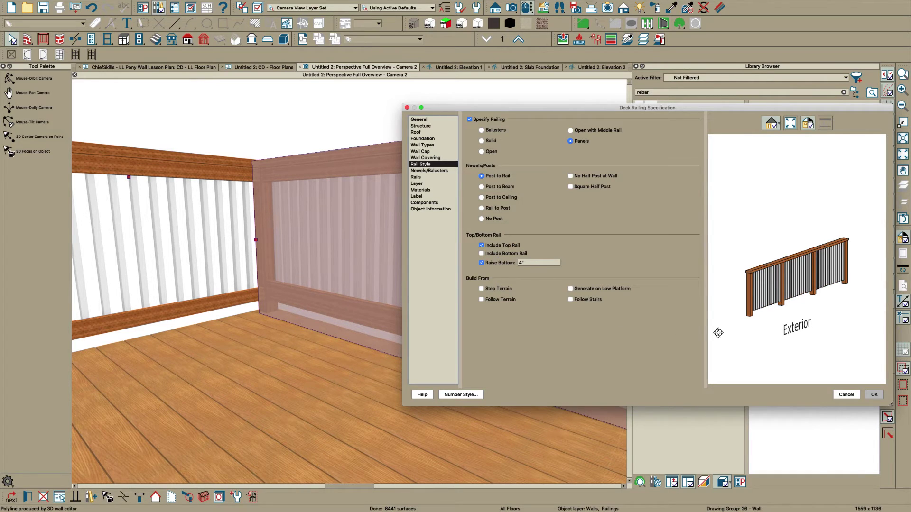
pyautogui.click(873, 394)
pyautogui.hotkey('alt', 'o')
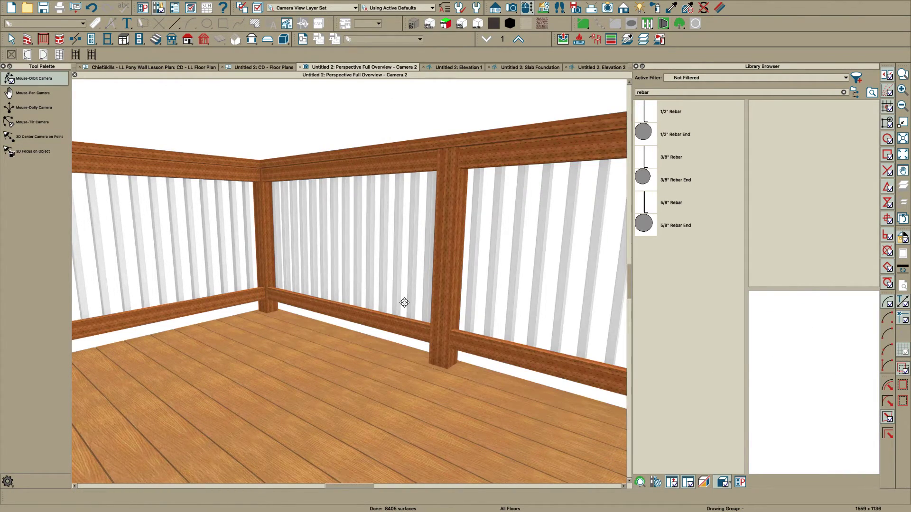
# Try a wider on-center newel spacing on the long front railing to see how the stretchable panels adapt
pyautogui.moveTo(445, 306)
pyautogui.mouseDown()
pyautogui.moveTo(554, 309)
pyautogui.moveTo(427, 300)
pyautogui.moveTo(448, 302)
pyautogui.mouseUp()
pyautogui.press('Escape')
pyautogui.click(430, 195)
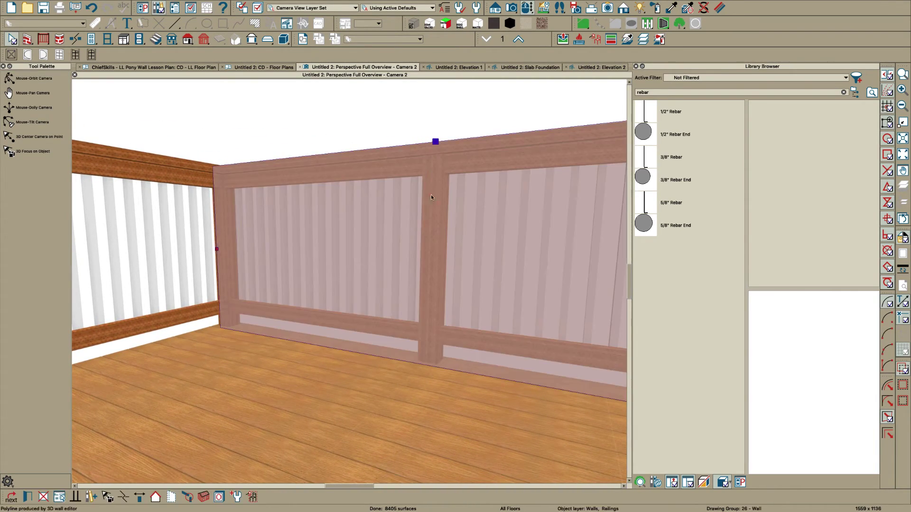
pyautogui.scroll(-3, 379, 296)
pyautogui.press('Escape')
pyautogui.press('space')
pyautogui.moveTo(396, 282); pyautogui.dragTo(354, 237)
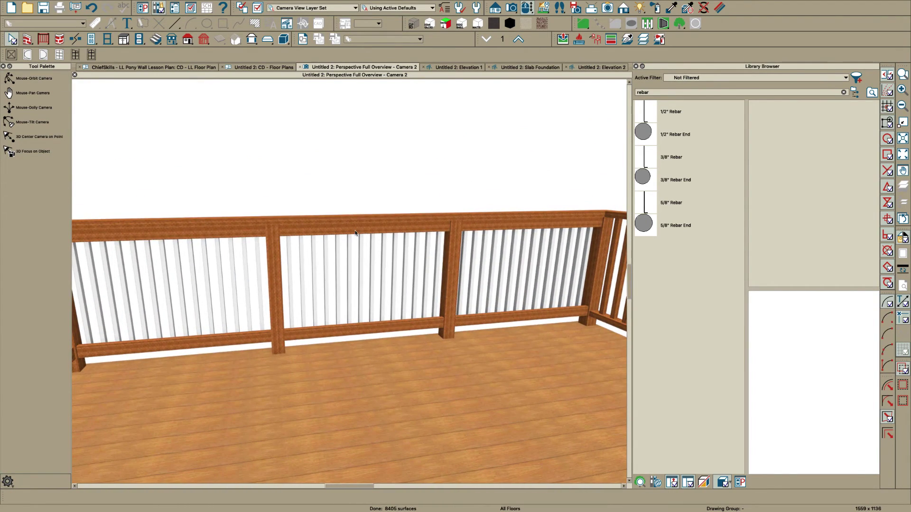
pyautogui.press('space')
pyautogui.click(352, 229)
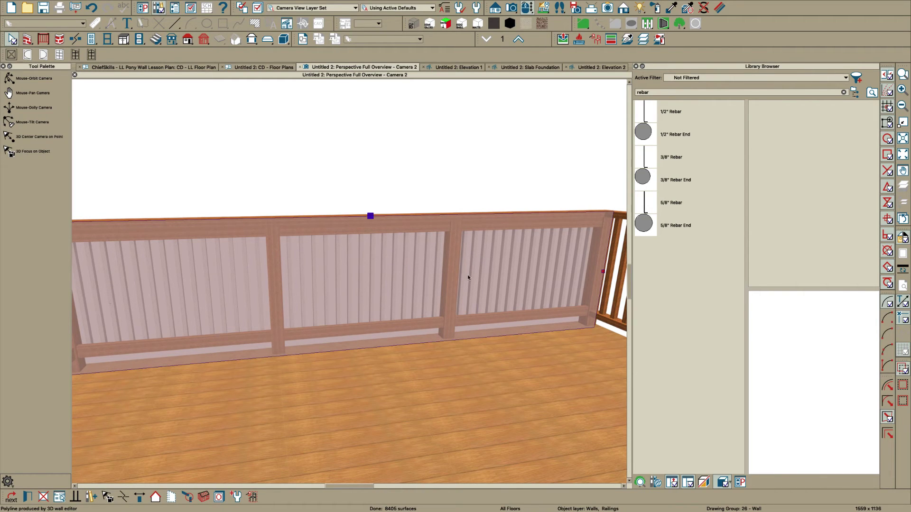
pyautogui.doubleClick(526, 260)
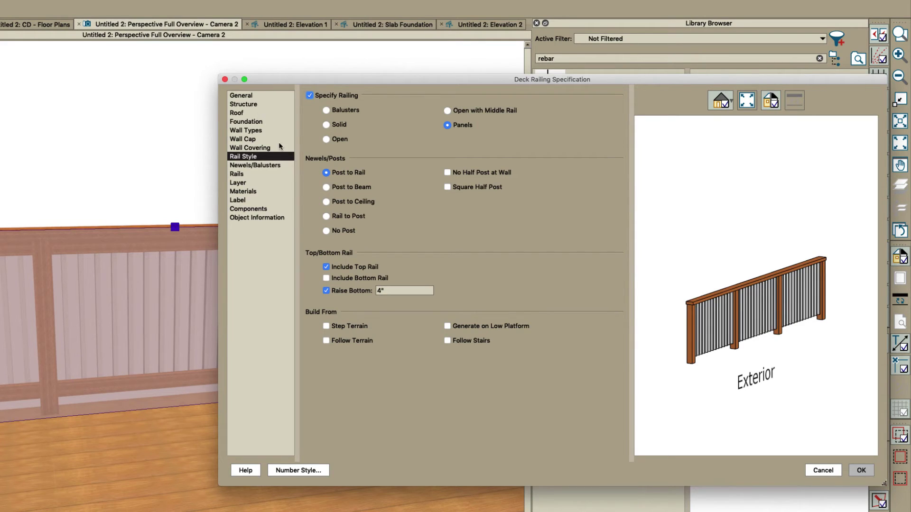
pyautogui.click(255, 165)
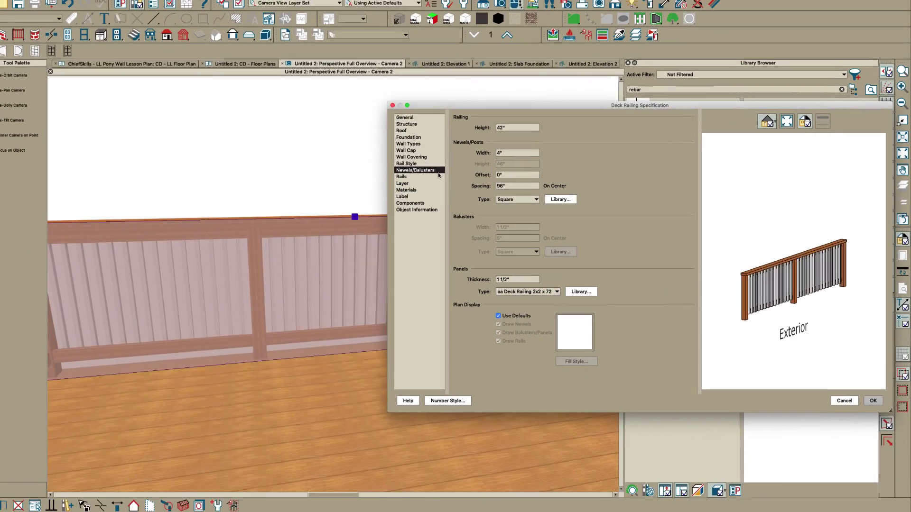
pyautogui.press('Return')
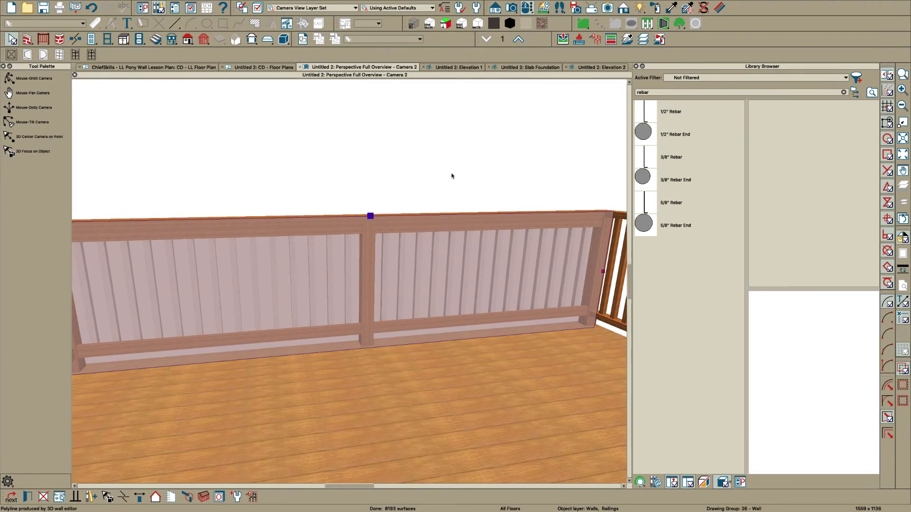
pyautogui.press('Escape')
# Set the long front railing's newel spacing to 84" on center
pyautogui.press('o')
pyautogui.moveTo(433, 263); pyautogui.dragTo(294, 262)
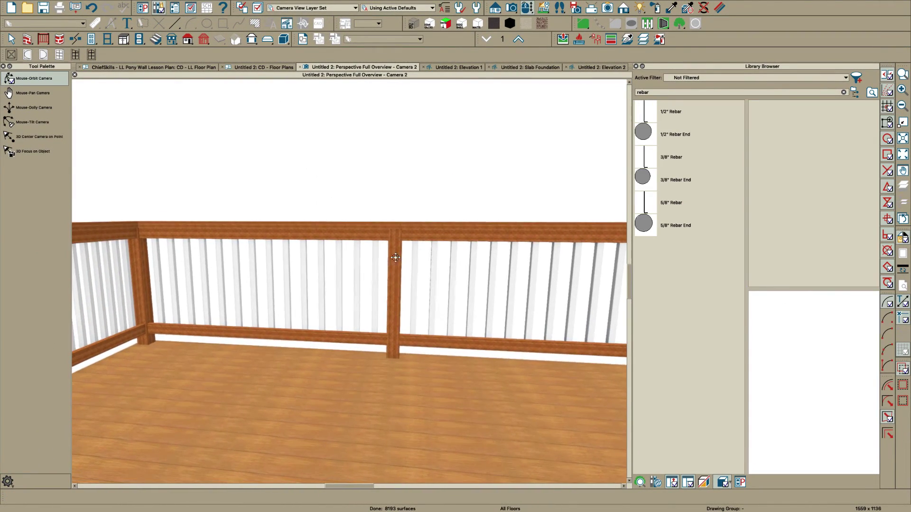
pyautogui.press('space')
pyautogui.click(387, 235)
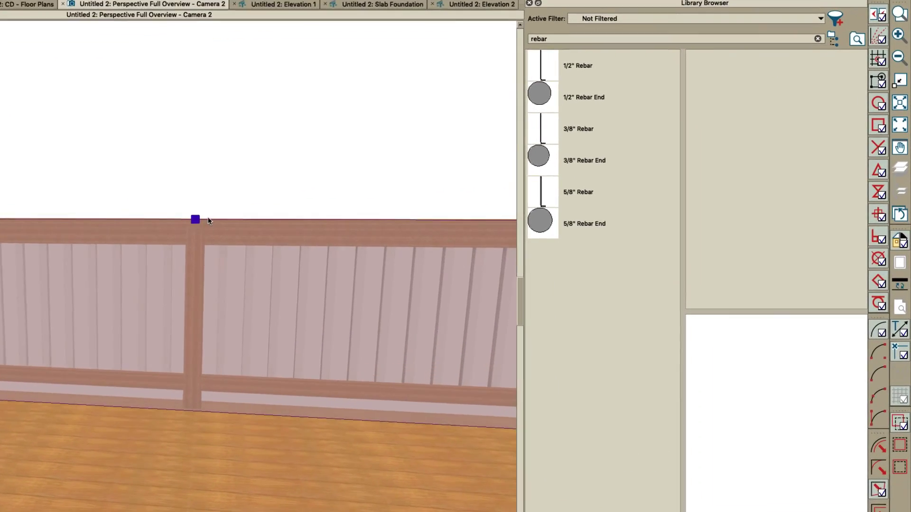
pyautogui.doubleClick(387, 235)
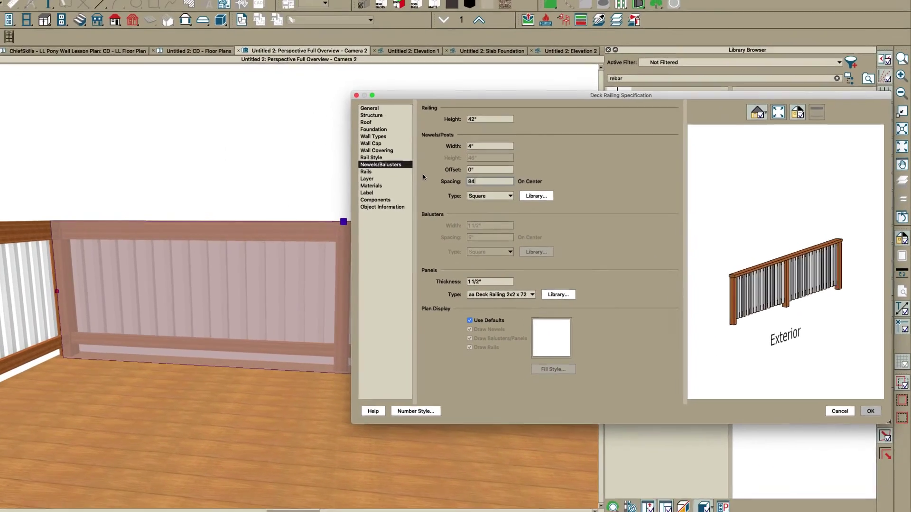
pyautogui.press('Return')
# Examine the finished railing panels, posts and rails from inside the deck and from several exterior angles
pyautogui.press('o')
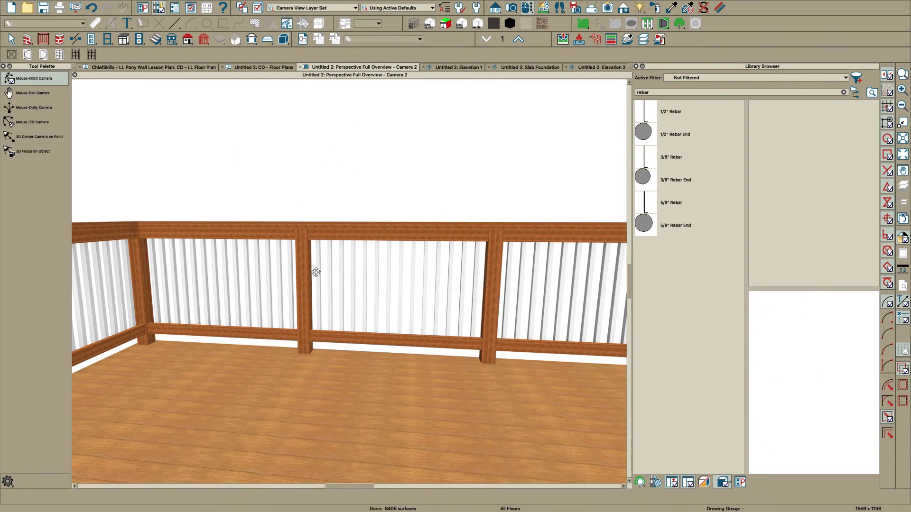
pyautogui.moveTo(314, 272); pyautogui.dragTo(455, 252)
pyautogui.scroll(-10, 418, 280)
pyautogui.scroll(1, 425, 244)
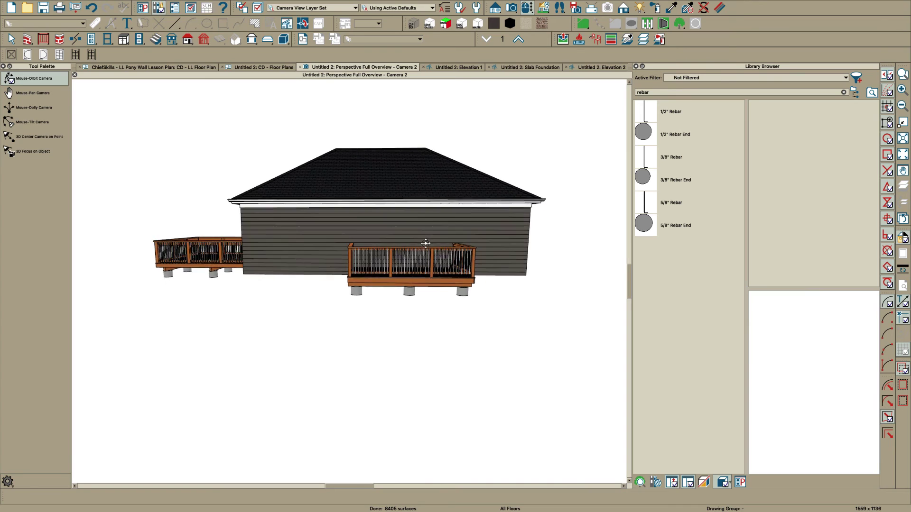
pyautogui.scroll(5, 426, 243)
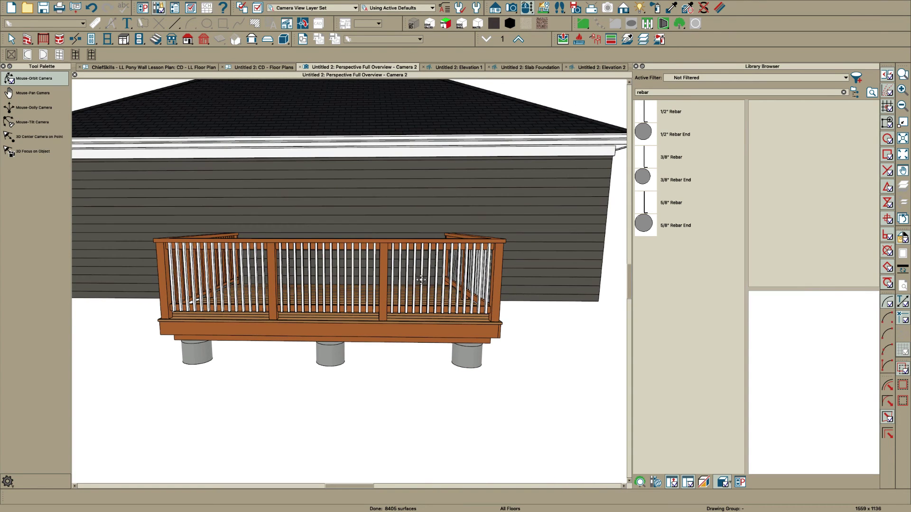
pyautogui.moveTo(421, 280); pyautogui.dragTo(414, 276)
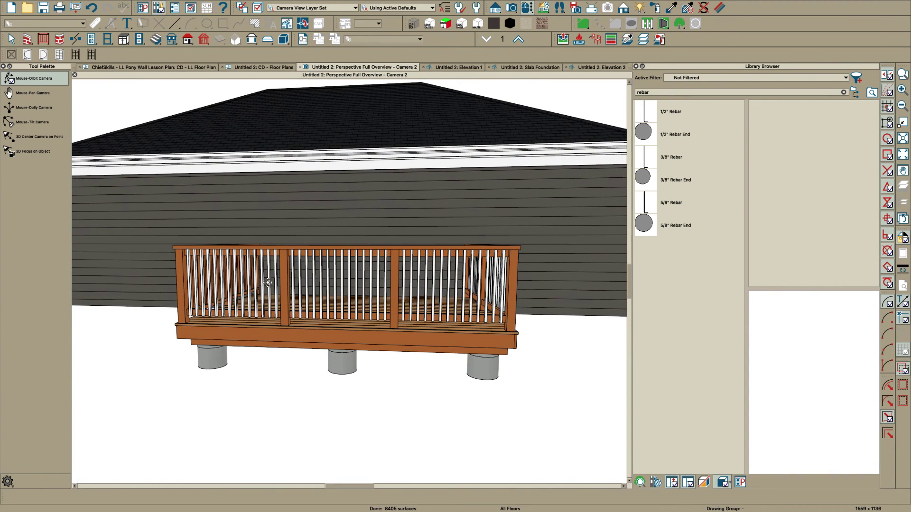
pyautogui.moveTo(268, 283); pyautogui.dragTo(296, 290)
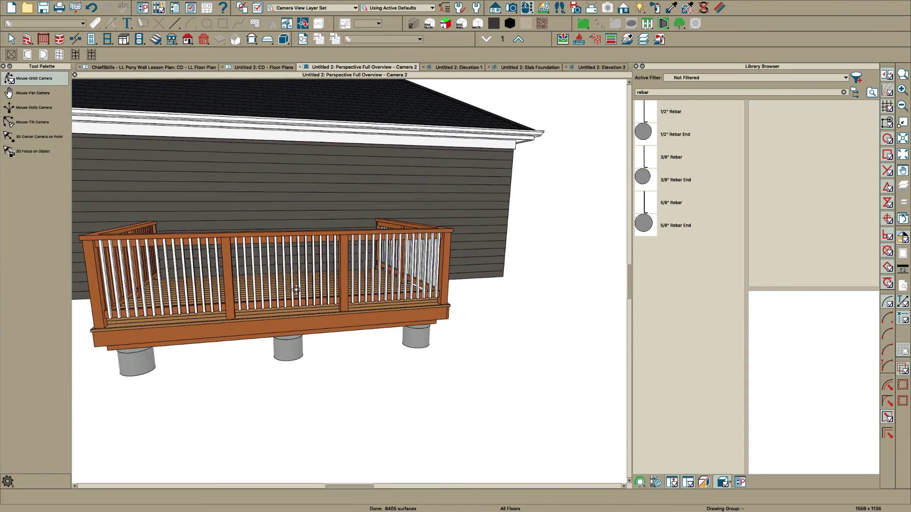
pyautogui.scroll(5, 296, 290)
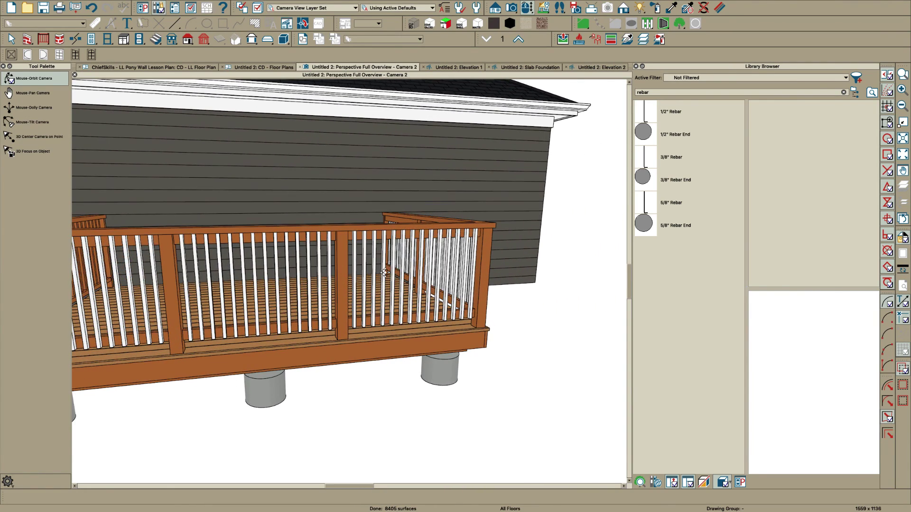
pyautogui.moveTo(385, 273); pyautogui.dragTo(370, 272)
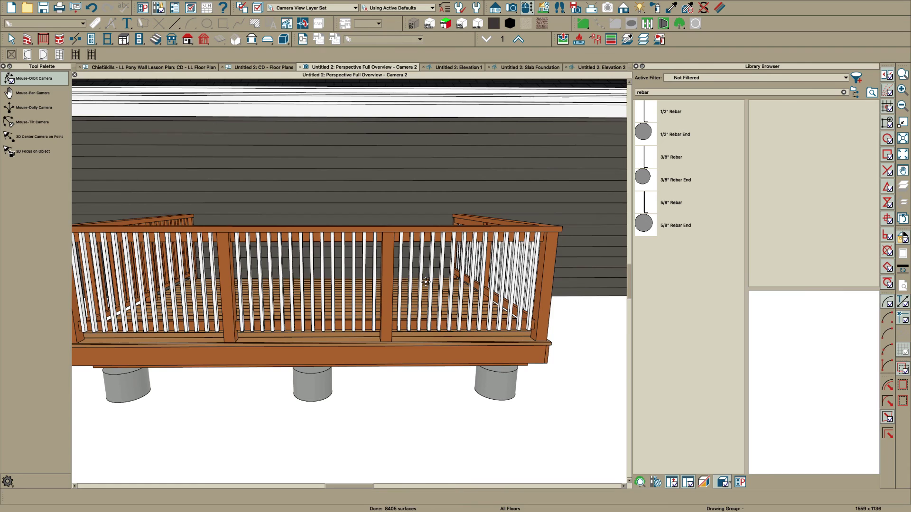
pyautogui.moveTo(425, 282); pyautogui.dragTo(435, 304)
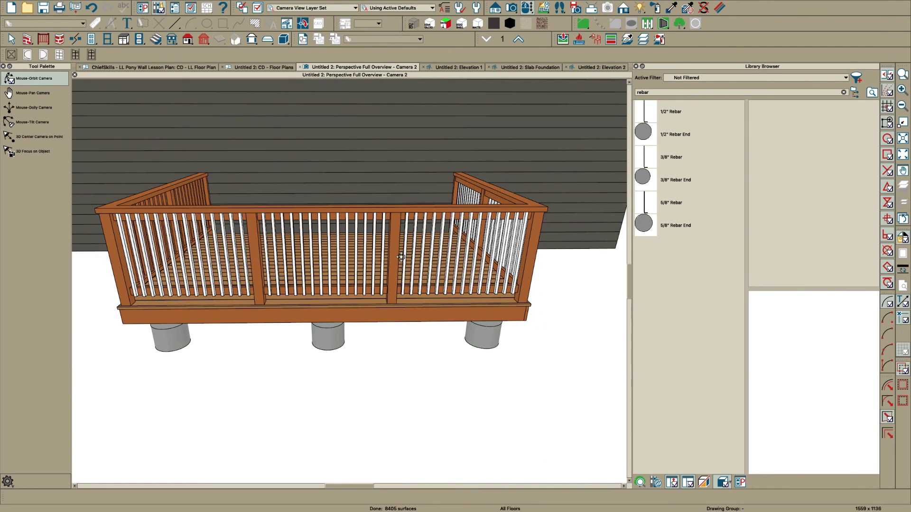